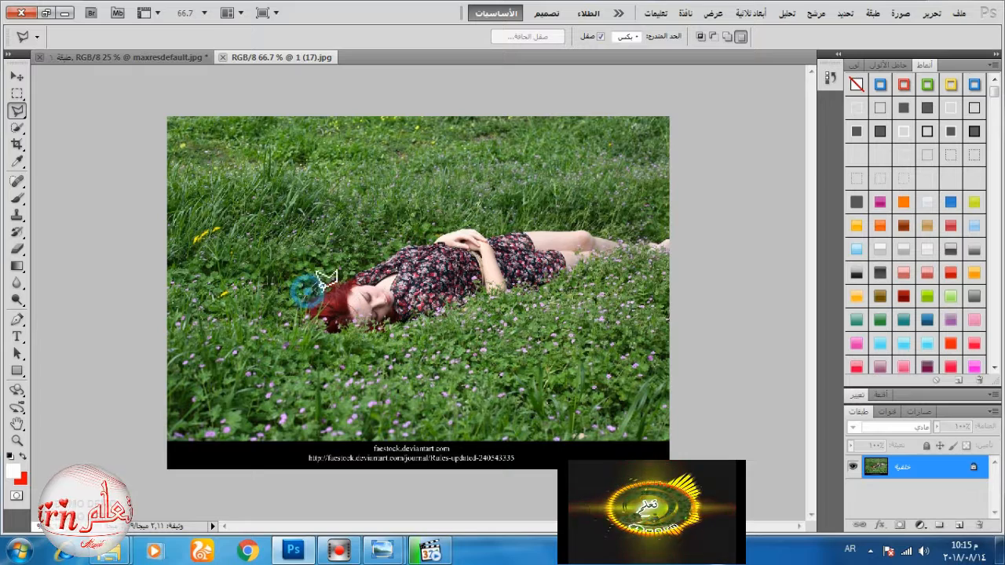
Outline the lying woman with the Polygonal Lasso and replace her with grass using a content-aware fill
{"action": "left_click", "coordinate": [447, 227]}
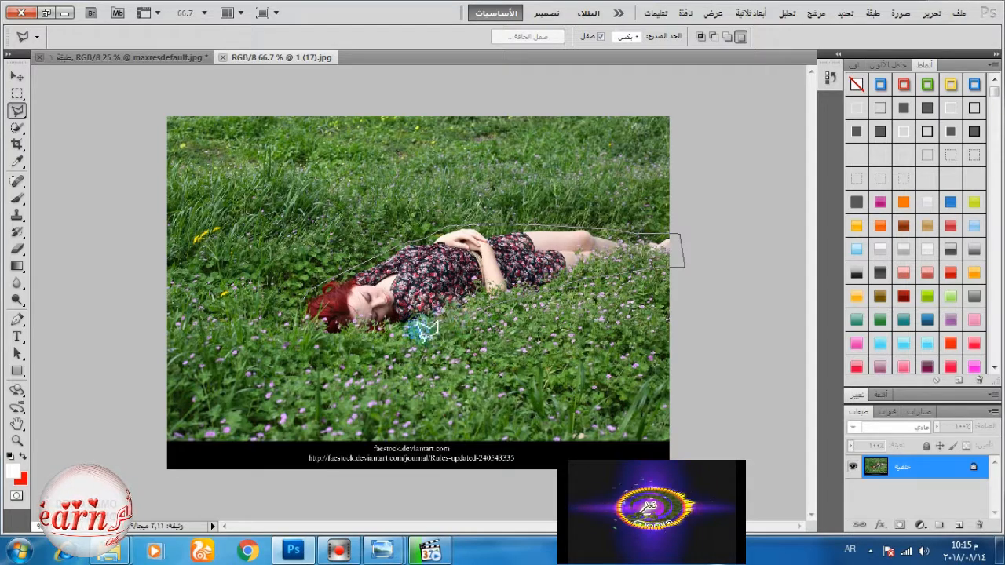
{"action": "left_click", "coordinate": [310, 302]}
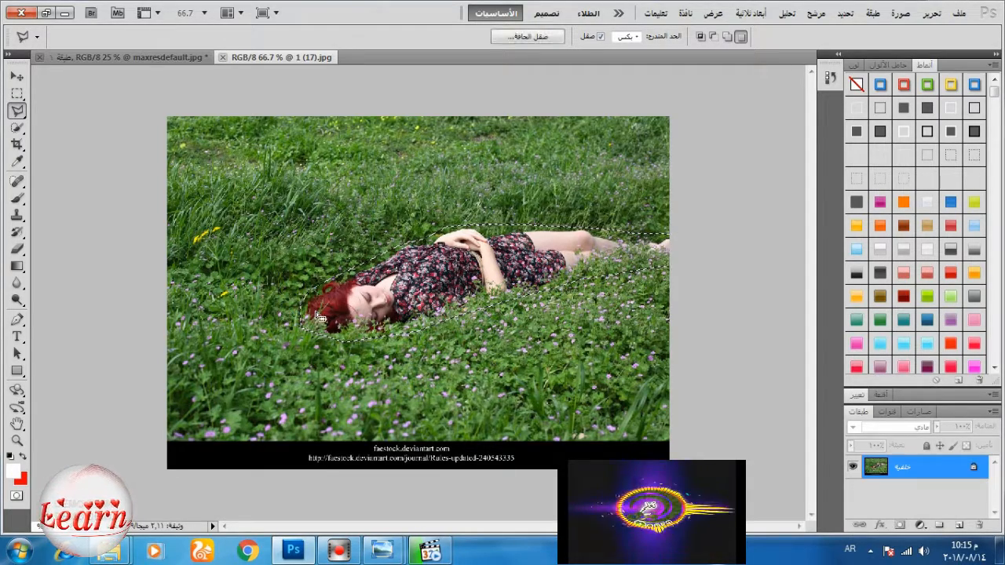
{"action": "right_click", "coordinate": [289, 292]}
{"action": "left_click", "coordinate": [395, 227]}
{"action": "left_click", "coordinate": [428, 159]}
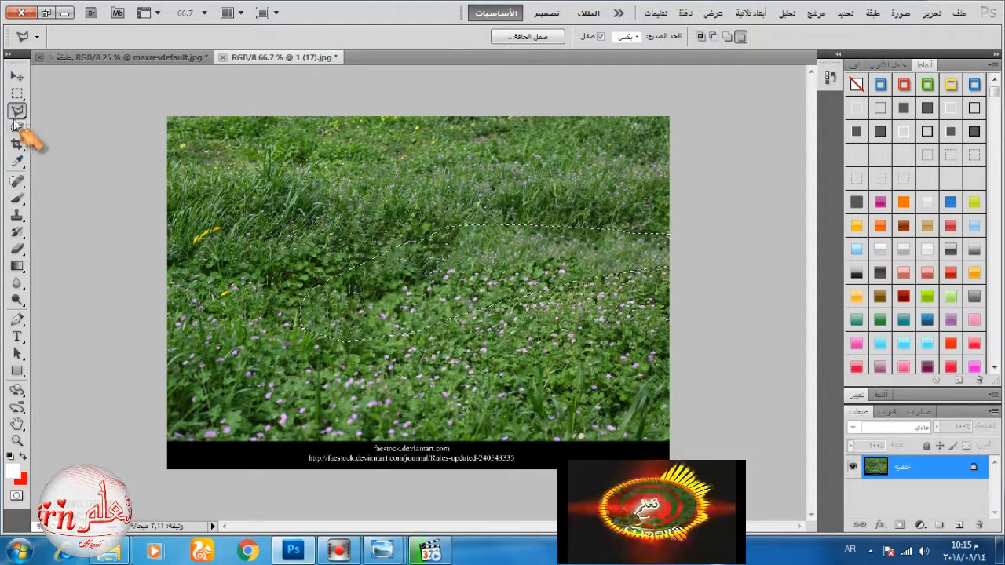
Select the black caption strip below the grass, cover it with grass using the Patch tool in source mode, and deselect
{"action": "left_click", "coordinate": [158, 436]}
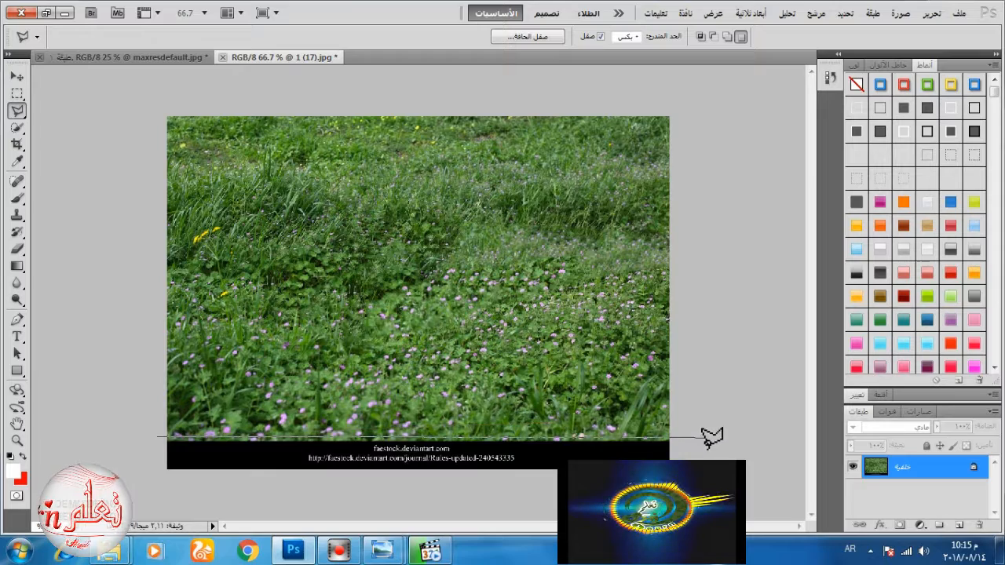
{"action": "left_click", "coordinate": [158, 436]}
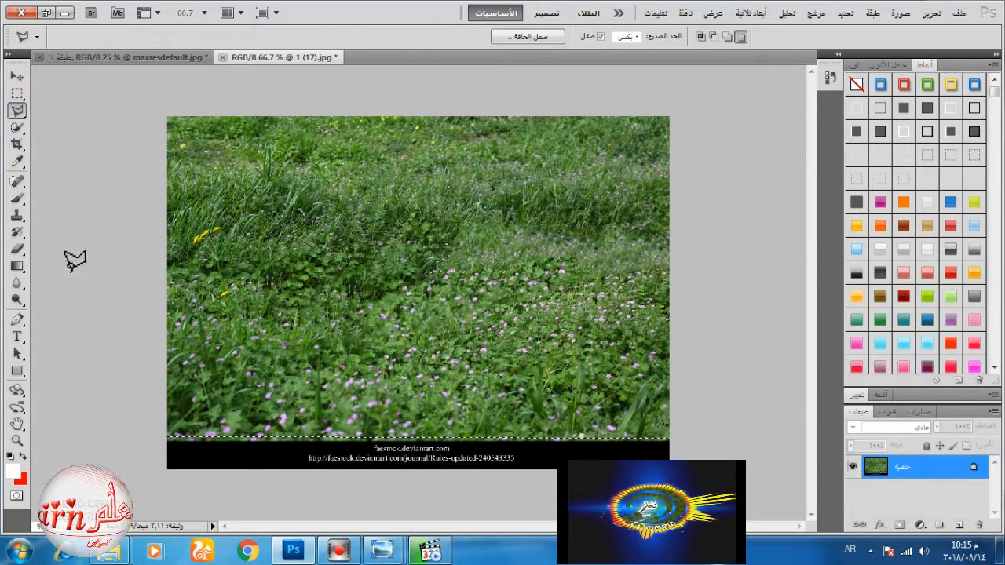
{"action": "right_click", "coordinate": [17, 180]}
{"action": "left_click", "coordinate": [88, 209]}
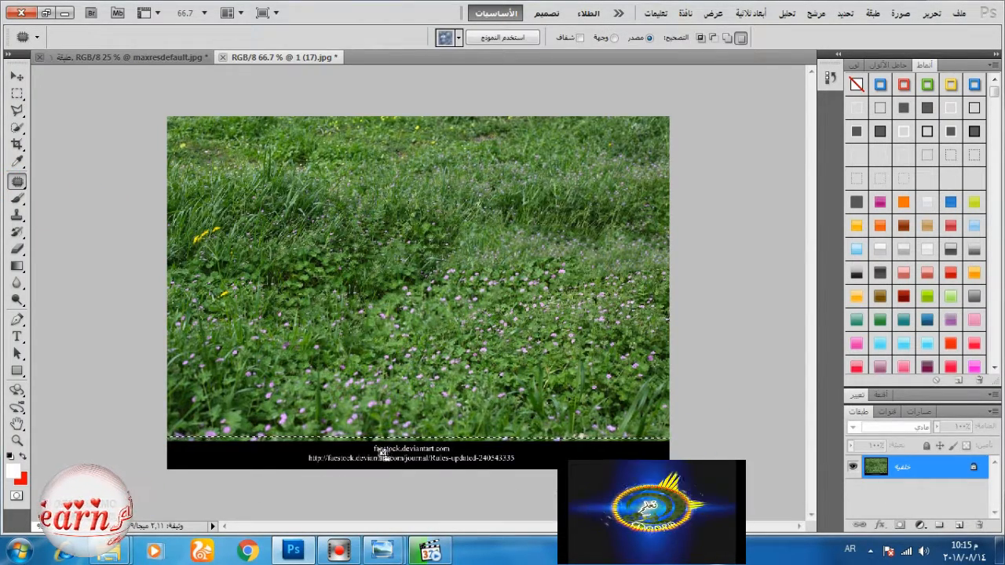
{"action": "left_click_drag", "start_coordinate": [383, 453], "coordinate": [372, 415]}
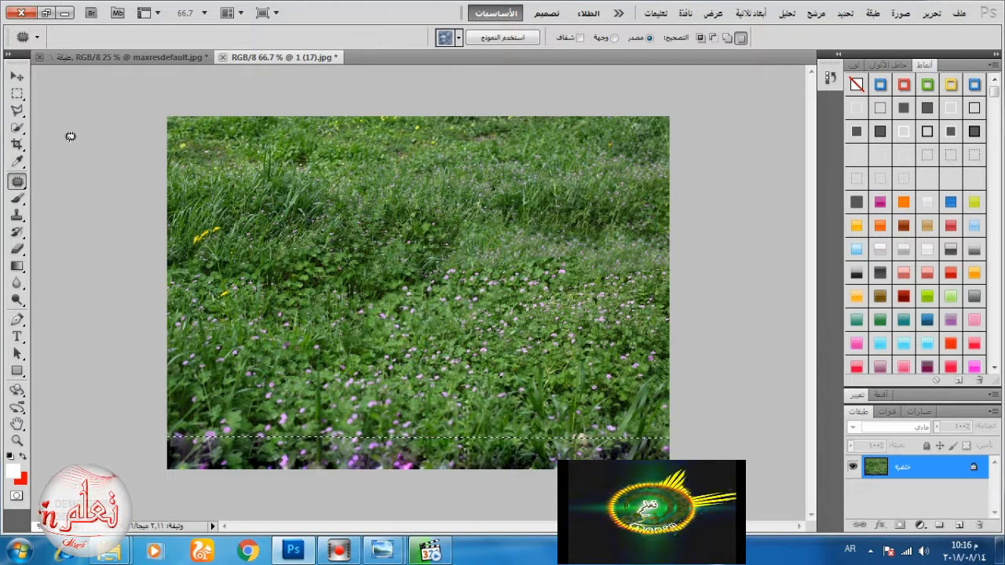
{"action": "left_click", "coordinate": [17, 93]}
{"action": "left_click", "coordinate": [234, 275]}
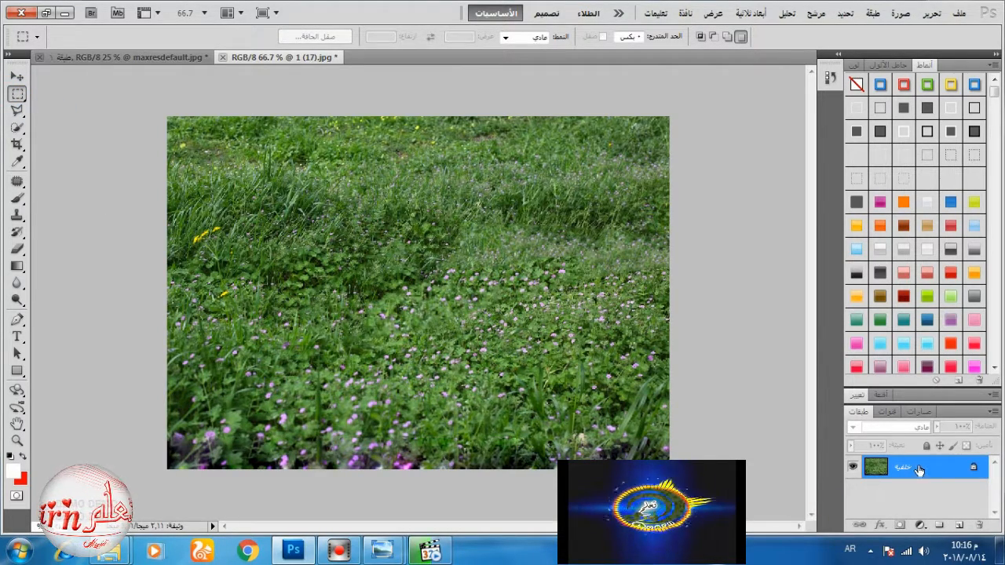
Duplicate the background layer, hide the original, and move the cleaned grass image into the maxresdefault.jpg document
{"action": "left_click_drag", "start_coordinate": [919, 470], "coordinate": [959, 525]}
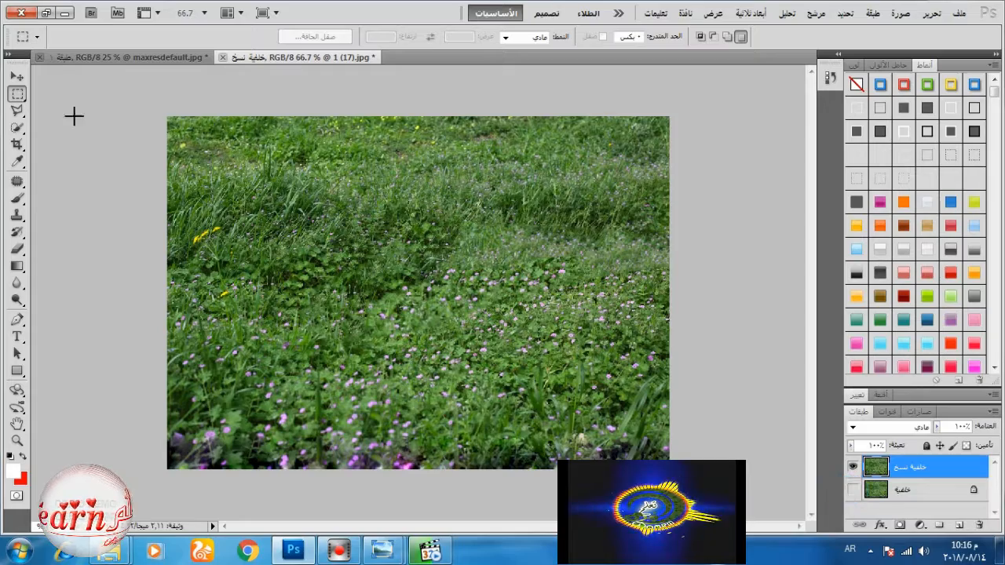
{"action": "left_click", "coordinate": [17, 76]}
{"action": "left_click_drag", "start_coordinate": [340, 215], "coordinate": [392, 246]}
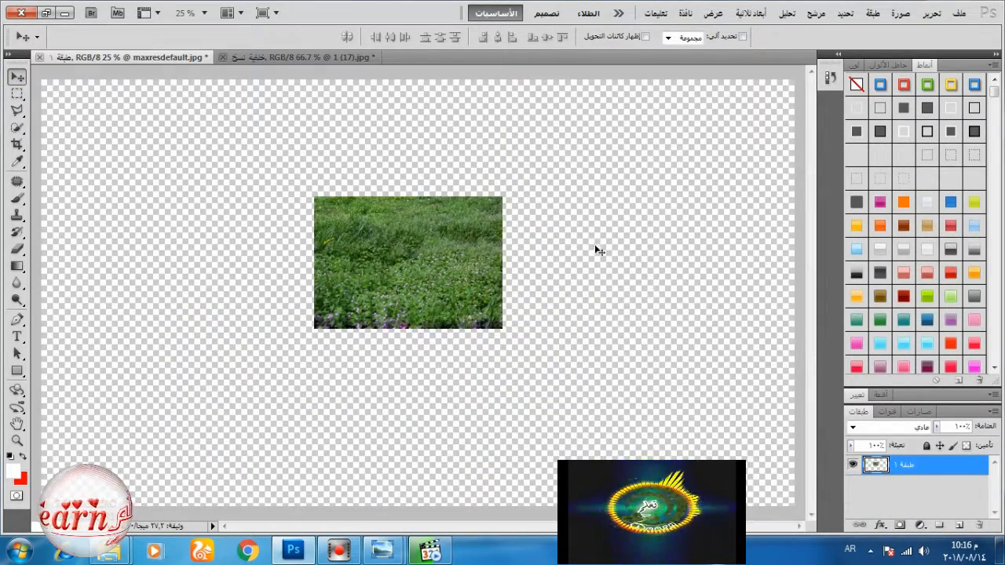
Stretch the grass layer with Free Transform to 400% width and about 322% height so it fills the canvas
{"action": "scroll", "coordinate": [593, 245], "scroll_direction": "down", "scroll_amount": 5}
{"action": "left_click", "coordinate": [933, 18]}
{"action": "left_click", "coordinate": [734, 285]}
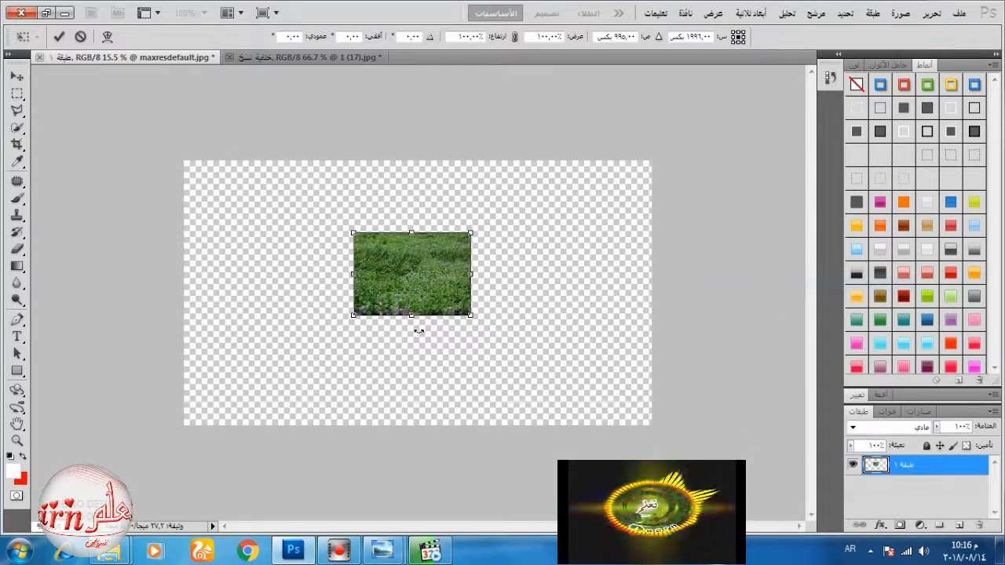
{"action": "left_click_drag", "start_coordinate": [353, 314], "coordinate": [184, 427]}
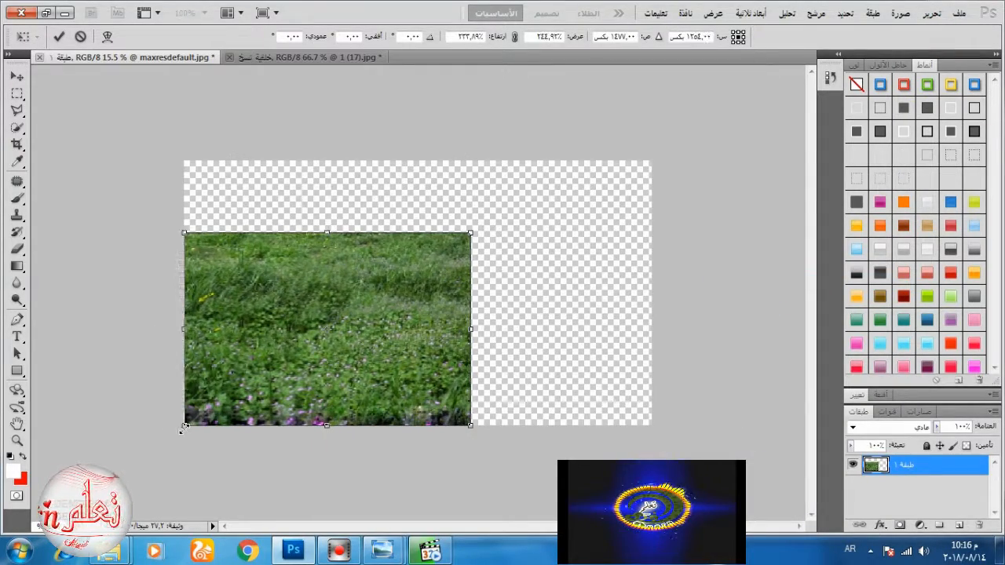
{"action": "left_click_drag", "start_coordinate": [479, 232], "coordinate": [656, 161]}
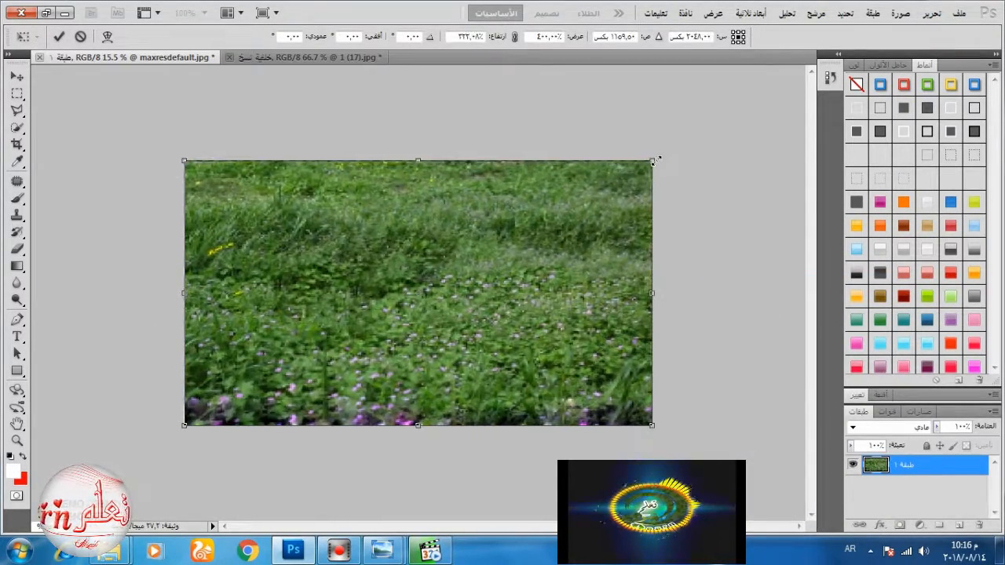
{"action": "left_click", "coordinate": [59, 37]}
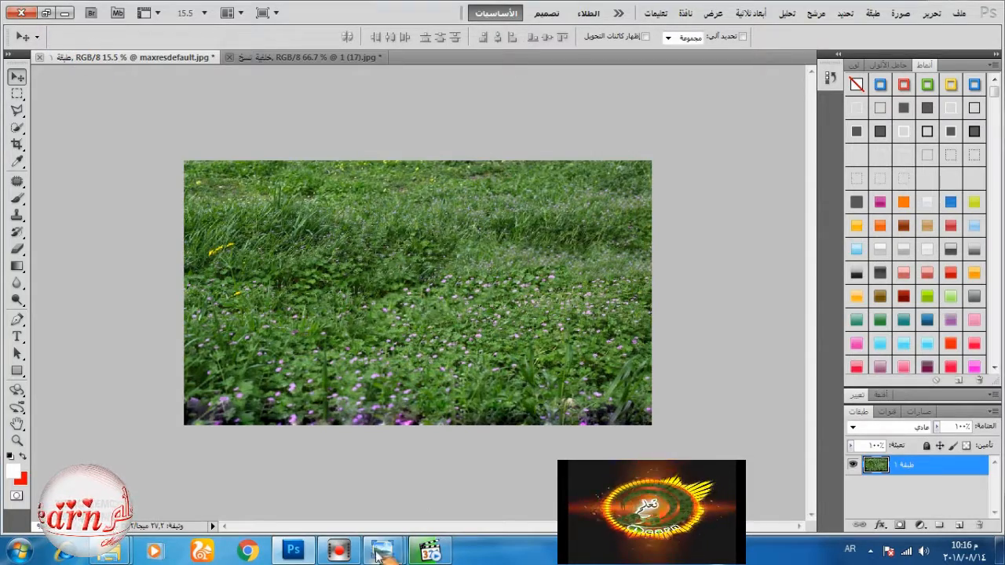
Find the children_by_yadira3-d4c3q9h picture in Windows Photo Viewer and open it in Photoshop
{"action": "mouse_move", "coordinate": [377, 553]}
{"action": "left_click", "coordinate": [310, 475]}
{"action": "left_click", "coordinate": [794, 69]}
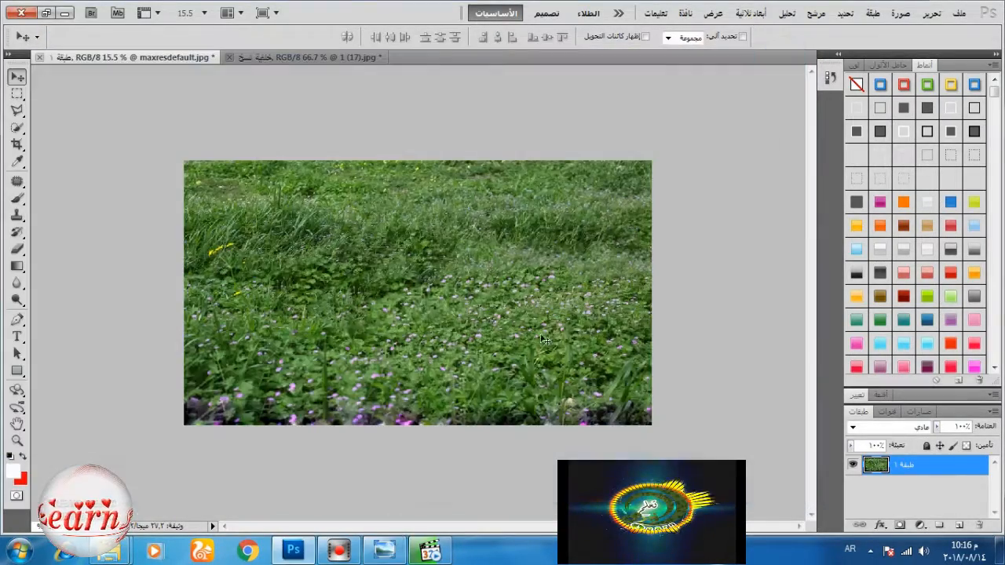
{"action": "left_click", "coordinate": [397, 554]}
{"action": "right_click", "coordinate": [780, 258]}
{"action": "mouse_move", "coordinate": [804, 262]}
{"action": "left_click", "coordinate": [646, 336]}
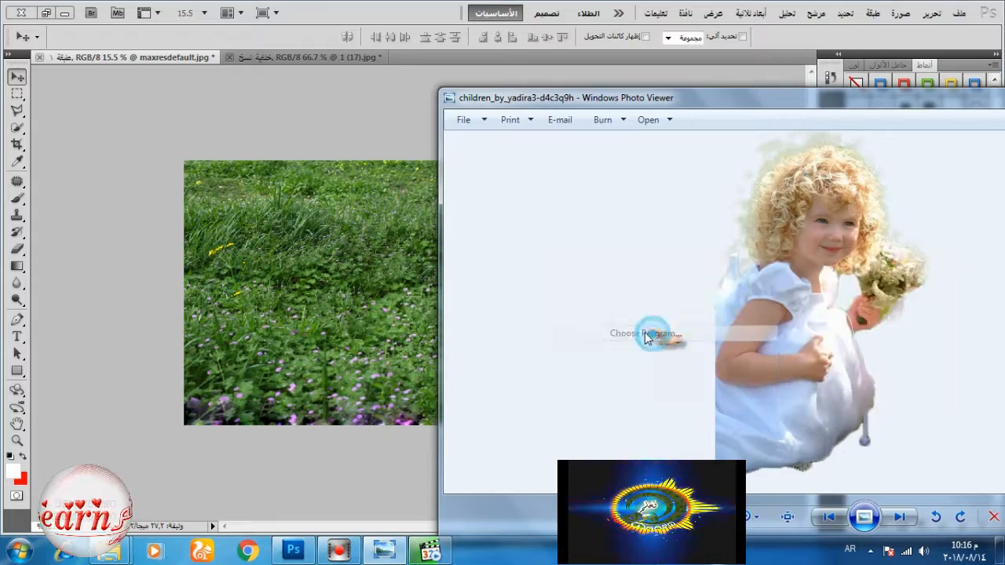
{"action": "left_click", "coordinate": [689, 279]}
{"action": "left_click", "coordinate": [460, 312]}
{"action": "left_click", "coordinate": [606, 421]}
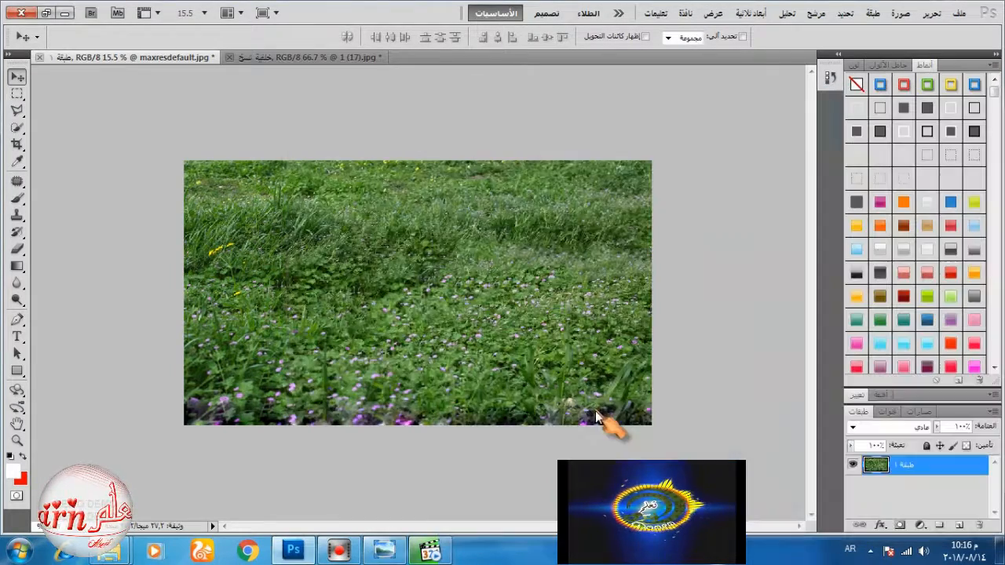
Place the girl cutout in the maxresdefault.jpg document, close 1 (17).jpg without saving, and close the girl's source image
{"action": "left_click_drag", "start_coordinate": [325, 73], "coordinate": [320, 173]}
{"action": "left_click", "coordinate": [320, 59]}
{"action": "left_click", "coordinate": [229, 57]}
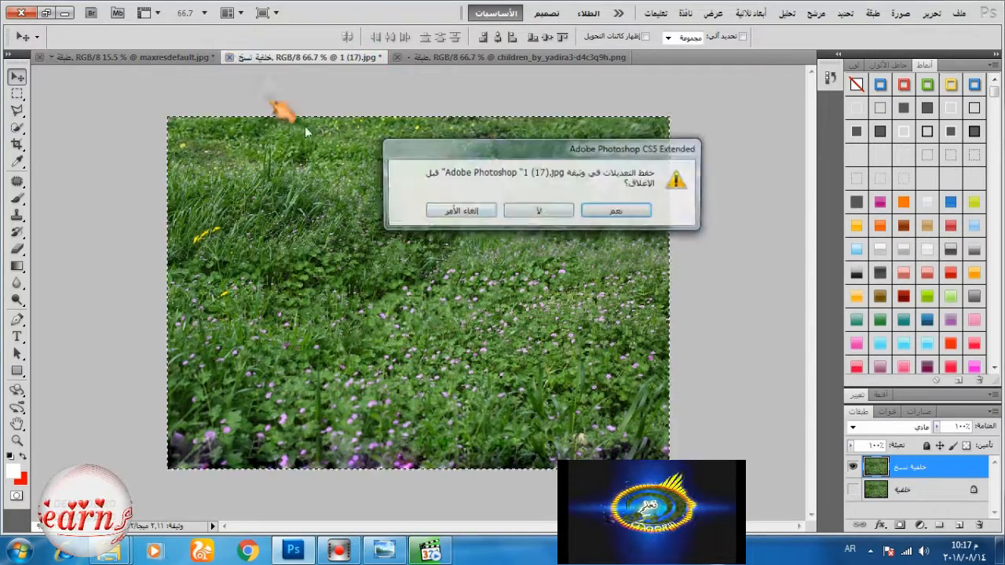
{"action": "left_click", "coordinate": [538, 209]}
{"action": "left_click", "coordinate": [229, 57]}
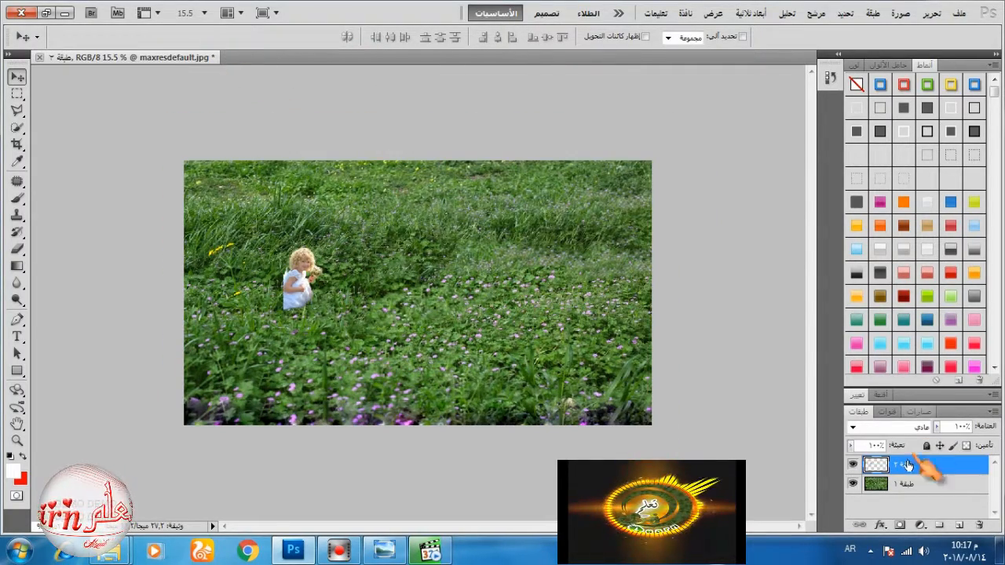
Enlarge the girl proportionally to about 312% with Free Transform and place her in the lower-left corner of the canvas
{"action": "left_click", "coordinate": [931, 14]}
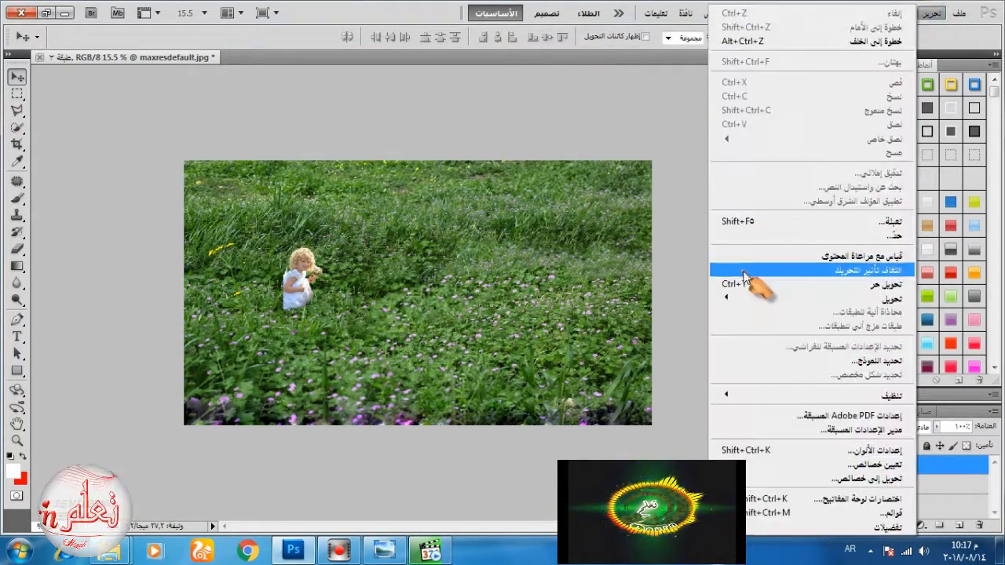
{"action": "left_click", "coordinate": [734, 283]}
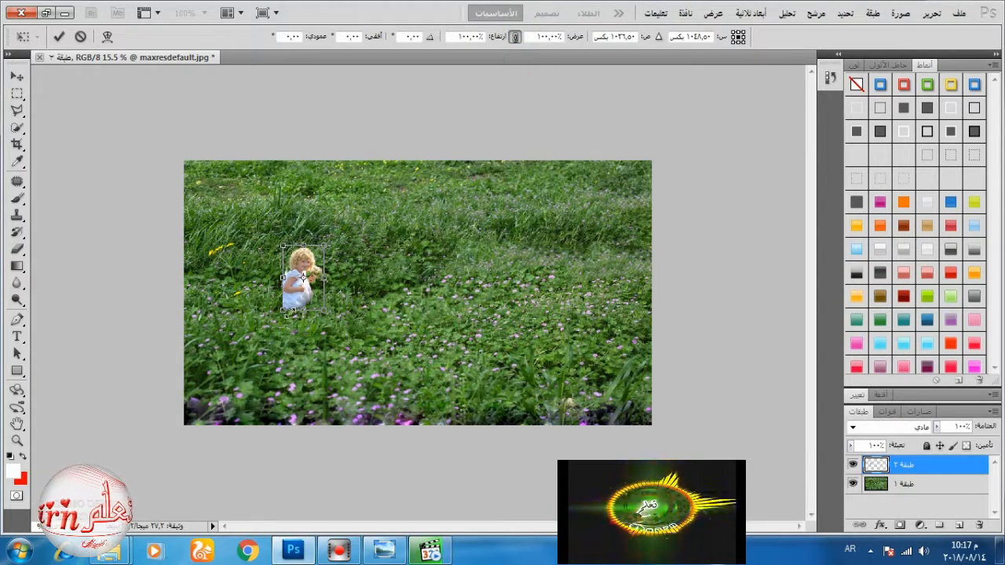
{"action": "left_click_drag", "start_coordinate": [286, 313], "coordinate": [202, 428]}
{"action": "left_click_drag", "start_coordinate": [325, 246], "coordinate": [343, 259]}
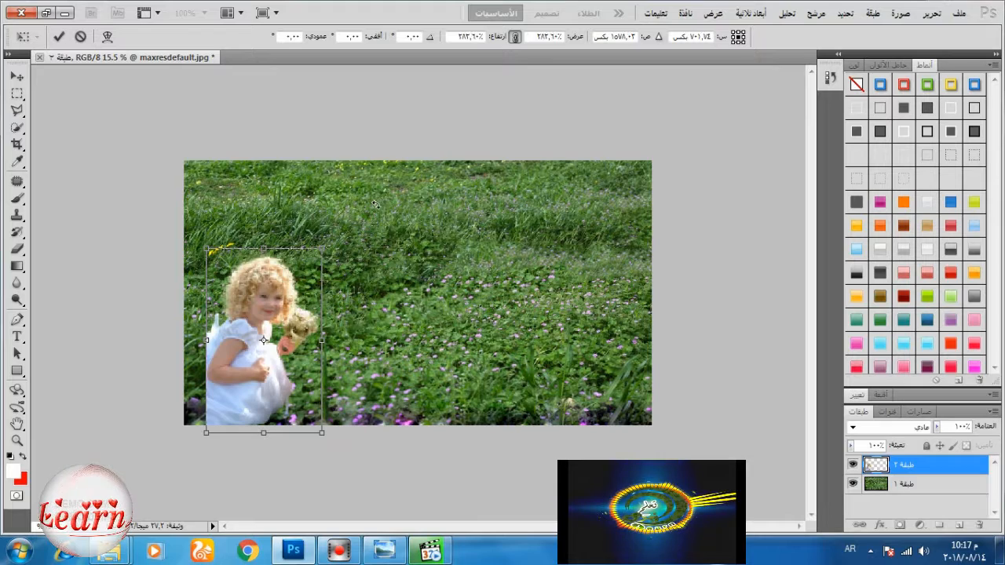
{"action": "left_click_drag", "start_coordinate": [321, 301], "coordinate": [314, 228]}
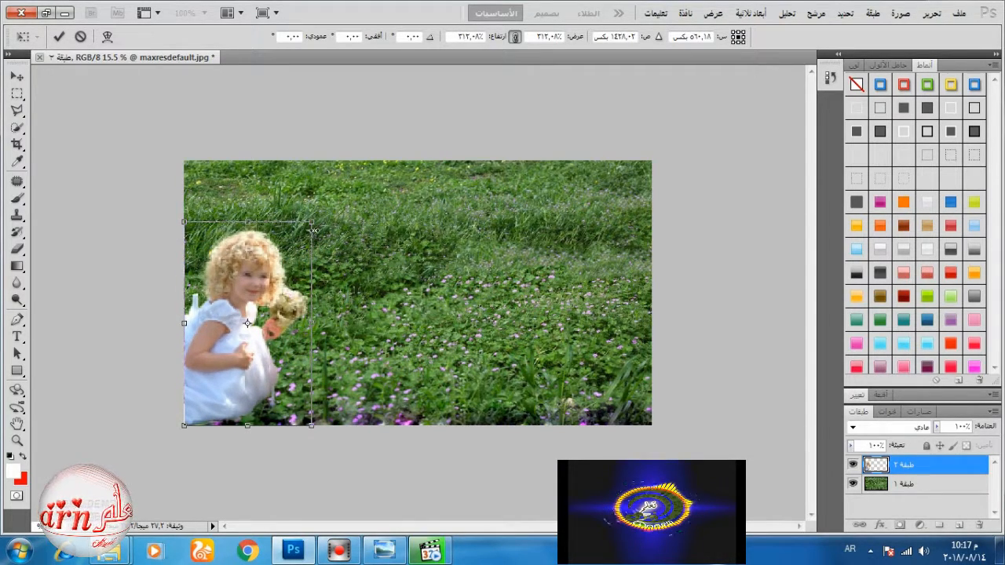
{"action": "left_click", "coordinate": [59, 37]}
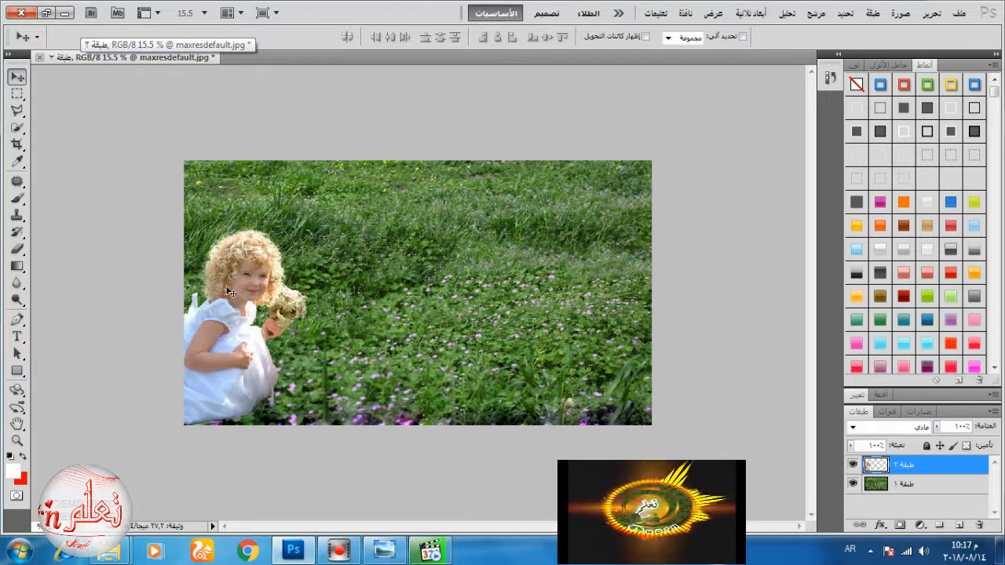
Duplicate the grass layer beneath the girl and hide the original grass layer
{"action": "left_click", "coordinate": [903, 487]}
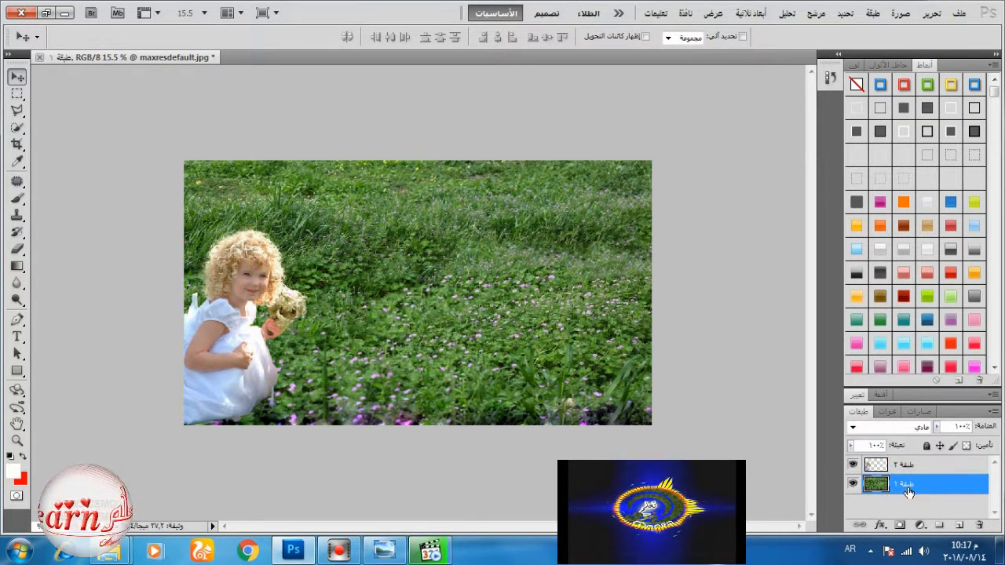
{"action": "left_click_drag", "start_coordinate": [956, 518], "coordinate": [959, 524]}
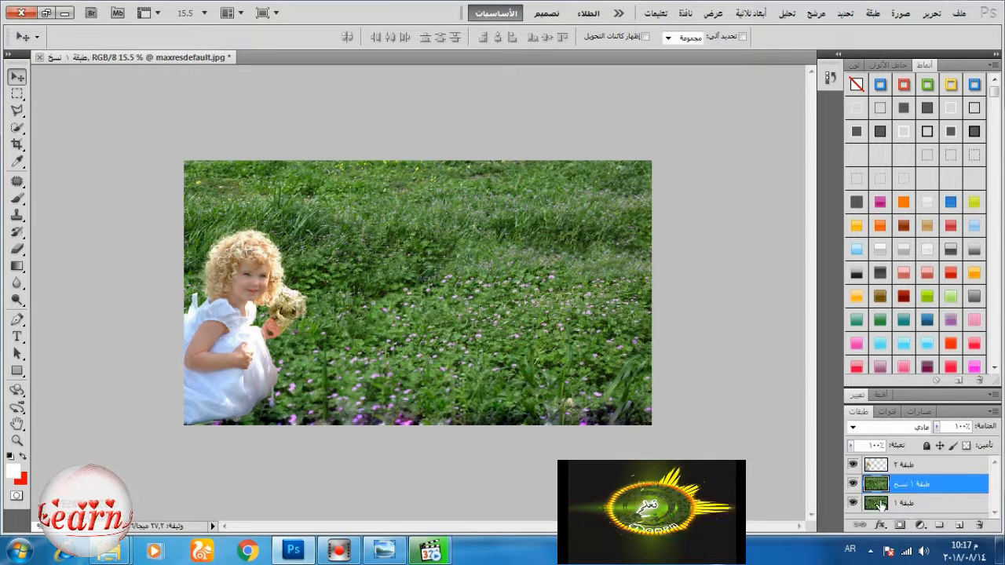
{"action": "left_click", "coordinate": [856, 65]}
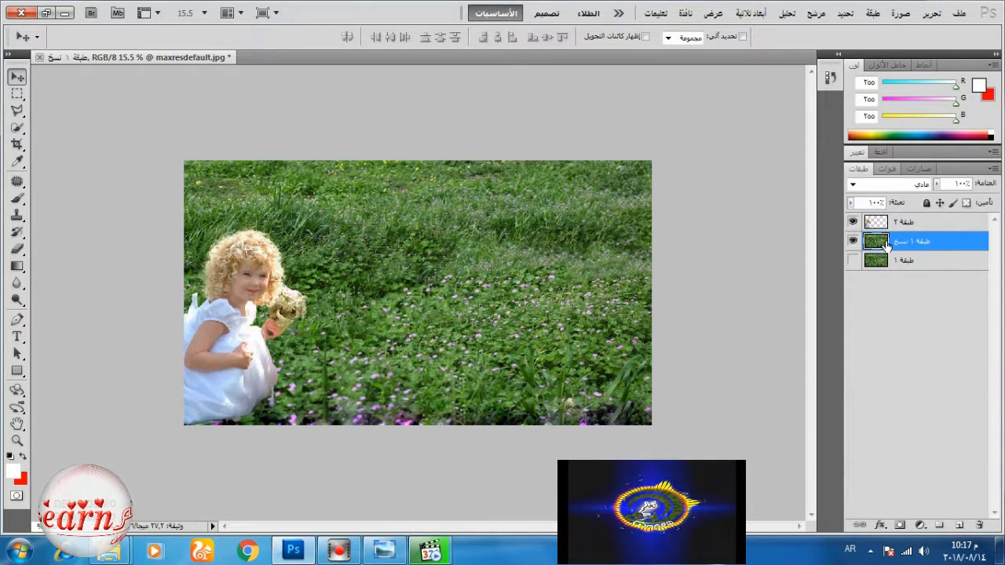
Apply a Gaussian Blur with a radius of about 9 pixels to the grass copy, comparing the preview before accepting
{"action": "left_click", "coordinate": [816, 13]}
{"action": "mouse_move", "coordinate": [816, 174]}
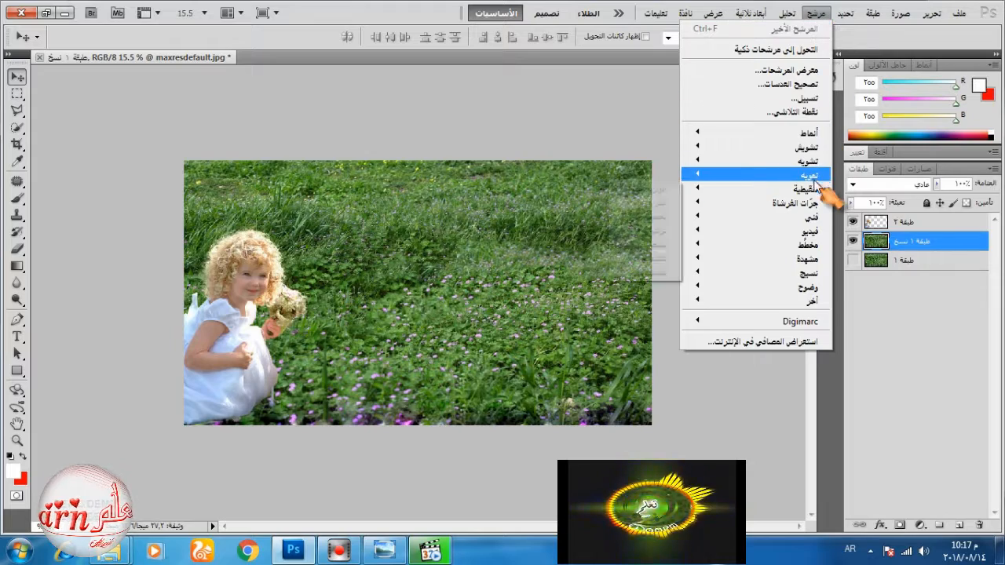
{"action": "left_click", "coordinate": [644, 300]}
{"action": "left_click_drag", "start_coordinate": [496, 107], "coordinate": [648, 97]}
{"action": "left_click_drag", "start_coordinate": [642, 312], "coordinate": [669, 311]}
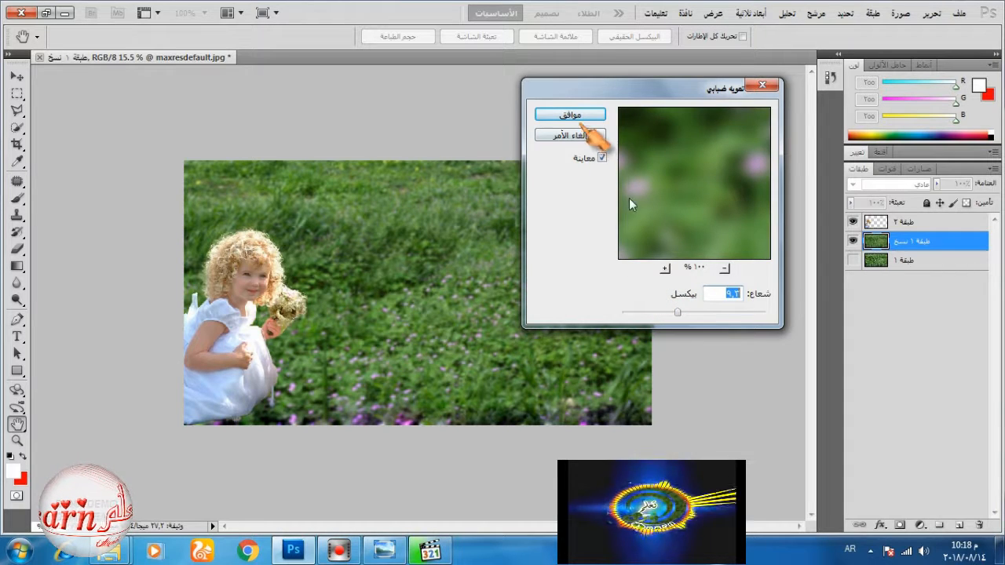
{"action": "left_click", "coordinate": [602, 159]}
{"action": "left_click", "coordinate": [602, 158]}
{"action": "left_click", "coordinate": [571, 115]}
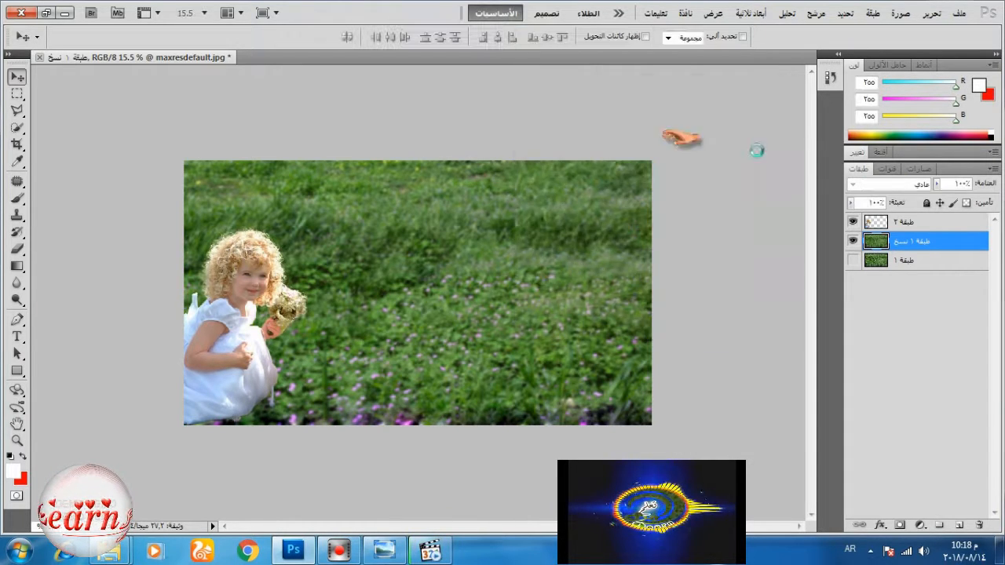
Add a Curves adjustment above the girl's layer and lower its white point to darken the whole scene
{"action": "left_click", "coordinate": [938, 222]}
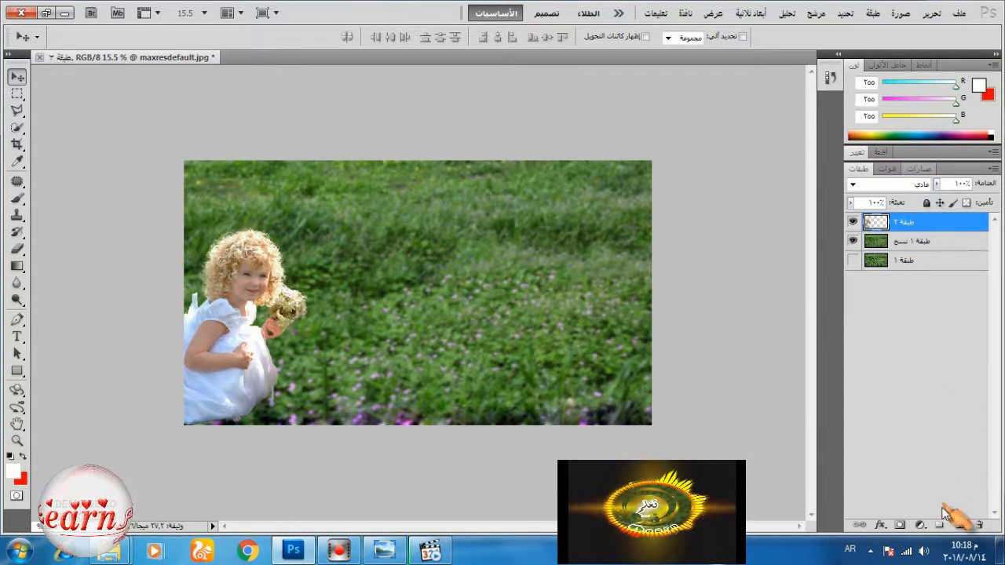
{"action": "left_click", "coordinate": [919, 524]}
{"action": "left_click", "coordinate": [886, 318]}
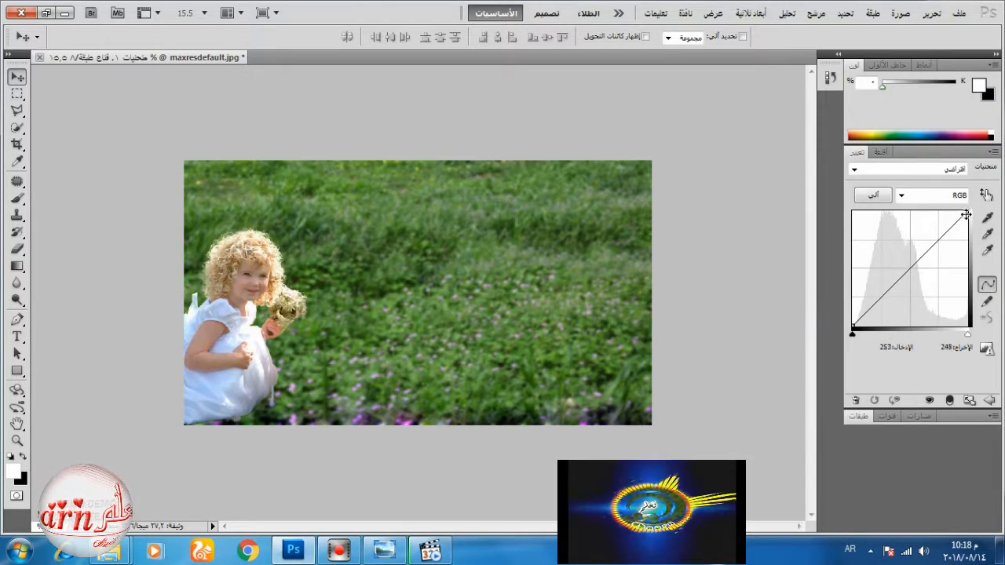
{"action": "left_click_drag", "start_coordinate": [965, 215], "coordinate": [973, 275]}
{"action": "left_click", "coordinate": [864, 415]}
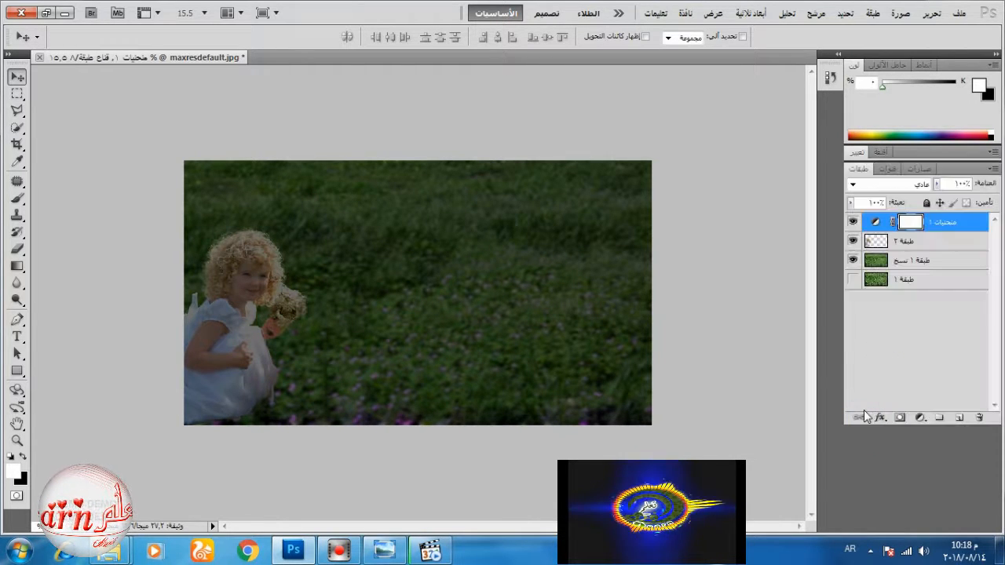
Add a second Curves adjustment directly above the blurred grass copy and lower its white point output to 181
{"action": "left_click", "coordinate": [911, 259]}
{"action": "left_click", "coordinate": [920, 533]}
{"action": "left_click", "coordinate": [952, 316]}
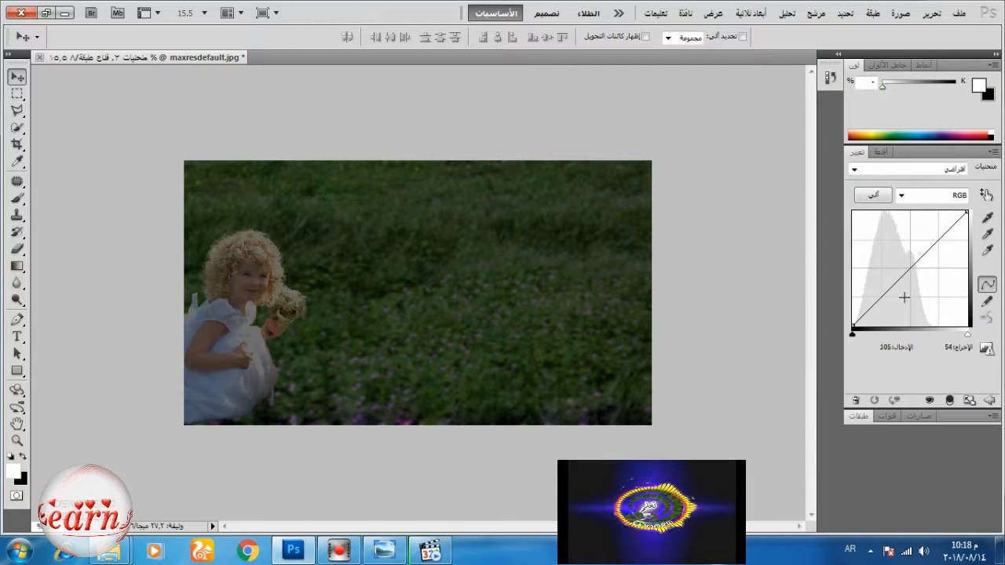
{"action": "left_click_drag", "start_coordinate": [966, 212], "coordinate": [972, 241]}
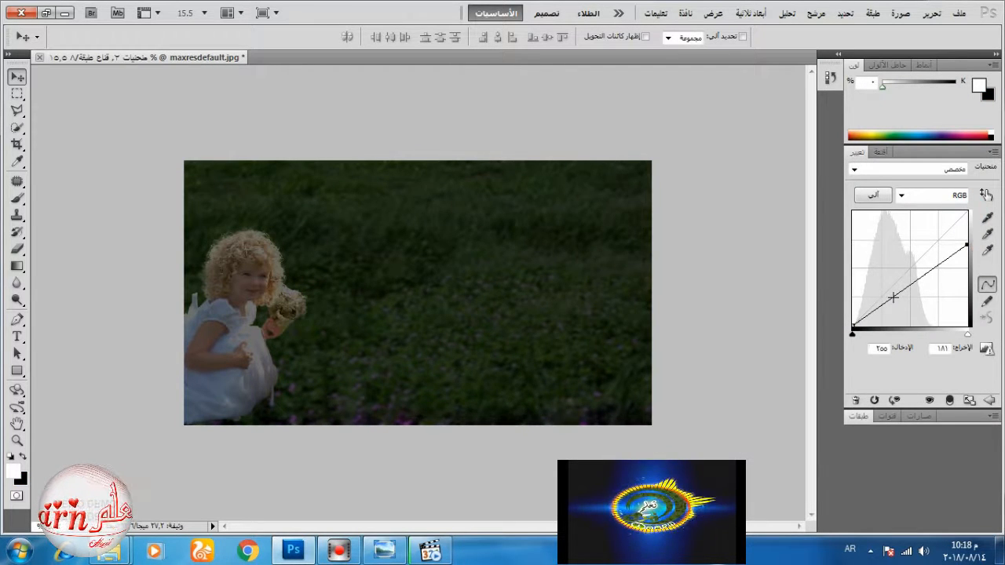
Darken the blurred grass further by bending its Curves adjustment at input 111, output 60
{"action": "left_click_drag", "start_coordinate": [897, 297], "coordinate": [902, 299]}
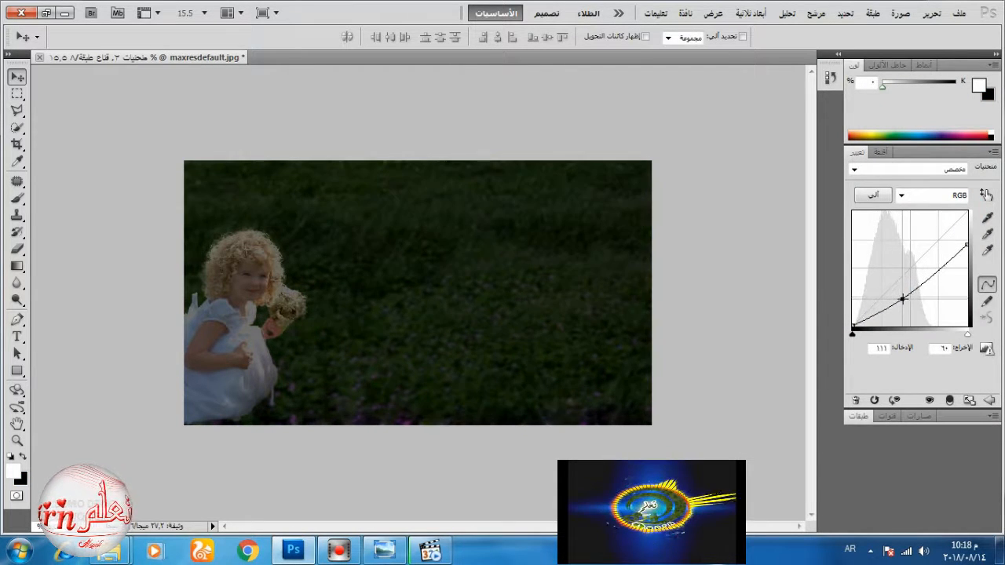
{"action": "left_click", "coordinate": [859, 417]}
Create a layer group above the topmost Curves adjustment and name it ضوء
{"action": "left_click", "coordinate": [940, 223]}
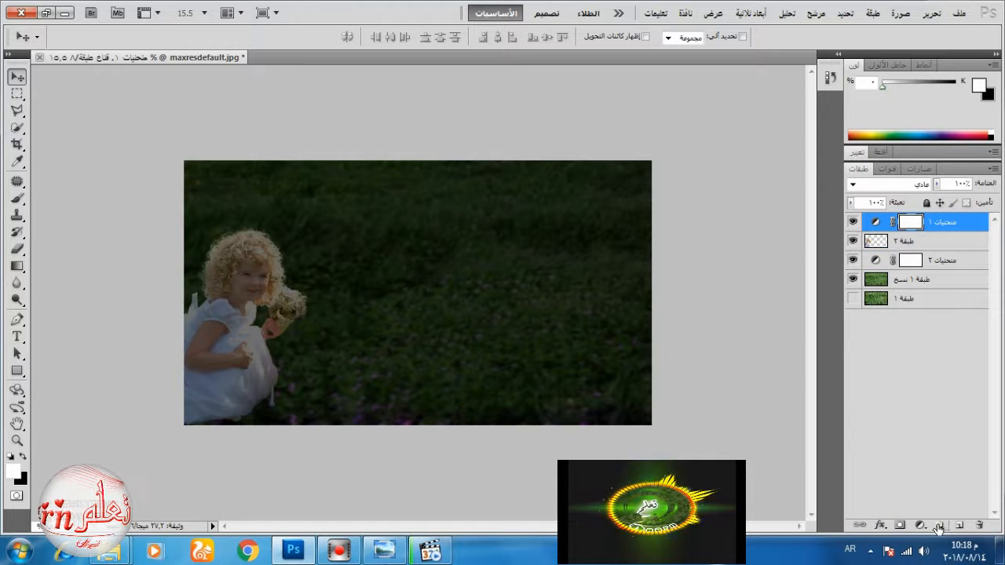
{"action": "left_click", "coordinate": [938, 524]}
{"action": "double_click", "coordinate": [919, 223]}
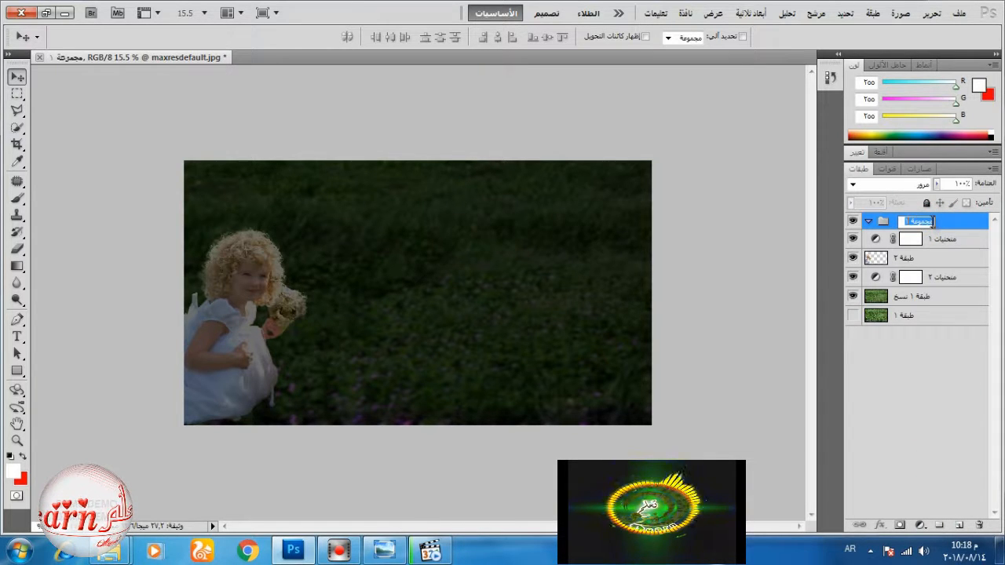
{"action": "type", "text": "ضو"}
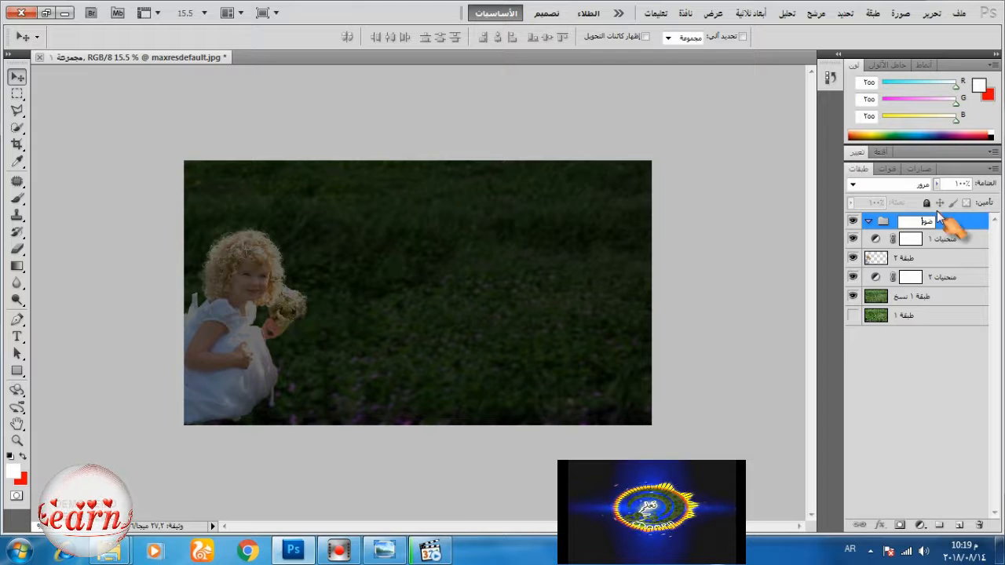
{"action": "type", "text": "ء"}
{"action": "key", "text": "Return"}
Add a new layer above the topmost Curves adjustment and paint a wavy white stroke from the girl's bouquet with a soft 145 px brush
{"action": "left_click", "coordinate": [945, 245]}
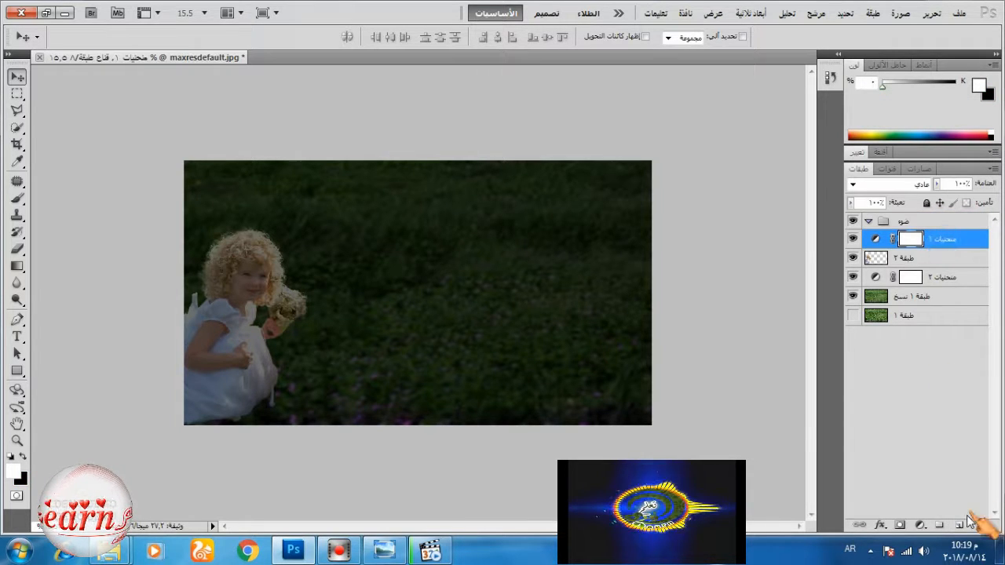
{"action": "left_click", "coordinate": [960, 524]}
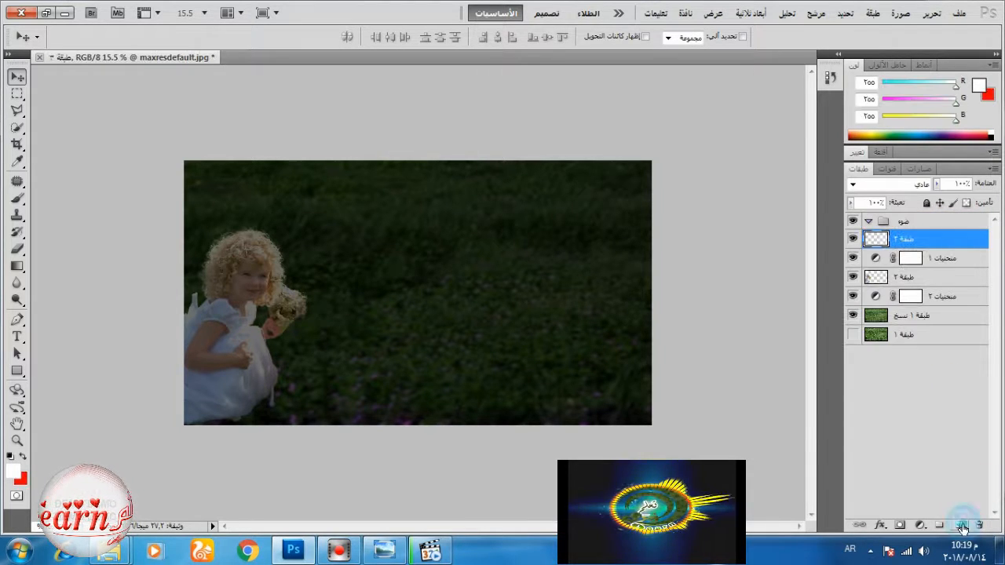
{"action": "left_click", "coordinate": [17, 197]}
{"action": "right_click", "coordinate": [330, 300]}
{"action": "mouse_move", "coordinate": [446, 316]}
{"action": "left_mouse_down"}
{"action": "mouse_move", "coordinate": [438, 319]}
{"action": "mouse_move", "coordinate": [489, 328]}
{"action": "left_mouse_up"}
{"action": "mouse_move", "coordinate": [308, 303]}
{"action": "left_mouse_down"}
{"action": "mouse_move", "coordinate": [397, 267]}
{"action": "mouse_move", "coordinate": [560, 245]}
{"action": "left_mouse_up"}
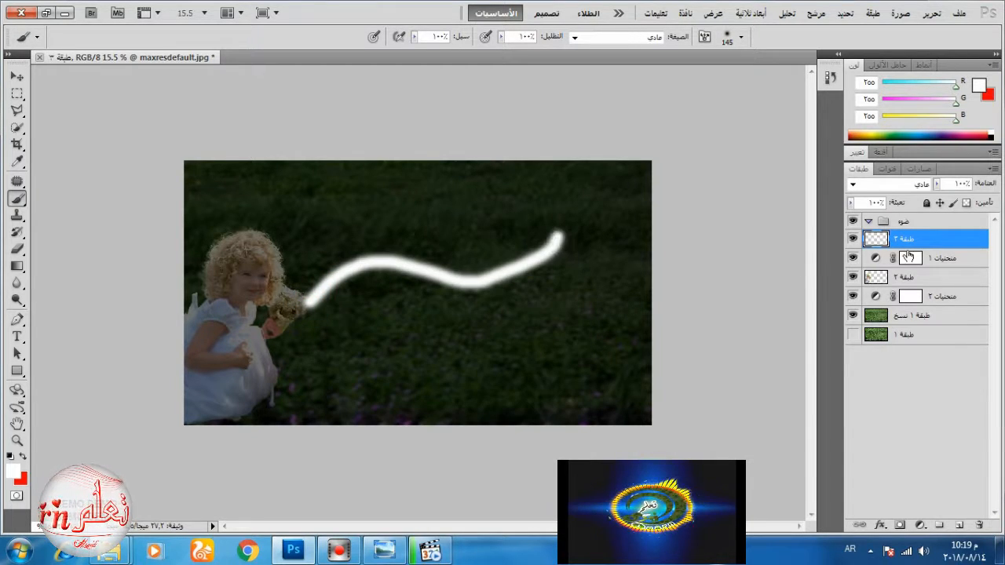
Enable an Outer Glow on the painted stroke's layer and give it a light orange color
{"action": "double_click", "coordinate": [975, 248]}
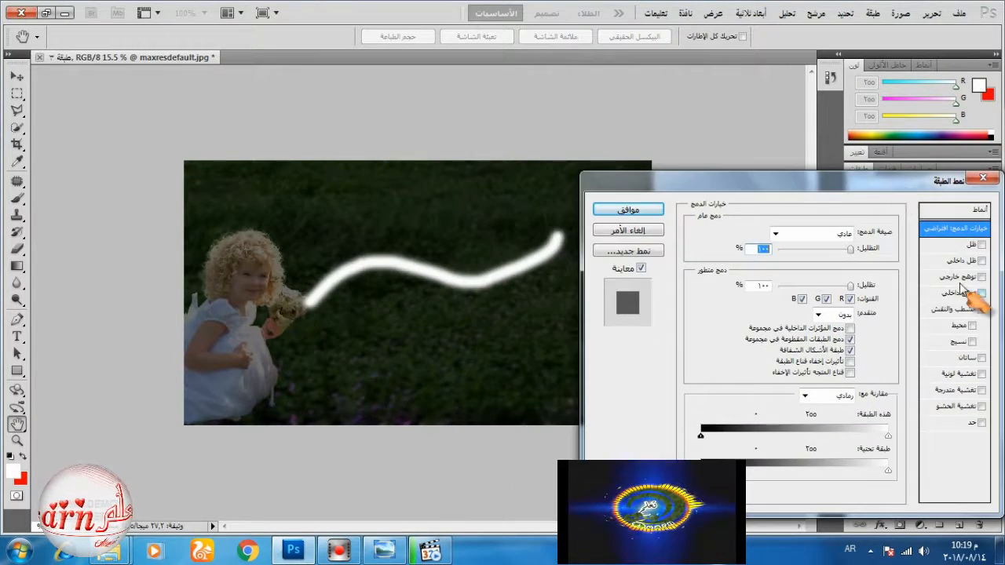
{"action": "left_click", "coordinate": [982, 277]}
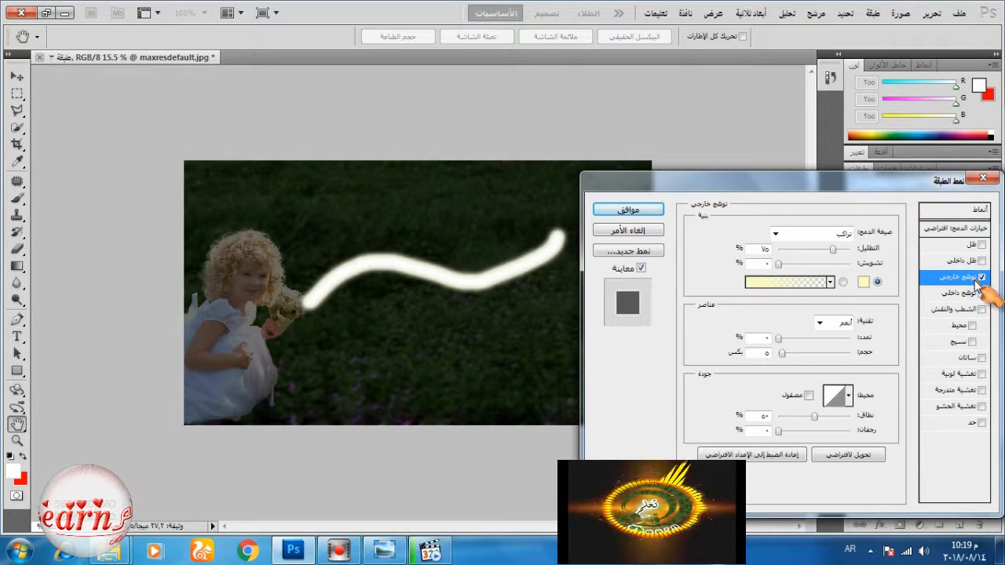
{"action": "left_click", "coordinate": [863, 282]}
{"action": "left_click_drag", "start_coordinate": [487, 97], "coordinate": [744, 80]}
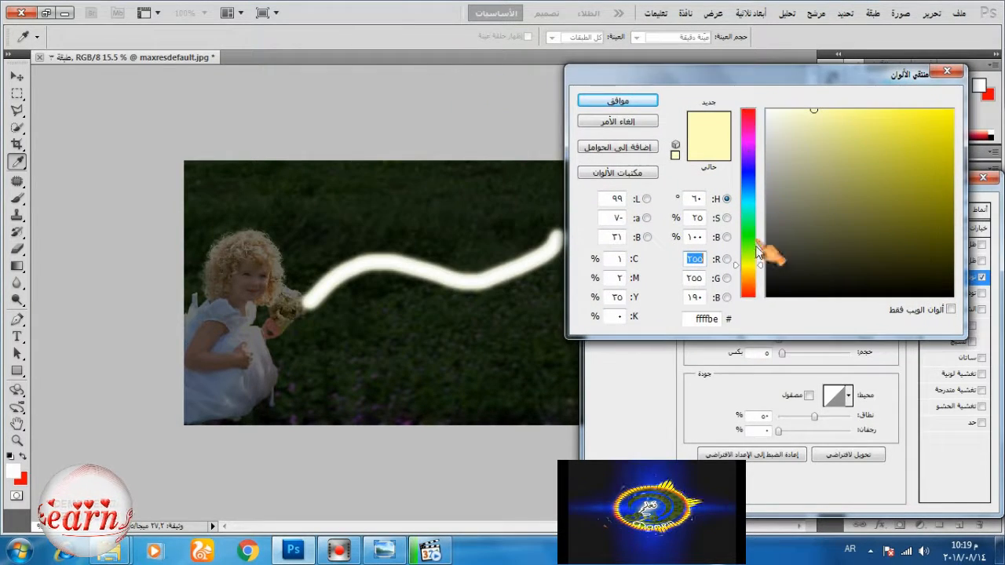
{"action": "left_click_drag", "start_coordinate": [756, 253], "coordinate": [751, 287]}
{"action": "left_click", "coordinate": [916, 113]}
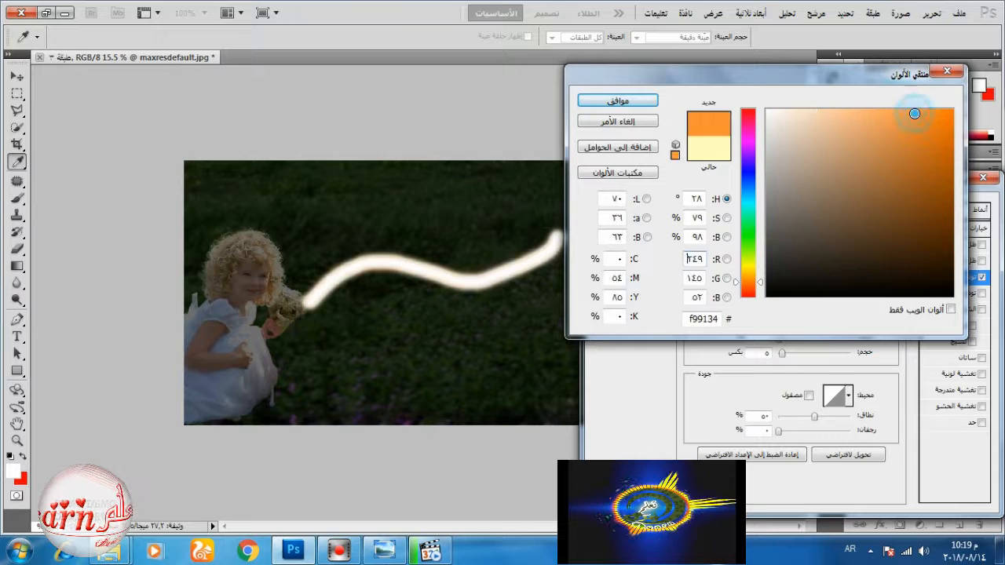
{"action": "left_click", "coordinate": [941, 110]}
{"action": "left_click", "coordinate": [750, 286]}
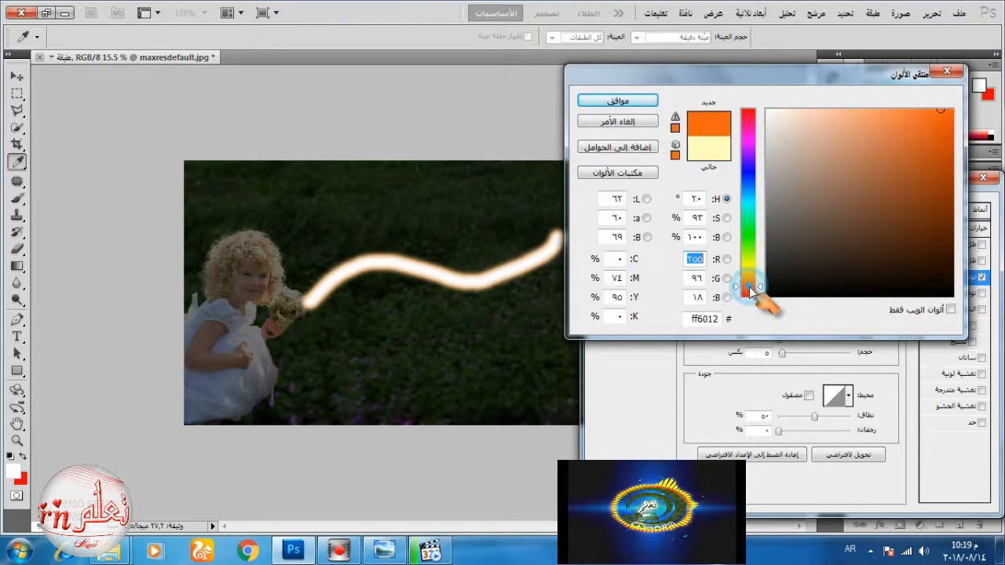
{"action": "left_click", "coordinate": [924, 111]}
{"action": "left_click", "coordinate": [898, 111]}
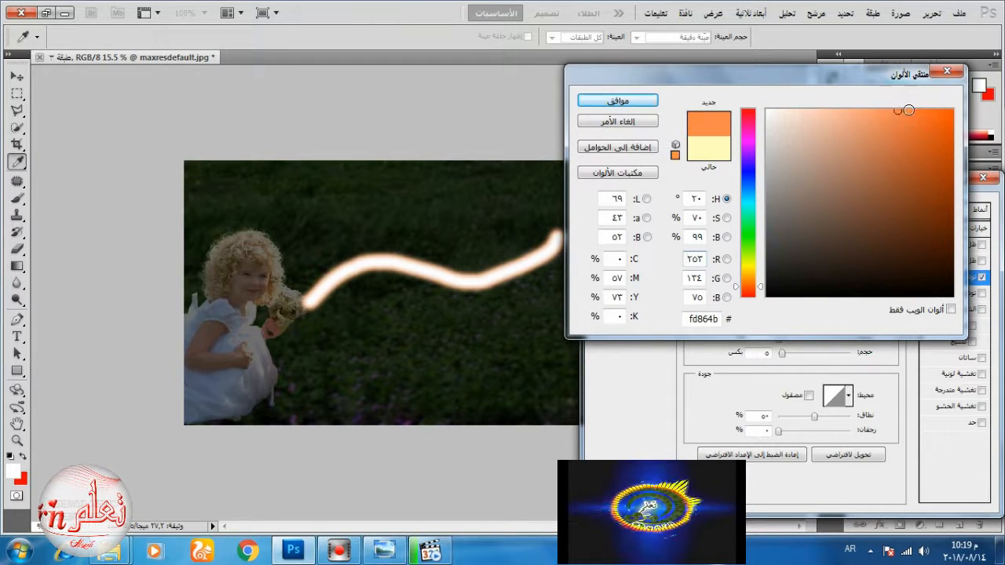
{"action": "left_click", "coordinate": [909, 110]}
{"action": "left_click", "coordinate": [621, 101]}
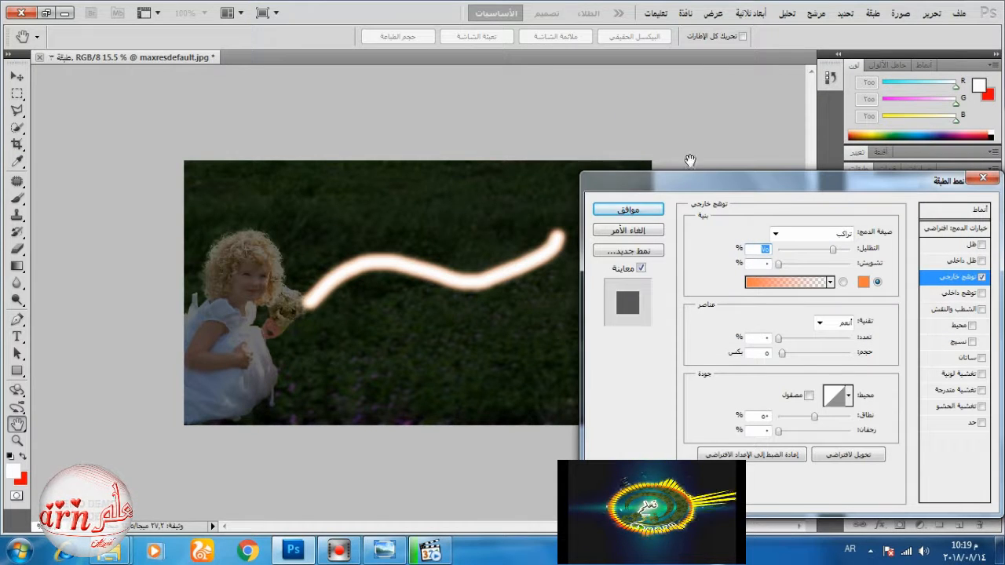
Enable an Inner Glow on the stroke's layer with the pale yellow color fcfcb2 and increase the glow size
{"action": "left_click", "coordinate": [962, 293]}
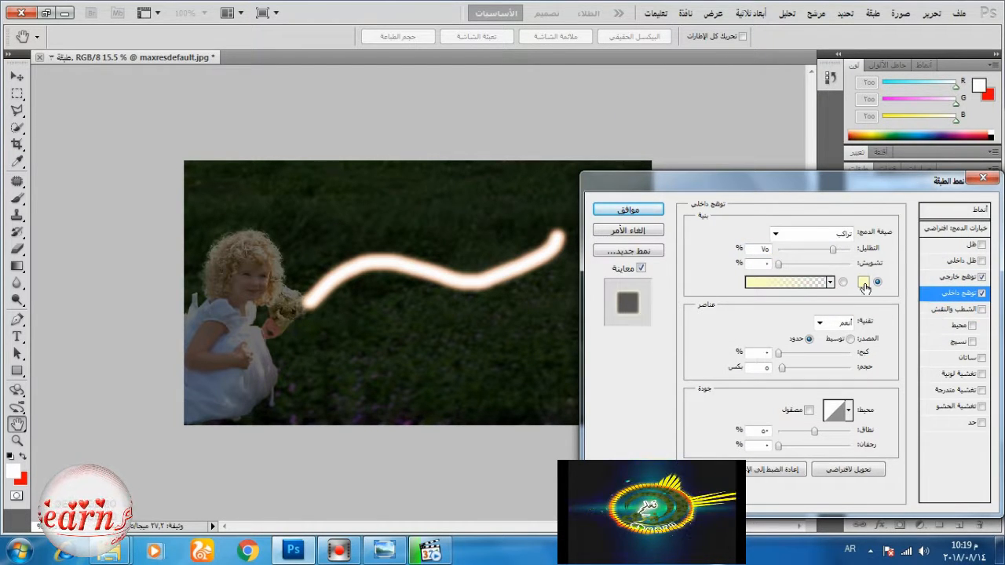
{"action": "left_click", "coordinate": [858, 287]}
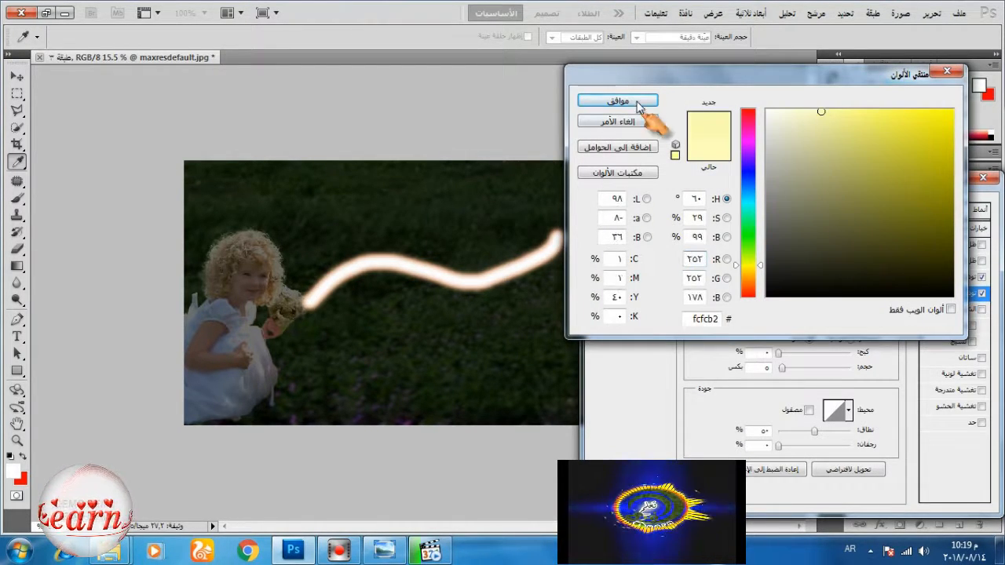
{"action": "left_click", "coordinate": [624, 102]}
{"action": "left_click_drag", "start_coordinate": [782, 367], "coordinate": [808, 352]}
Change the Outer Glow color to a deep, saturated orange
{"action": "left_click", "coordinate": [963, 277]}
{"action": "left_click", "coordinate": [864, 282]}
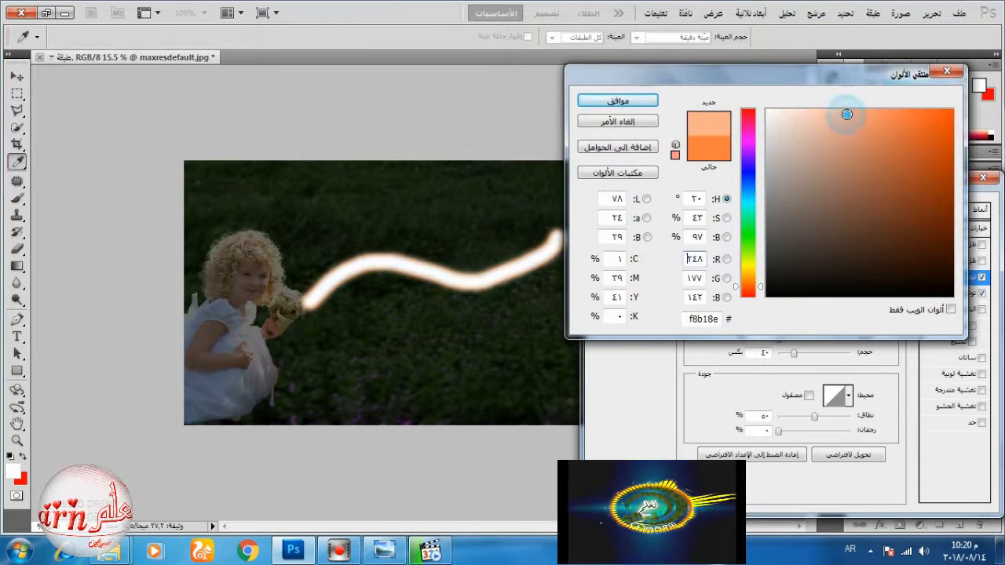
{"action": "left_click_drag", "start_coordinate": [846, 114], "coordinate": [950, 113]}
{"action": "left_click", "coordinate": [752, 279]}
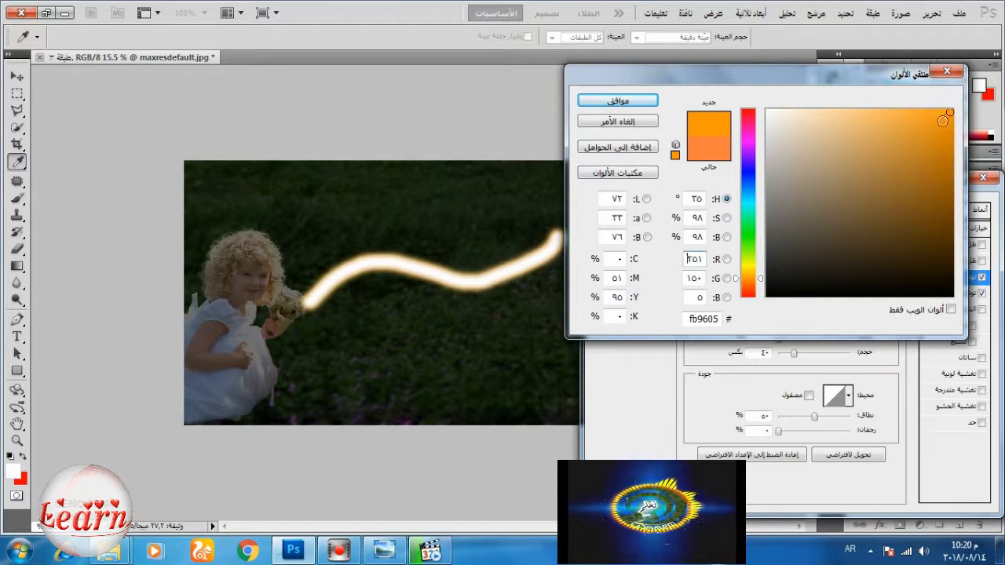
{"action": "left_click", "coordinate": [750, 286]}
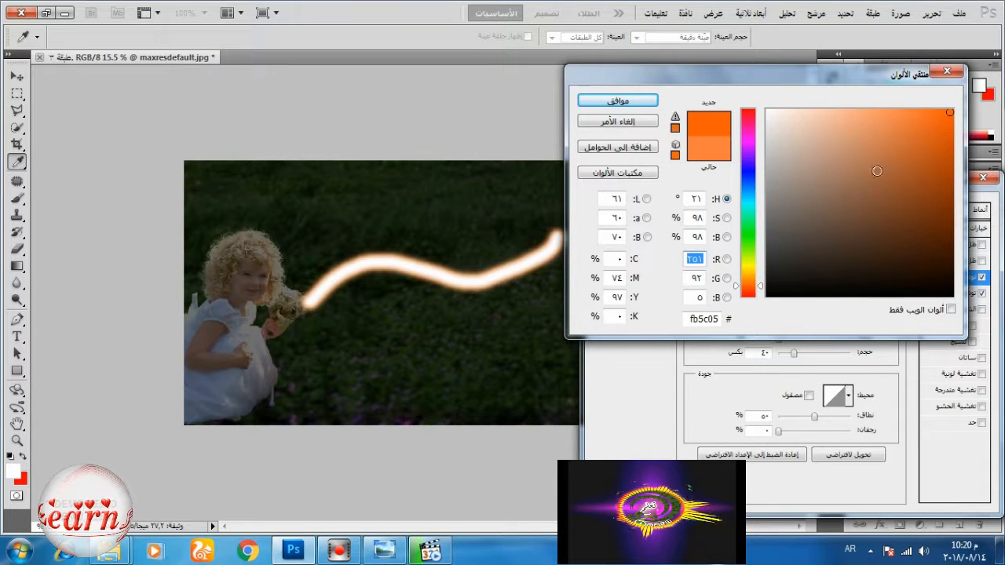
{"action": "left_click", "coordinate": [748, 288]}
{"action": "left_click", "coordinate": [643, 102]}
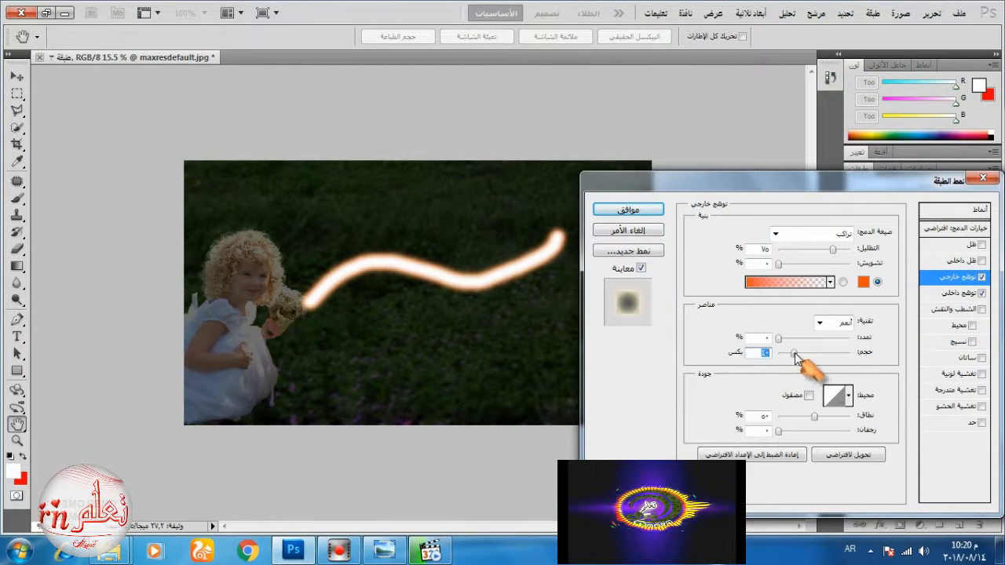
Fine-tune the Outer Glow size, raise its opacity to 94%, and set its jitter to 15%
{"action": "mouse_move", "coordinate": [794, 354]}
{"action": "left_mouse_down"}
{"action": "mouse_move", "coordinate": [812, 354]}
{"action": "mouse_move", "coordinate": [803, 353]}
{"action": "left_mouse_up"}
{"action": "left_click_drag", "start_coordinate": [833, 249], "coordinate": [848, 251]}
{"action": "left_click_drag", "start_coordinate": [777, 431], "coordinate": [789, 432]}
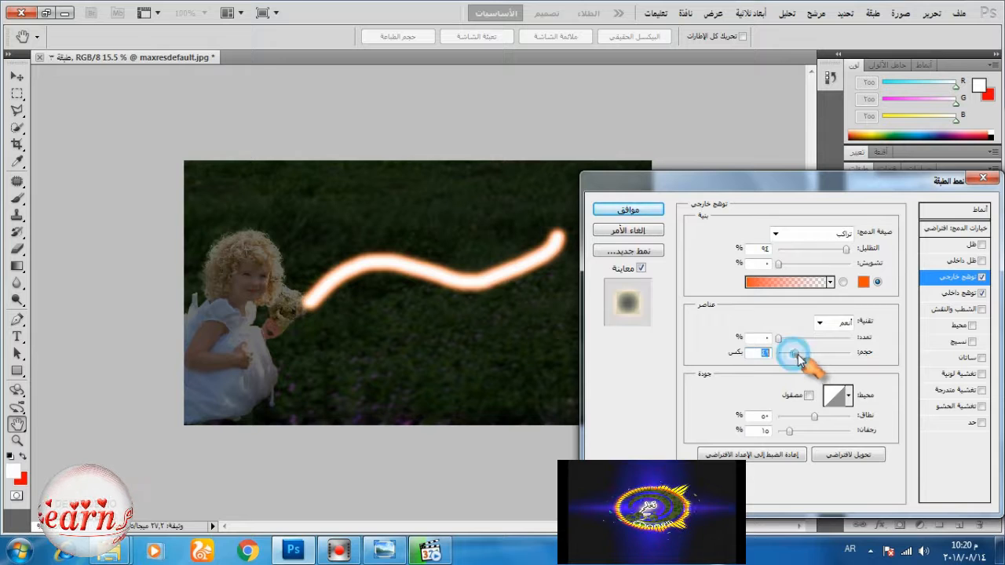
Set the Inner Glow size to 18 px, compare the effects with the preview, and apply the layer style
{"action": "left_click", "coordinate": [960, 293]}
{"action": "left_click_drag", "start_coordinate": [796, 367], "coordinate": [804, 370]}
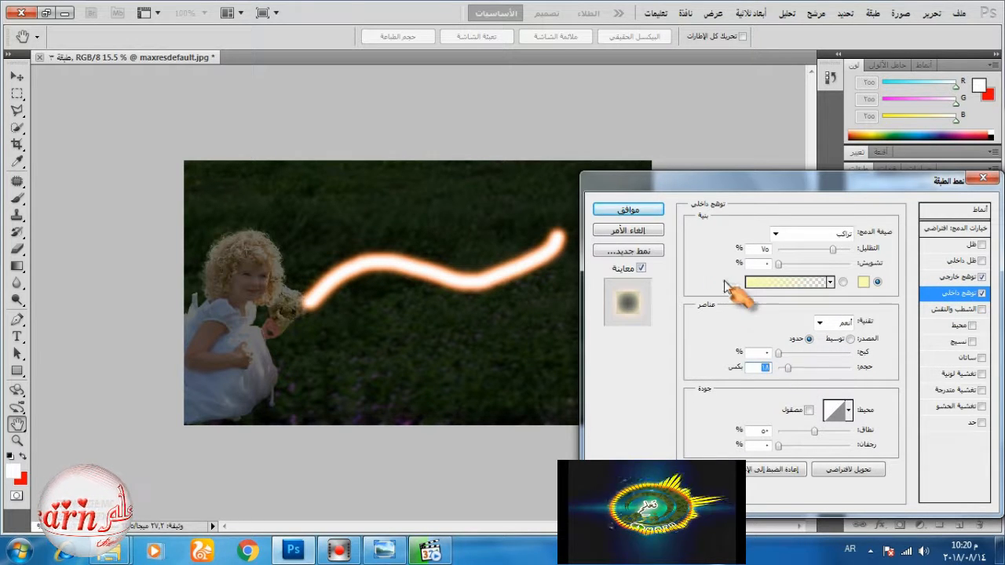
{"action": "left_click", "coordinate": [642, 268]}
{"action": "left_click", "coordinate": [641, 267]}
{"action": "left_click", "coordinate": [628, 210]}
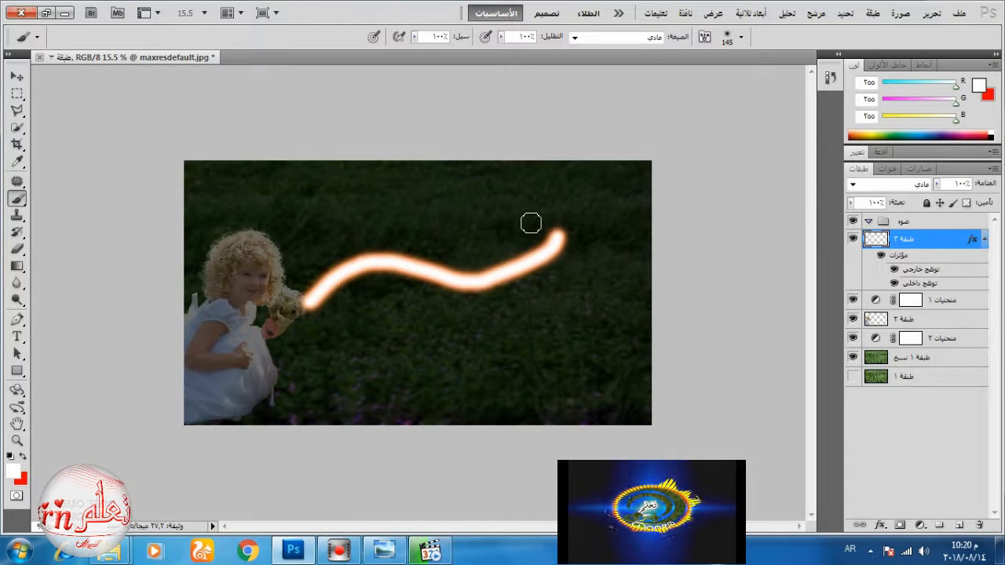
Erase all painted content from the glow layer, keeping its effects, and clear the selection
{"action": "key", "text": "ctrl+a"}
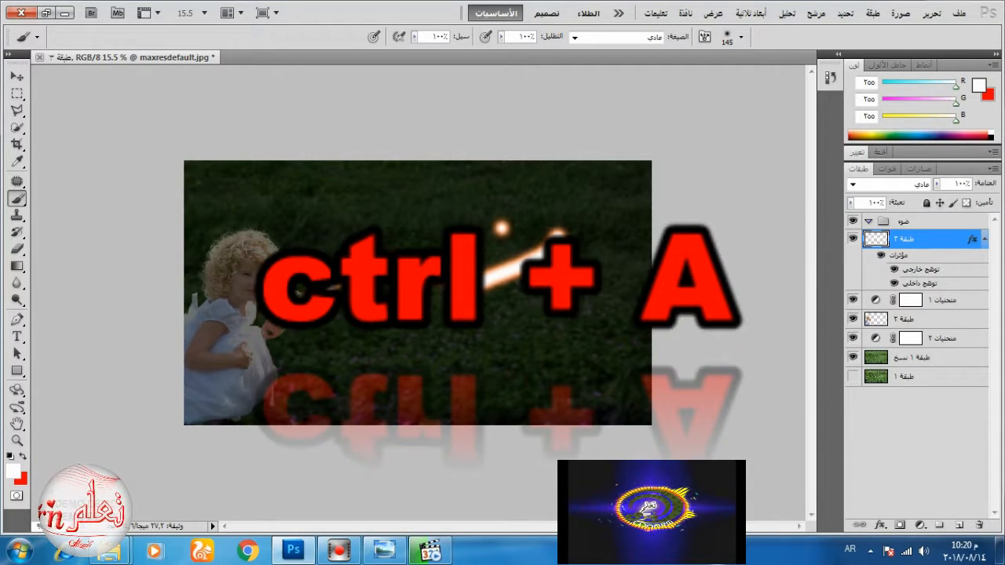
{"action": "key", "text": "Delete"}
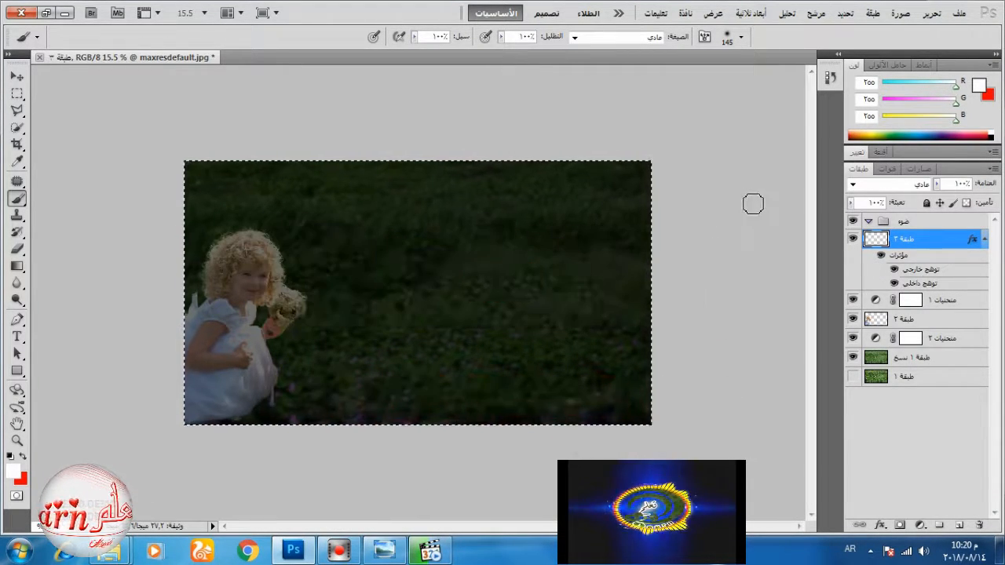
{"action": "key", "text": "ctrl+d"}
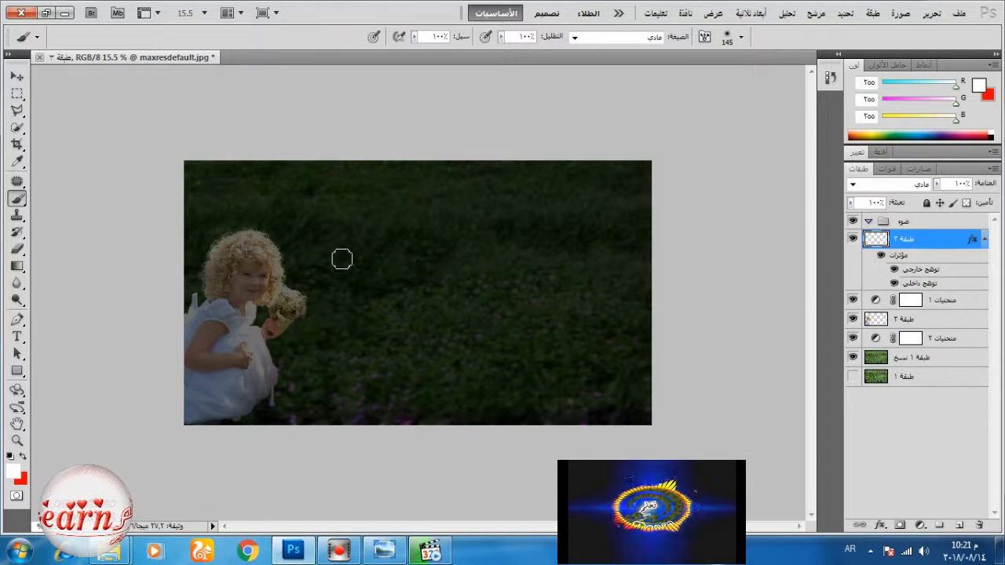
Load a plant-ornament brush set and choose the second 1390 px ornament brush
{"action": "right_click", "coordinate": [341, 259]}
{"action": "left_click", "coordinate": [352, 264]}
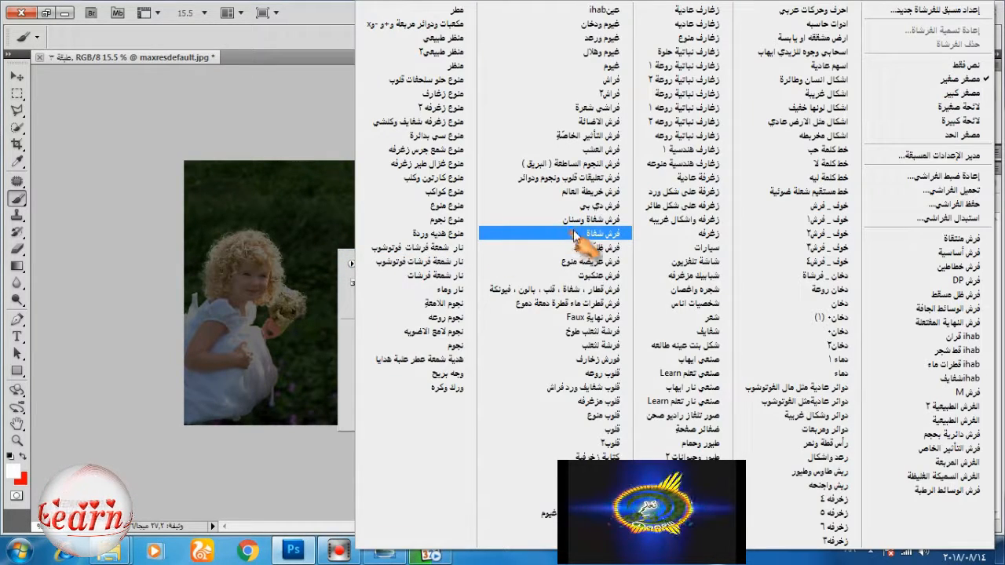
{"action": "left_click", "coordinate": [700, 66]}
{"action": "left_click", "coordinate": [617, 209]}
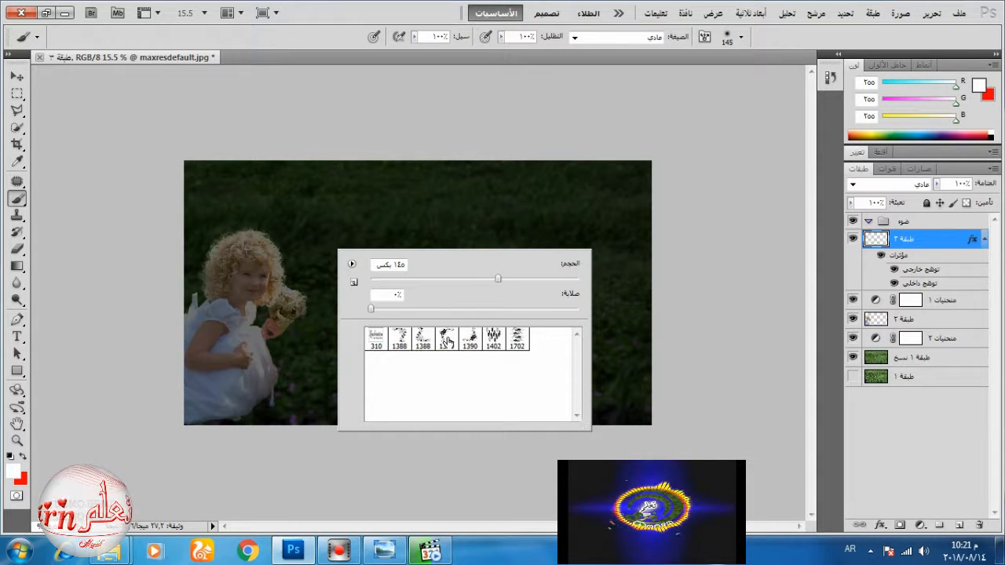
{"action": "left_click", "coordinate": [469, 339]}
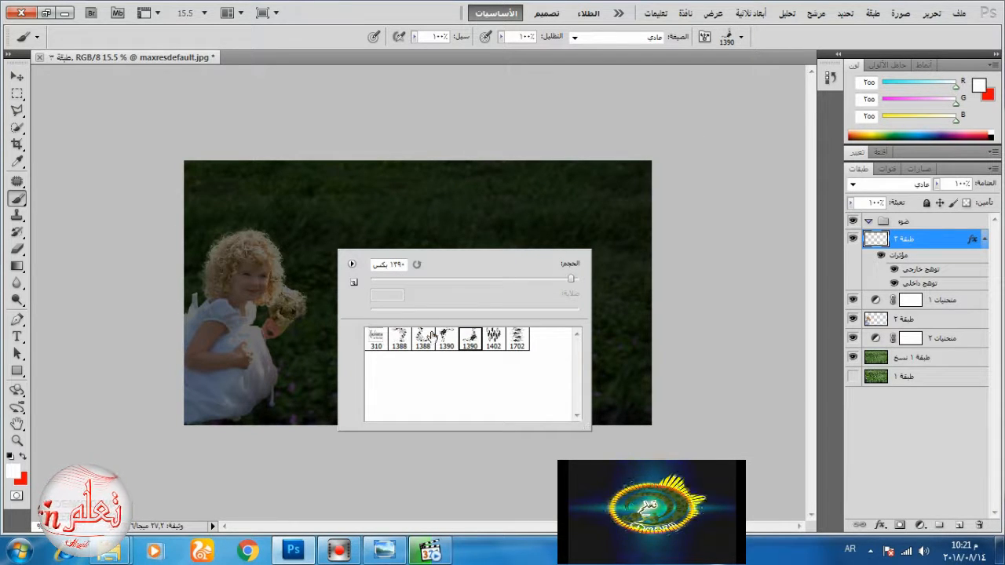
{"action": "left_click", "coordinate": [464, 338]}
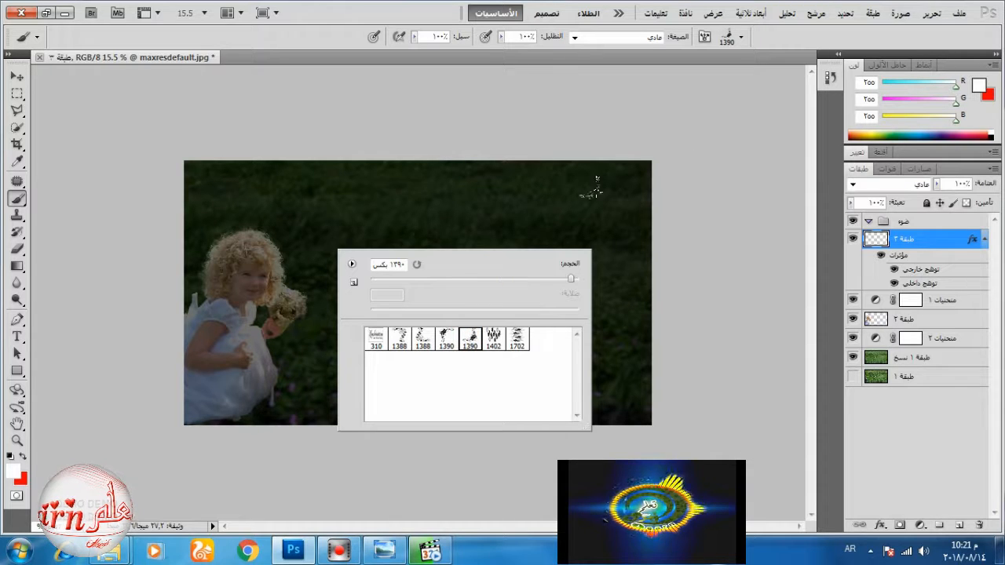
Rotate the ornament brush tip to -36° and reduce its size to 626 px
{"action": "left_click", "coordinate": [704, 37]}
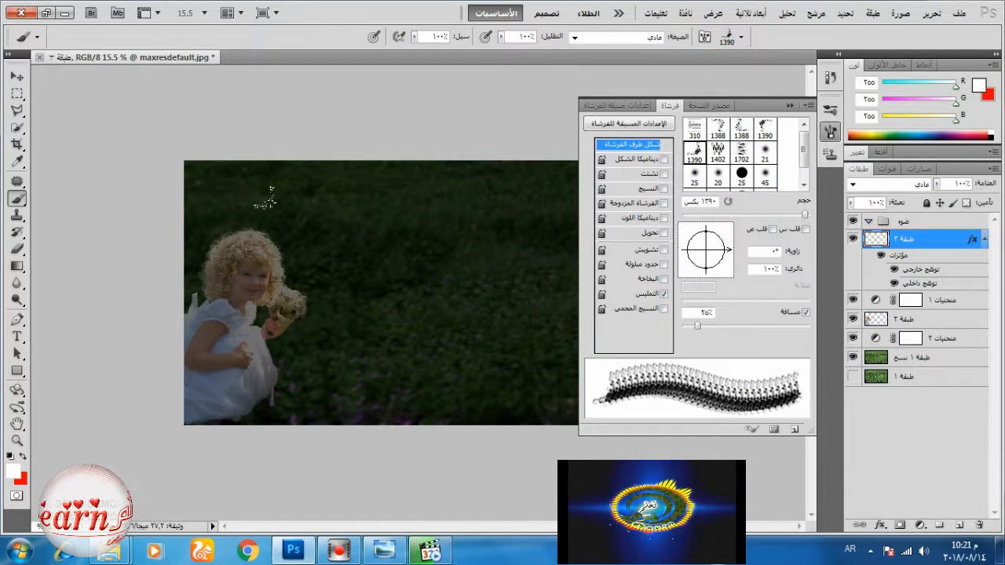
{"action": "mouse_move", "coordinate": [730, 250]}
{"action": "left_mouse_down"}
{"action": "mouse_move", "coordinate": [726, 234]}
{"action": "mouse_move", "coordinate": [731, 274]}
{"action": "mouse_move", "coordinate": [711, 273]}
{"action": "mouse_move", "coordinate": [731, 267]}
{"action": "left_mouse_up"}
{"action": "left_click_drag", "start_coordinate": [804, 213], "coordinate": [794, 213]}
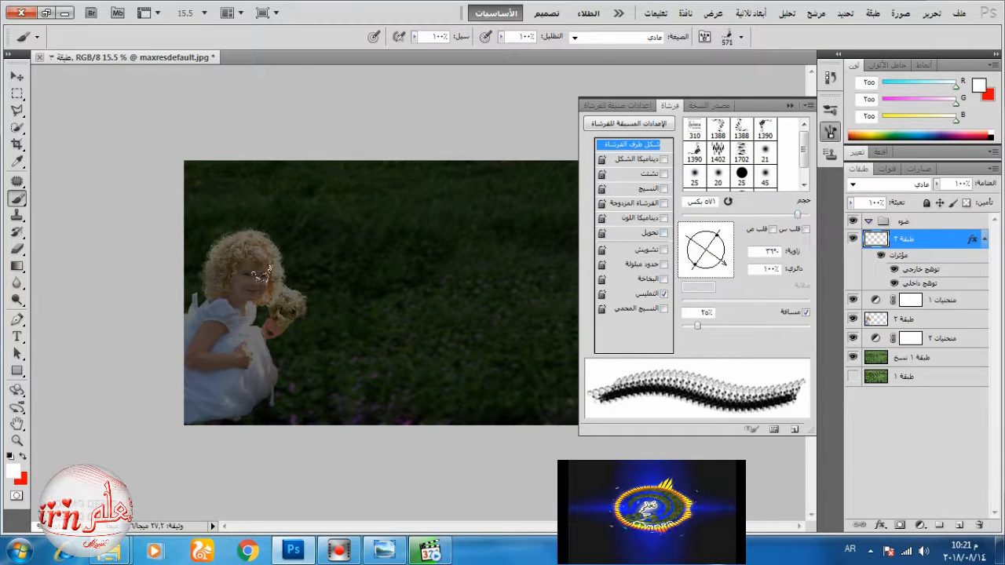
{"action": "left_click_drag", "start_coordinate": [800, 216], "coordinate": [803, 217]}
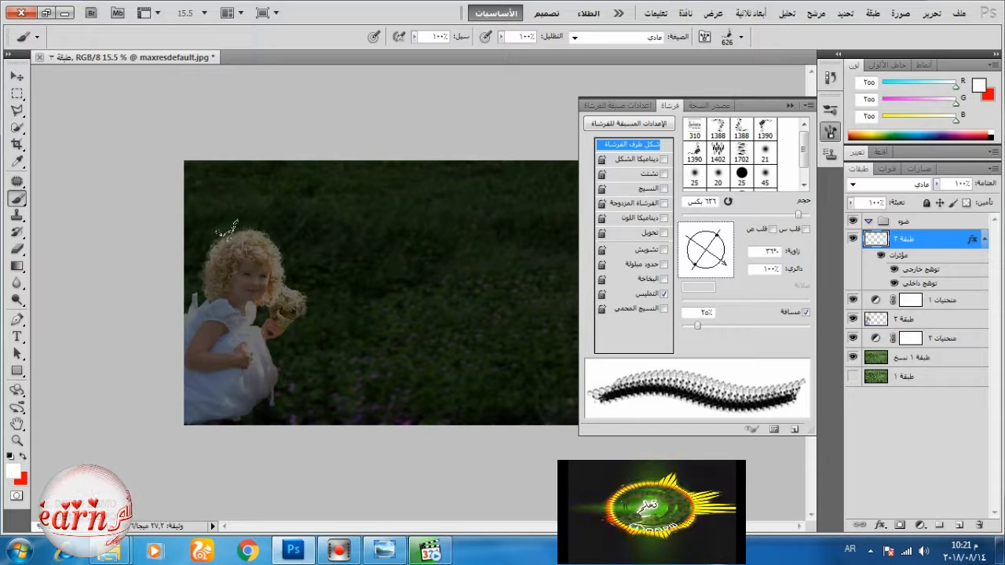
Choose the second 1390 px ornament brush and rotate its tip to -39°
{"action": "left_click", "coordinate": [718, 132]}
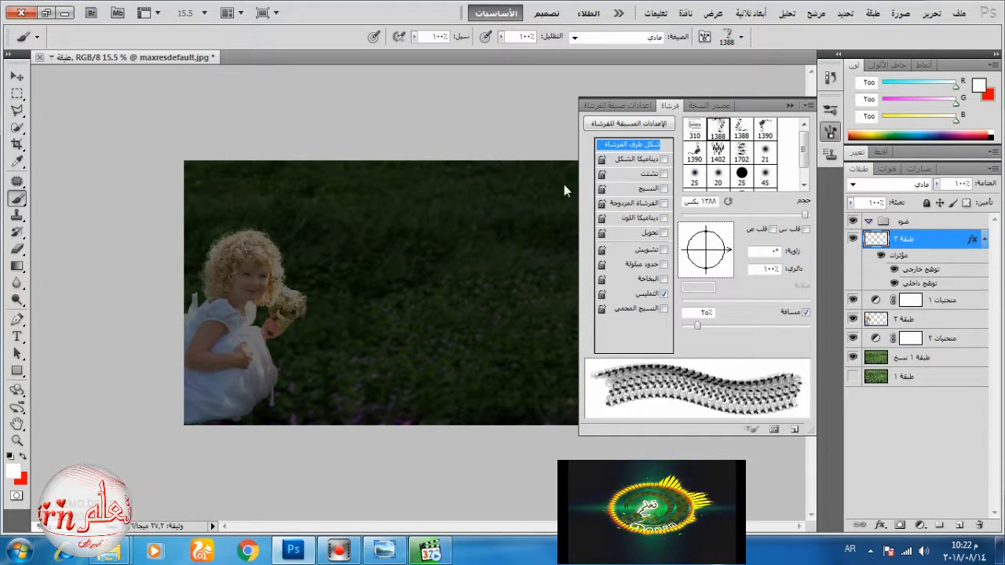
{"action": "left_click", "coordinate": [695, 152]}
{"action": "left_click_drag", "start_coordinate": [804, 214], "coordinate": [796, 214]}
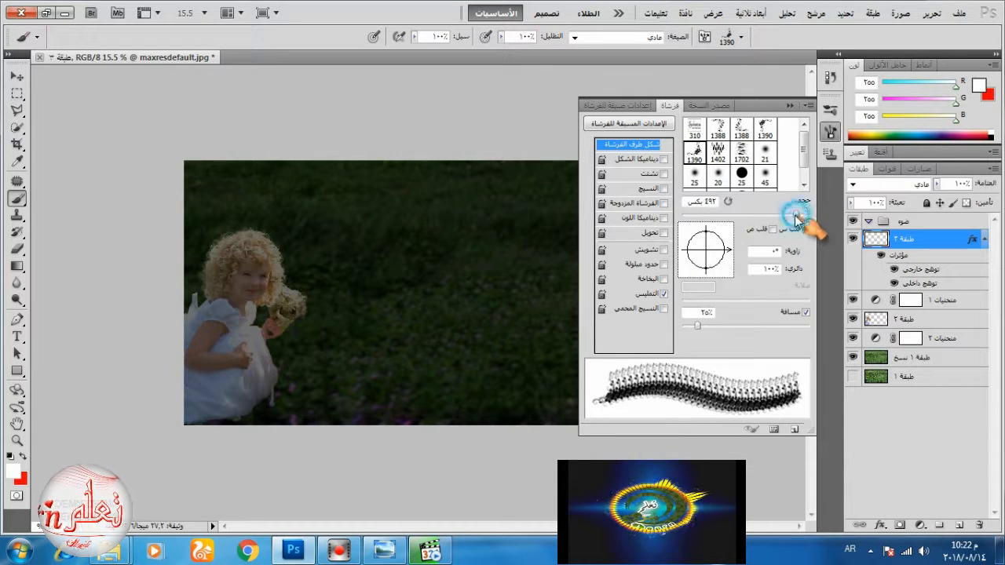
{"action": "left_click", "coordinate": [731, 257]}
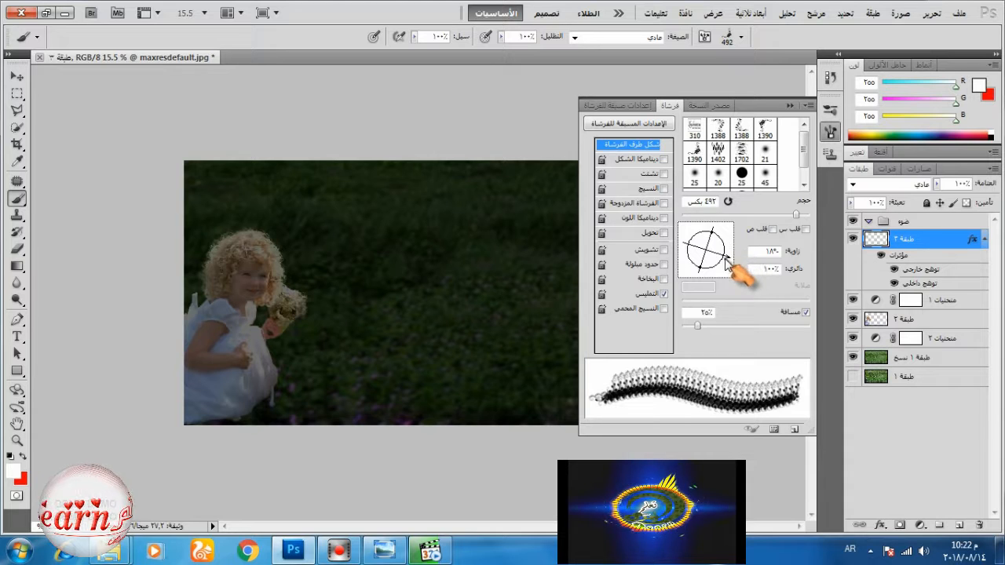
{"action": "left_click", "coordinate": [734, 266]}
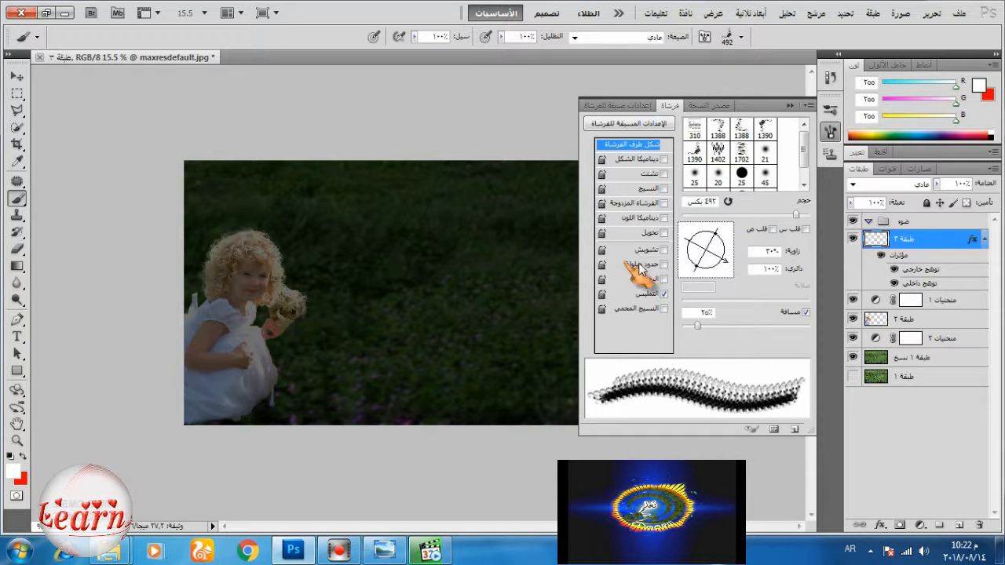
{"action": "left_click", "coordinate": [730, 271]}
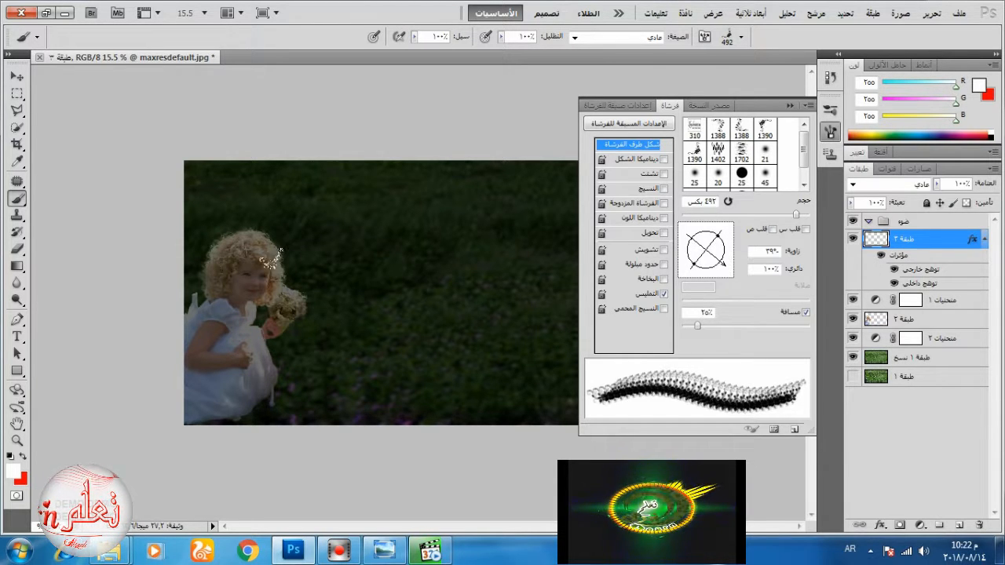
Set the ornament brush size to 681 px and stamp it once across the girl's forehead
{"action": "left_click", "coordinate": [797, 214]}
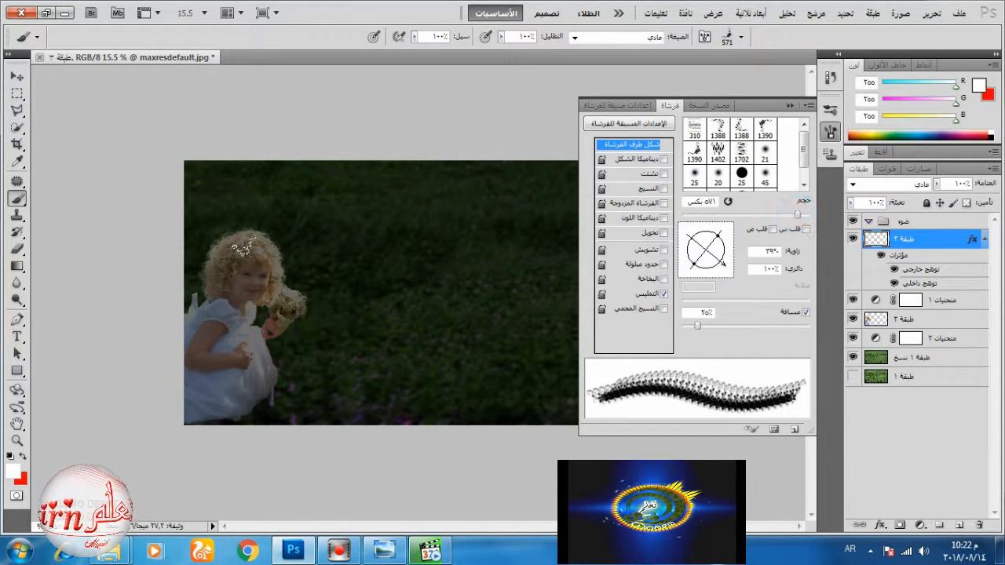
{"action": "left_click", "coordinate": [799, 217]}
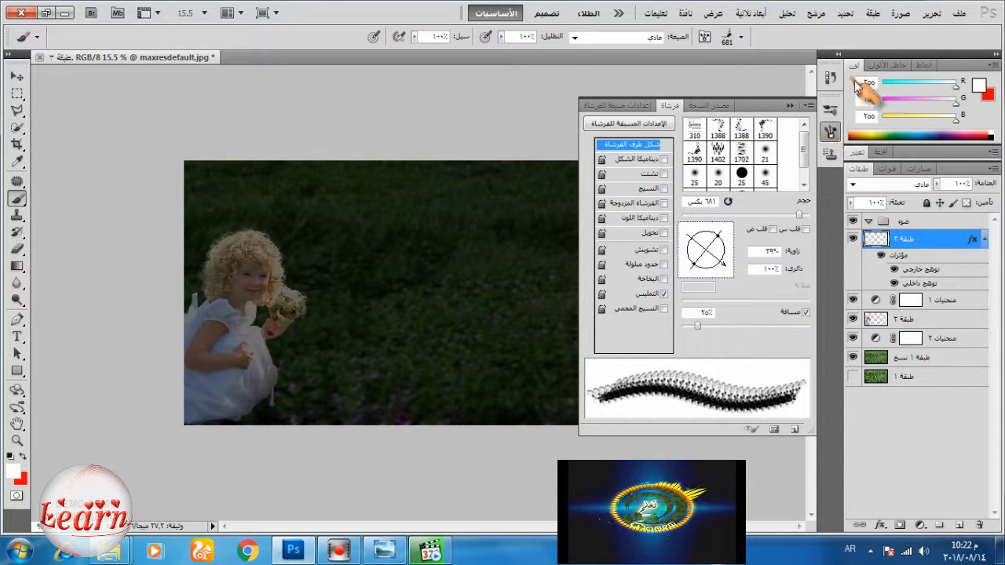
{"action": "left_click", "coordinate": [829, 132]}
{"action": "left_click", "coordinate": [251, 248]}
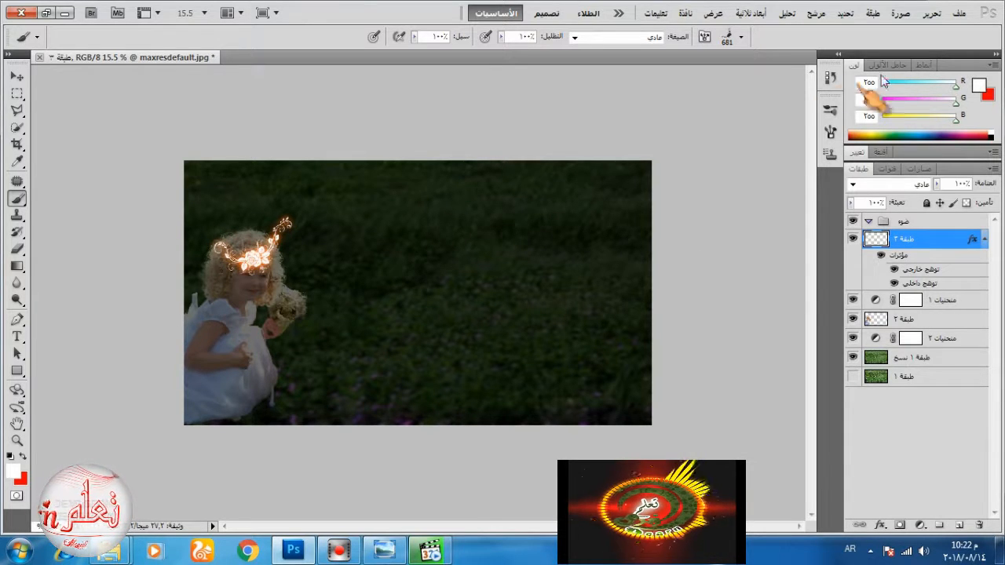
Free-transform the stamped ornament, rotating it about 6° clockwise and moving it up onto the front of the girl's hair
{"action": "left_click", "coordinate": [931, 13]}
{"action": "left_click", "coordinate": [777, 284]}
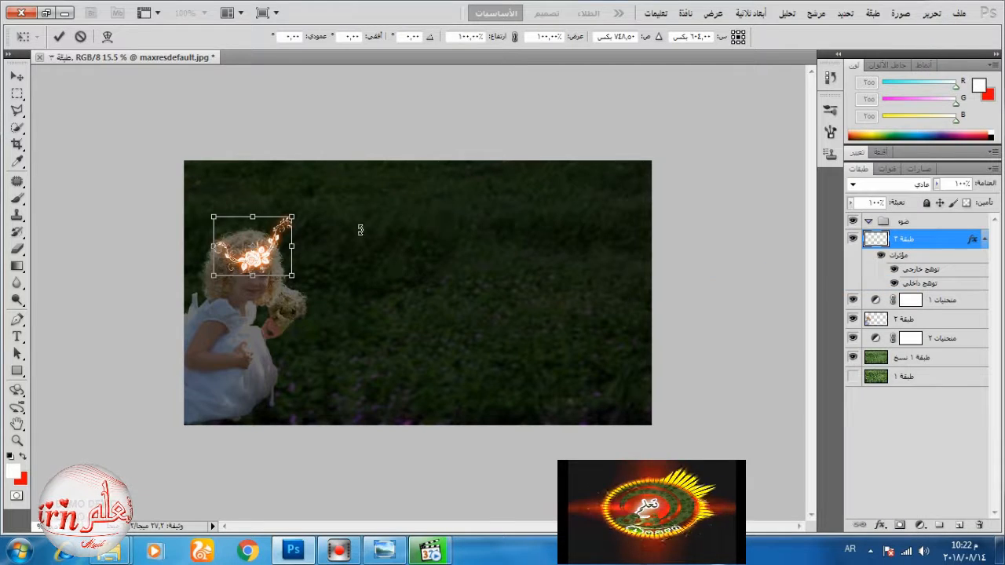
{"action": "left_click_drag", "start_coordinate": [336, 236], "coordinate": [338, 244]}
{"action": "left_click_drag", "start_coordinate": [267, 247], "coordinate": [262, 256]}
{"action": "scroll", "coordinate": [217, 302], "scroll_direction": "up", "scroll_amount": 3}
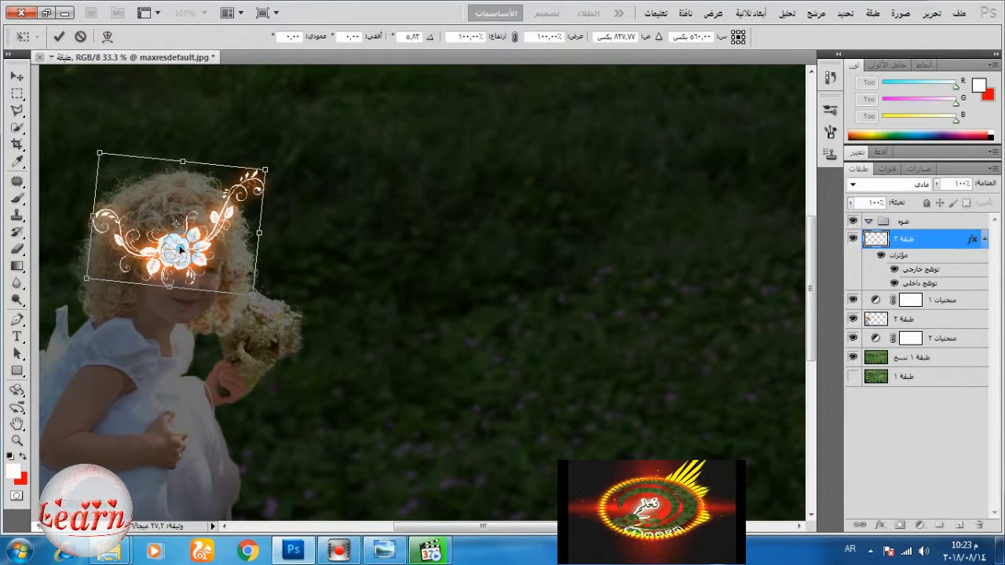
{"action": "left_click_drag", "start_coordinate": [179, 245], "coordinate": [188, 221]}
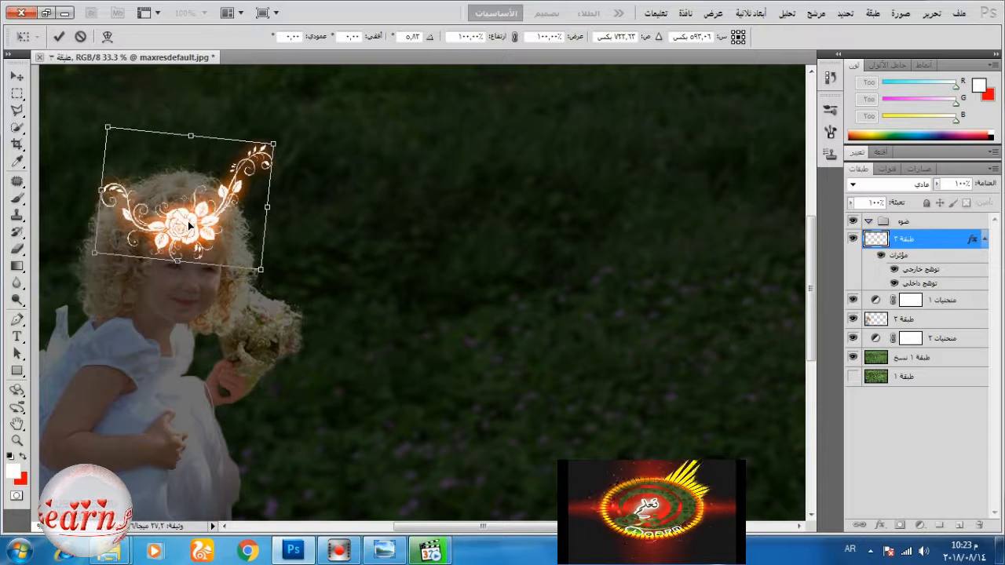
Distort the ornament by pulling its upper corners inward, and shift it slightly down to fit the girl's head
{"action": "right_click", "coordinate": [155, 172]}
{"action": "left_click", "coordinate": [126, 147]}
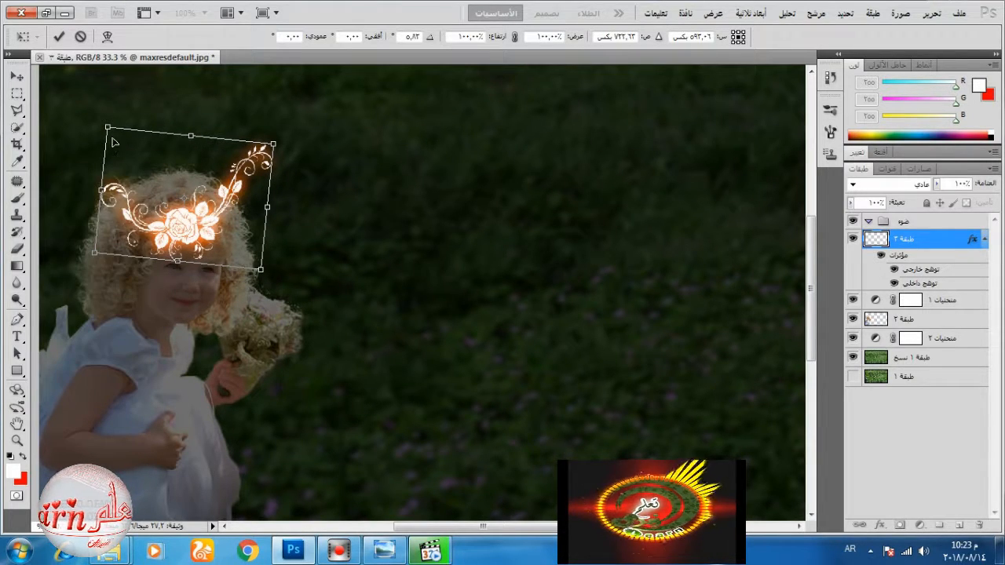
{"action": "mouse_move", "coordinate": [110, 129]}
{"action": "left_mouse_down"}
{"action": "mouse_move", "coordinate": [116, 144]}
{"action": "mouse_move", "coordinate": [124, 138]}
{"action": "left_mouse_up"}
{"action": "right_click", "coordinate": [146, 141]}
{"action": "left_click", "coordinate": [122, 133]}
{"action": "left_click_drag", "start_coordinate": [260, 144], "coordinate": [259, 157]}
{"action": "right_click", "coordinate": [210, 186]}
{"action": "left_click", "coordinate": [282, 273]}
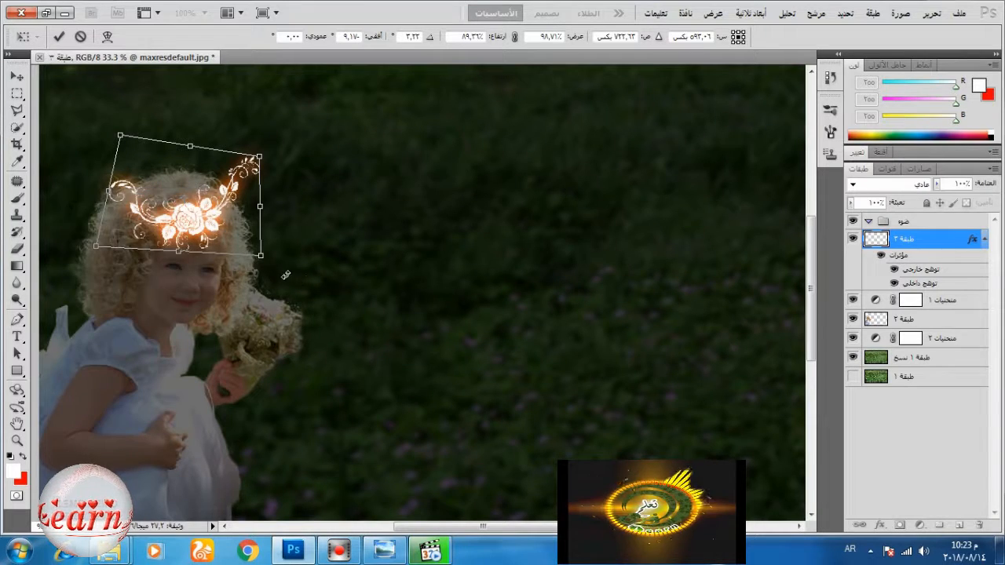
{"action": "left_click_drag", "start_coordinate": [232, 232], "coordinate": [233, 237]}
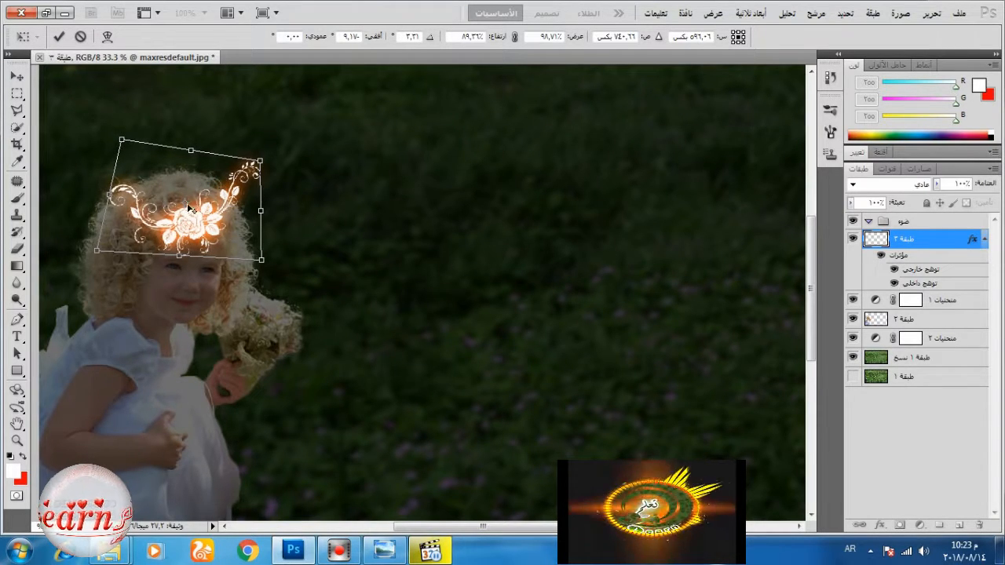
Warp the ornament so both ends curve inward around the girl's hair like a headband
{"action": "right_click", "coordinate": [155, 186]}
{"action": "left_click", "coordinate": [124, 296]}
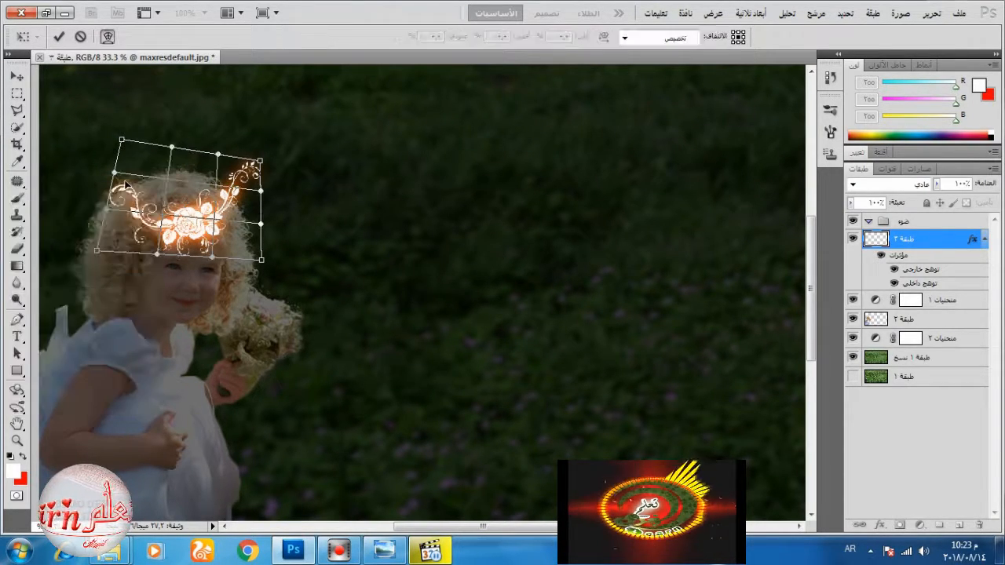
{"action": "left_click_drag", "start_coordinate": [124, 142], "coordinate": [131, 148]}
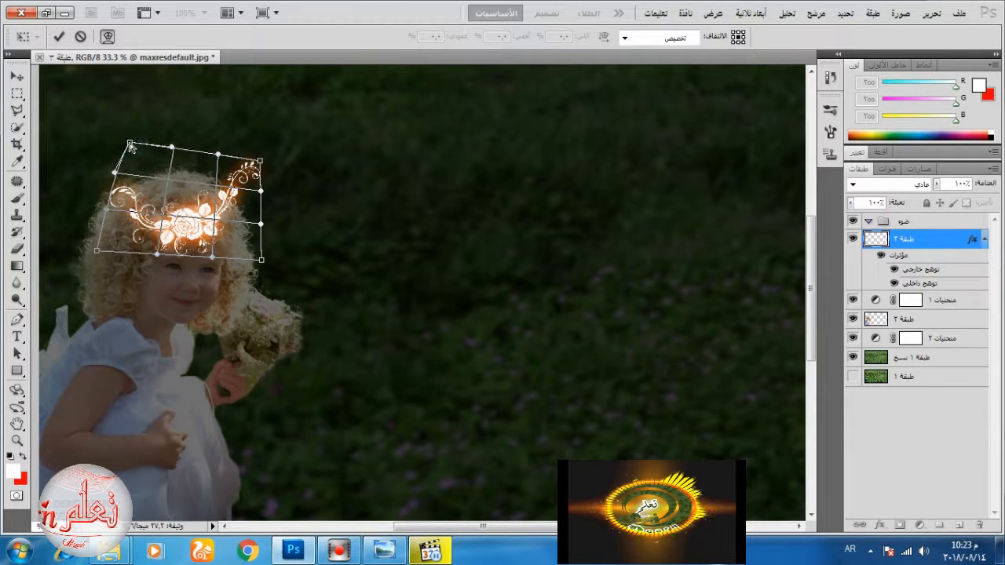
{"action": "left_click_drag", "start_coordinate": [116, 189], "coordinate": [123, 189]}
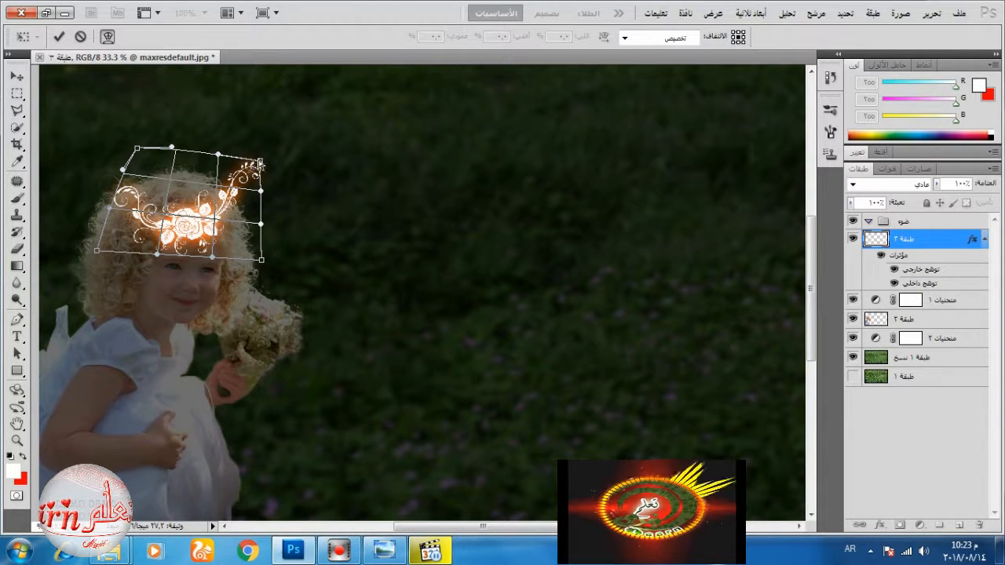
{"action": "left_click_drag", "start_coordinate": [228, 211], "coordinate": [193, 235]}
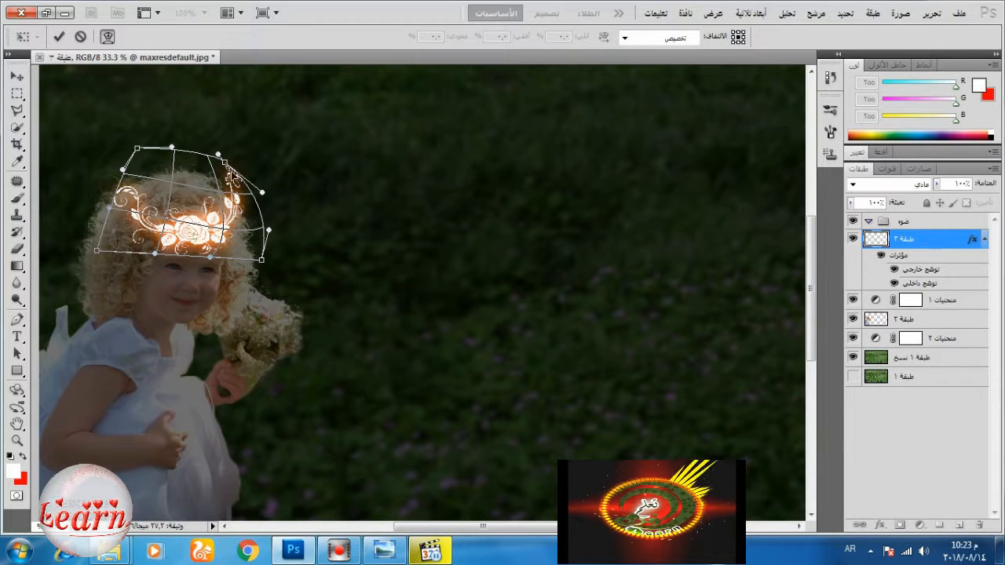
{"action": "left_click_drag", "start_coordinate": [230, 170], "coordinate": [233, 198]}
Scale the warped ornament proportionally to about 102%, nudge it slightly upward, and apply the transformation
{"action": "right_click", "coordinate": [138, 226]}
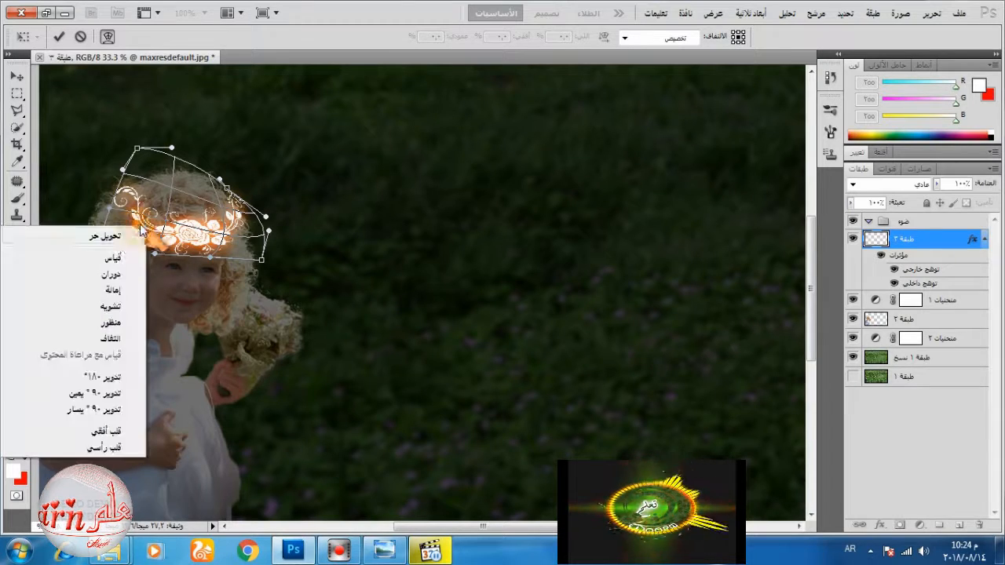
{"action": "left_click", "coordinate": [126, 229]}
{"action": "left_click_drag", "start_coordinate": [94, 259], "coordinate": [87, 259]}
{"action": "left_click", "coordinate": [515, 37]}
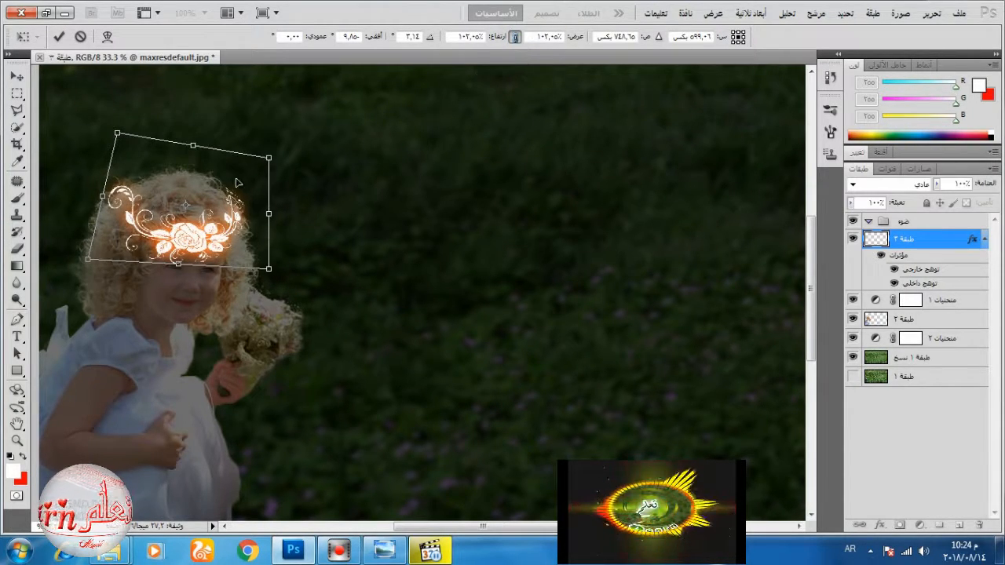
{"action": "left_click_drag", "start_coordinate": [254, 184], "coordinate": [254, 178]}
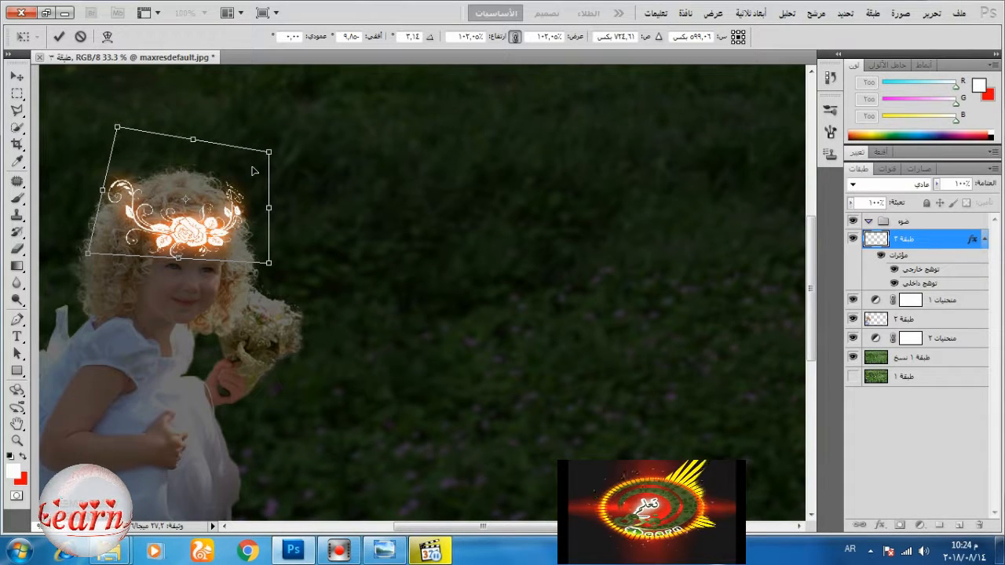
{"action": "left_click", "coordinate": [59, 36]}
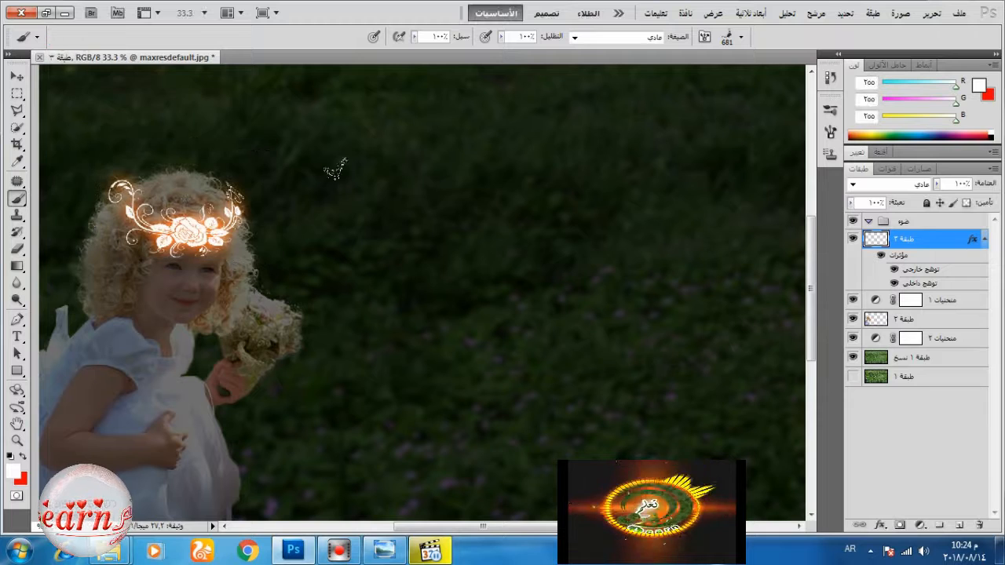
Add a mask to the ornament layer and hide the curl outside the hair using a soft 90 px black brush from the default set
{"action": "left_click", "coordinate": [899, 524]}
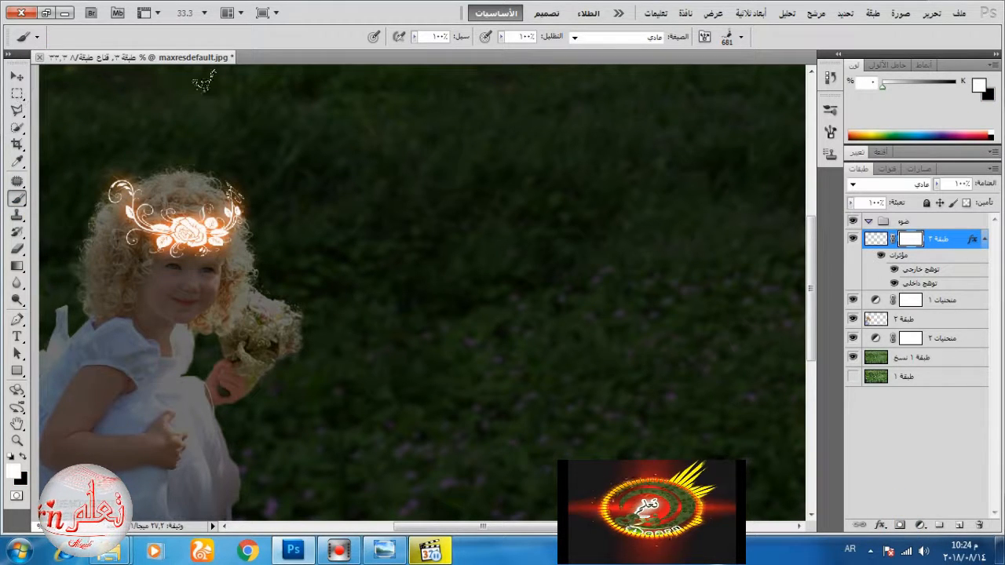
{"action": "right_click", "coordinate": [205, 81]}
{"action": "left_click", "coordinate": [473, 149]}
{"action": "left_click", "coordinate": [301, 133]}
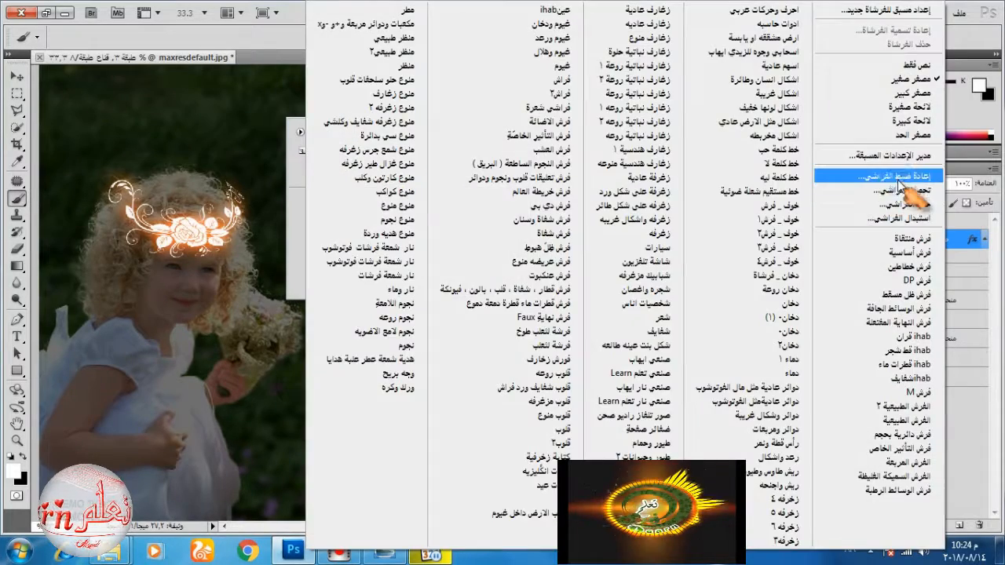
{"action": "left_click", "coordinate": [895, 177]}
{"action": "left_click", "coordinate": [620, 213]}
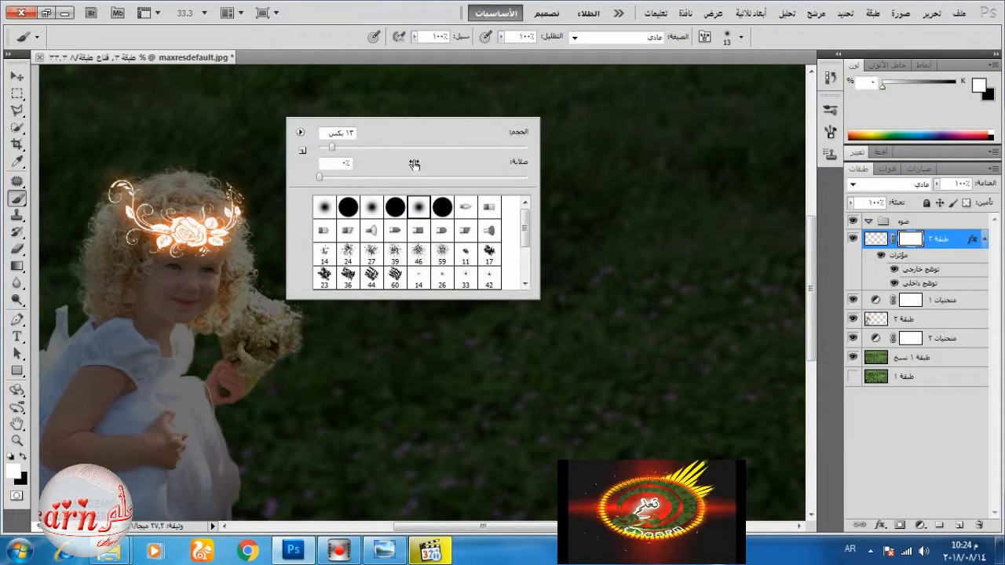
{"action": "left_click_drag", "start_coordinate": [331, 147], "coordinate": [414, 164]}
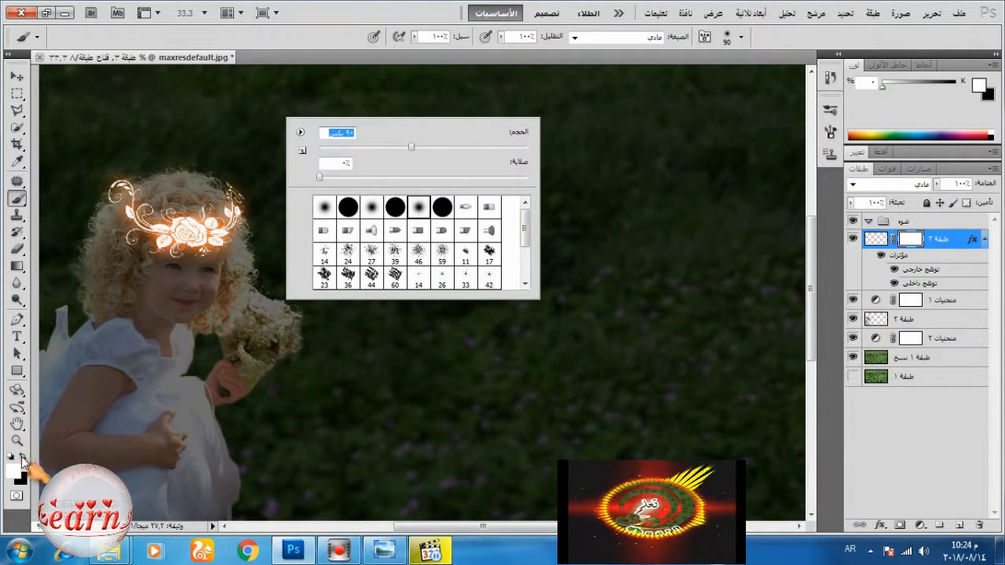
{"action": "left_click", "coordinate": [22, 458]}
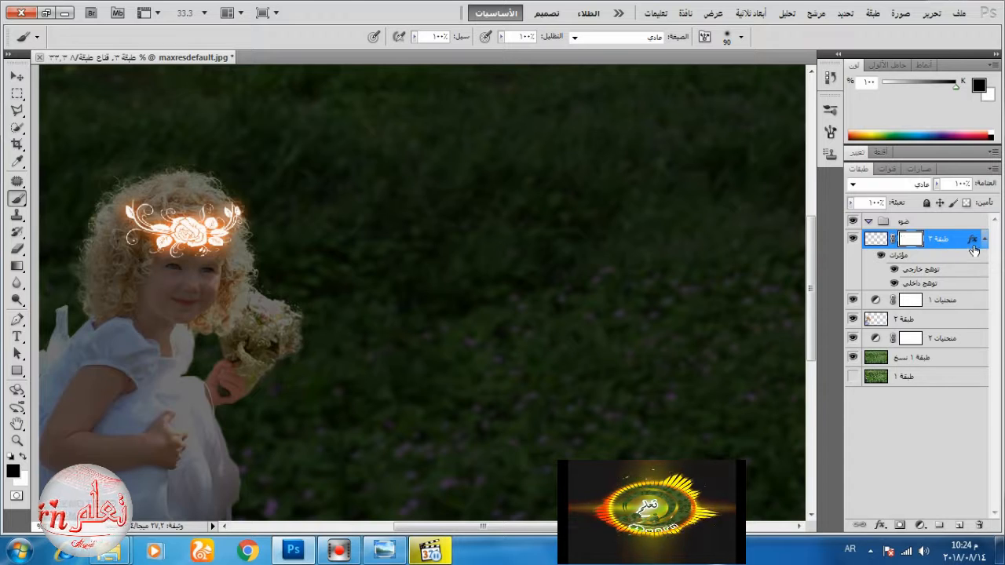
Duplicate the masked ornament layer to strengthen its glow, and collapse the effect lists of both layers
{"action": "left_click_drag", "start_coordinate": [974, 249], "coordinate": [961, 532]}
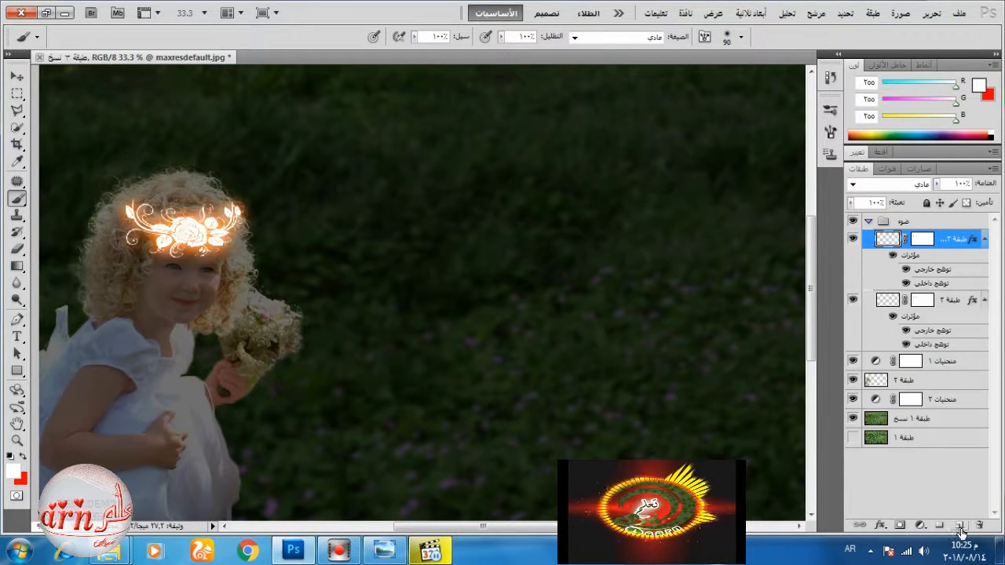
{"action": "key", "text": "ctrl+minus"}
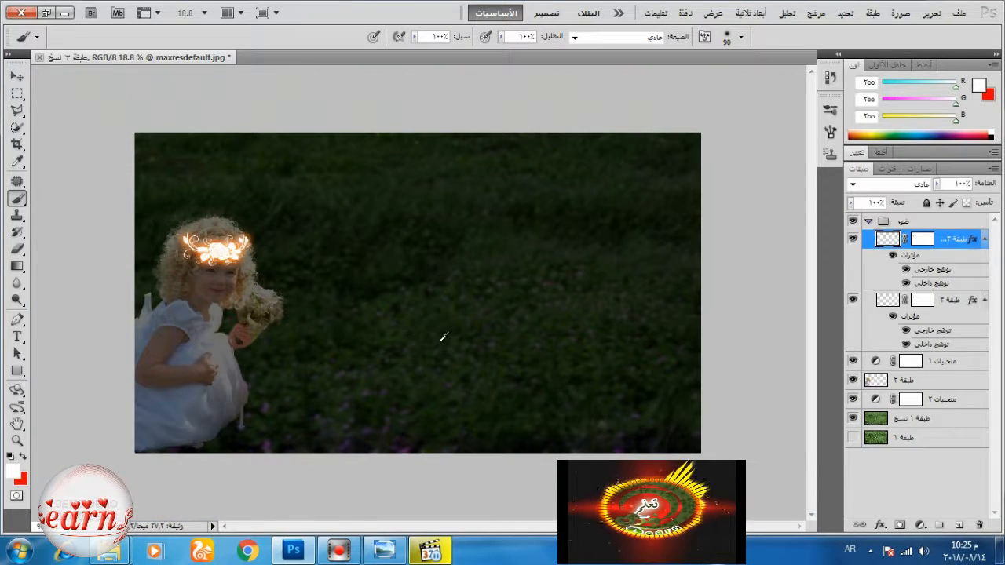
{"action": "left_click", "coordinate": [983, 238]}
{"action": "left_click", "coordinate": [984, 259]}
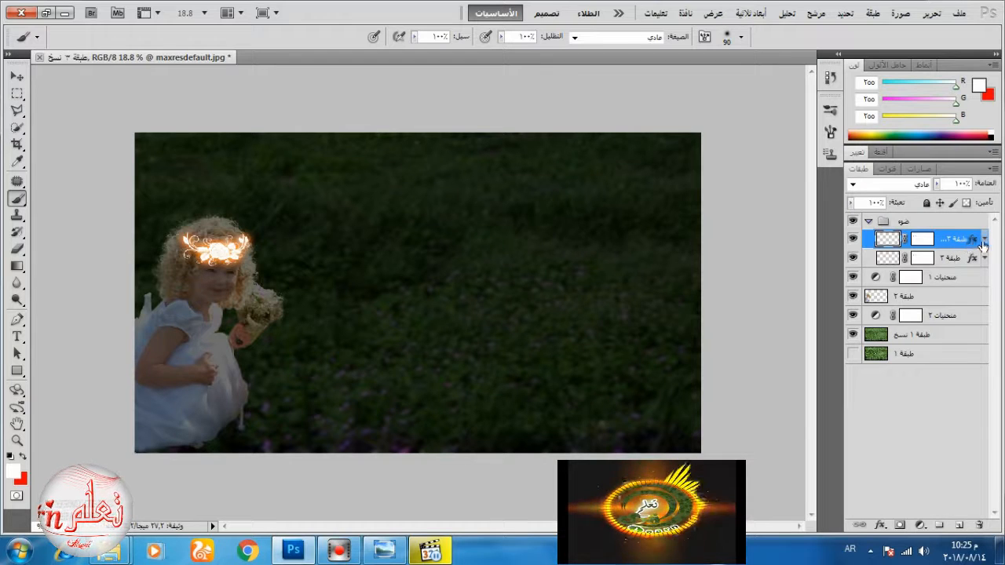
Duplicate the ornament layer once more and move the new copy to the middle of the grass
{"action": "key", "text": "ctrl+j"}
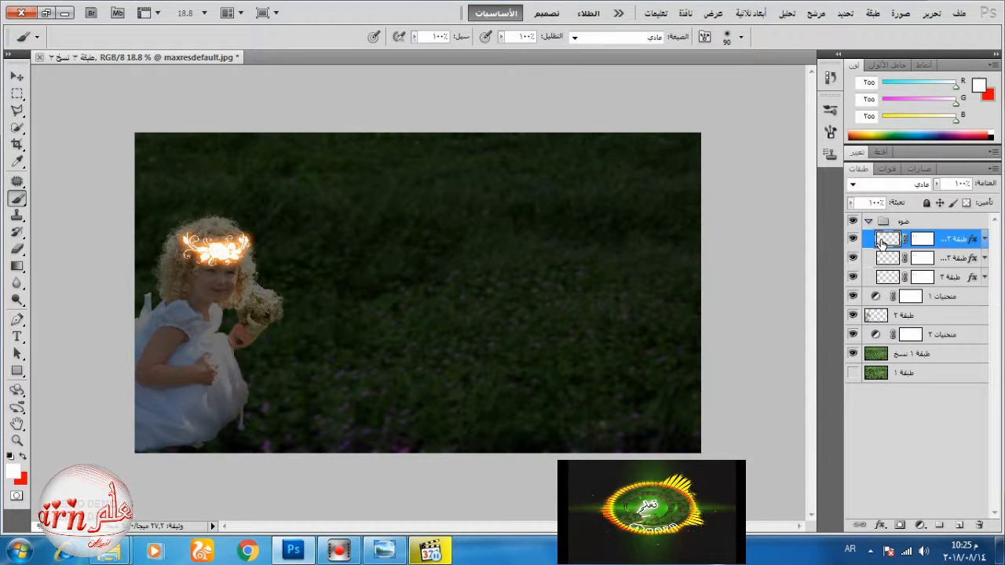
{"action": "left_click", "coordinate": [17, 76]}
{"action": "left_click_drag", "start_coordinate": [220, 255], "coordinate": [480, 311]}
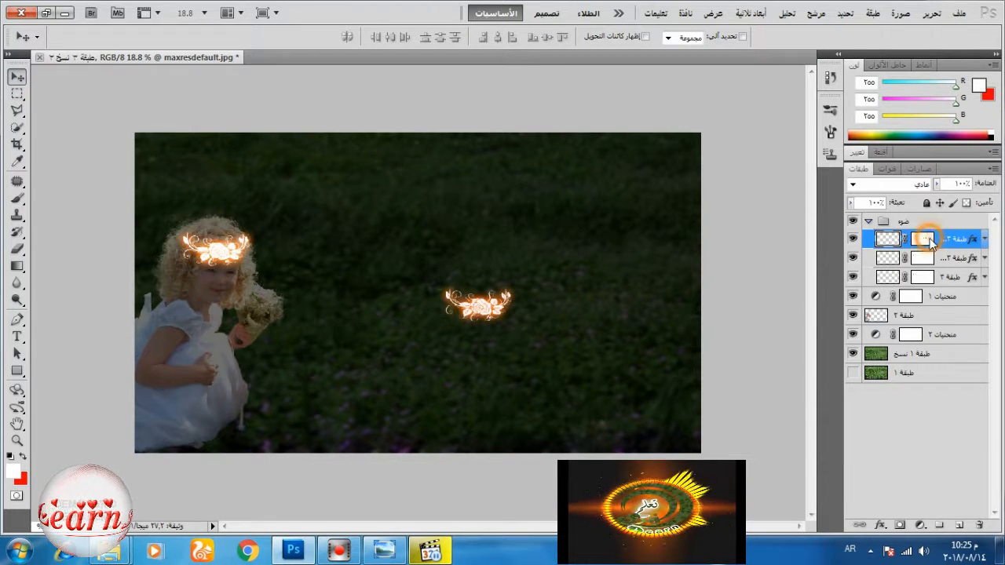
Delete the newest copy's layer mask, erase all its painted content while keeping its effects, and clear the selection
{"action": "right_click", "coordinate": [930, 241]}
{"action": "left_click", "coordinate": [903, 263]}
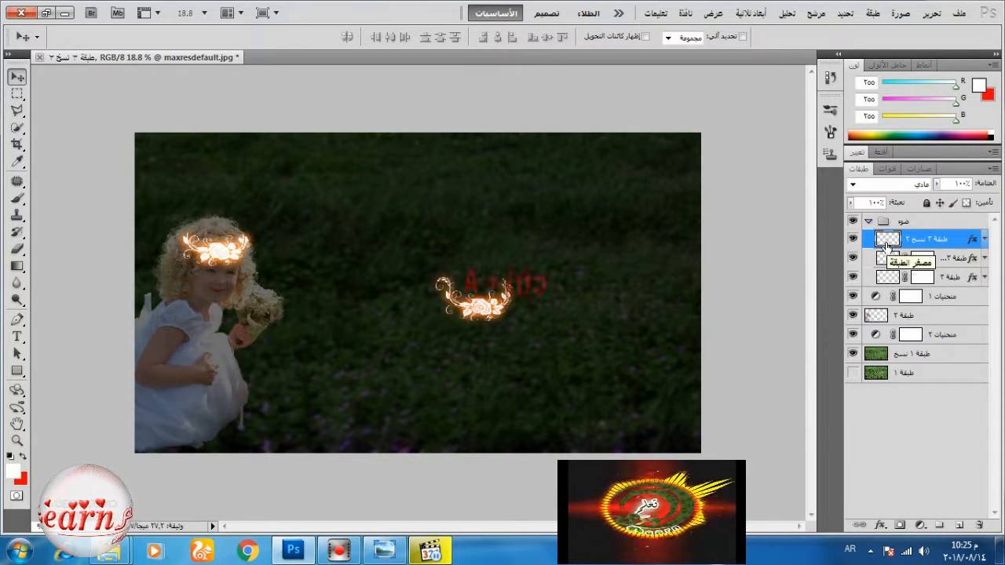
{"action": "key", "text": "ctrl+a"}
{"action": "key", "text": "Delete"}
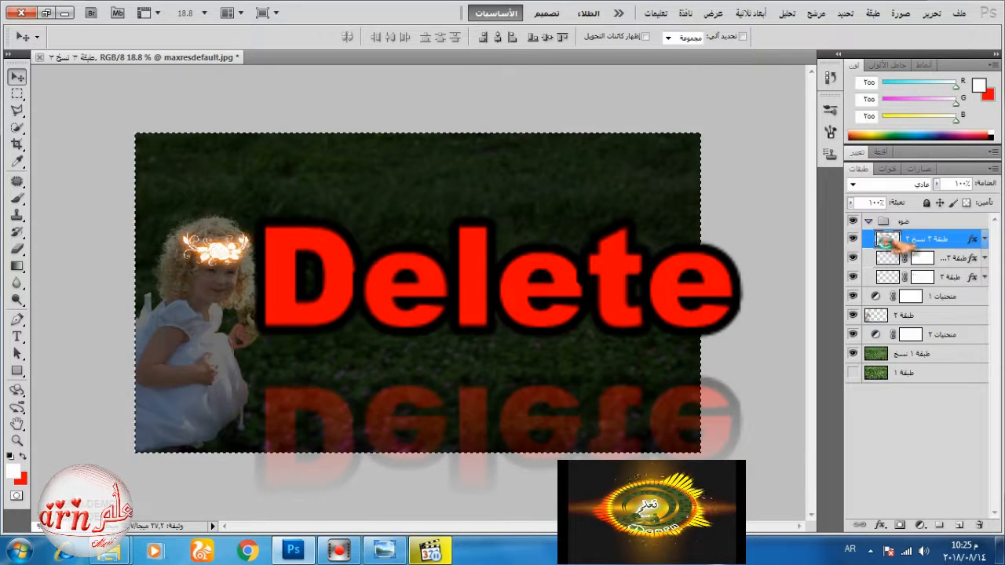
{"action": "key", "text": "ctrl+d"}
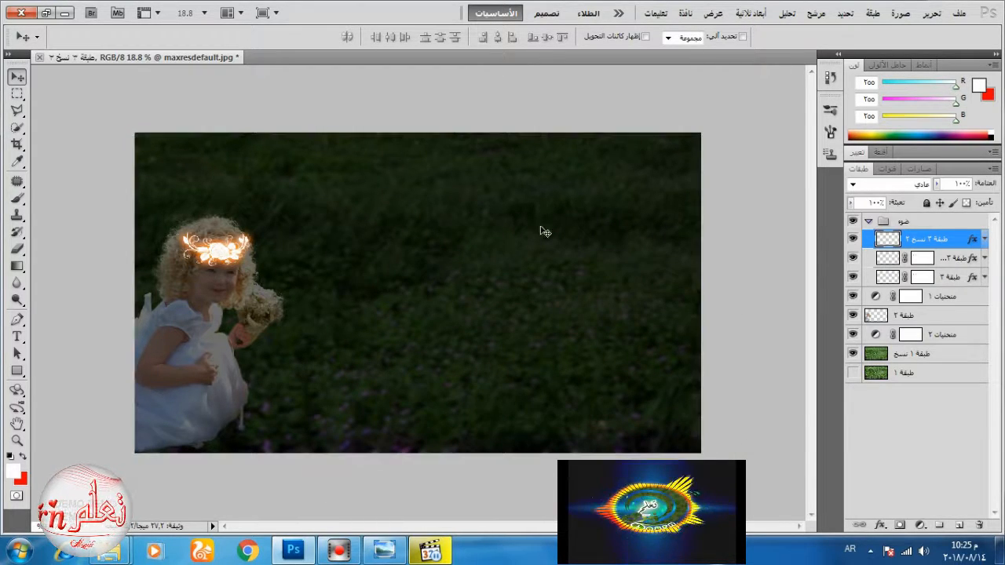
Duplicate the emptied effects layer twice and, on the lowest copy, paint a dot by the girl's hand with a hard white 36 px brush
{"action": "left_click_drag", "start_coordinate": [931, 244], "coordinate": [957, 525]}
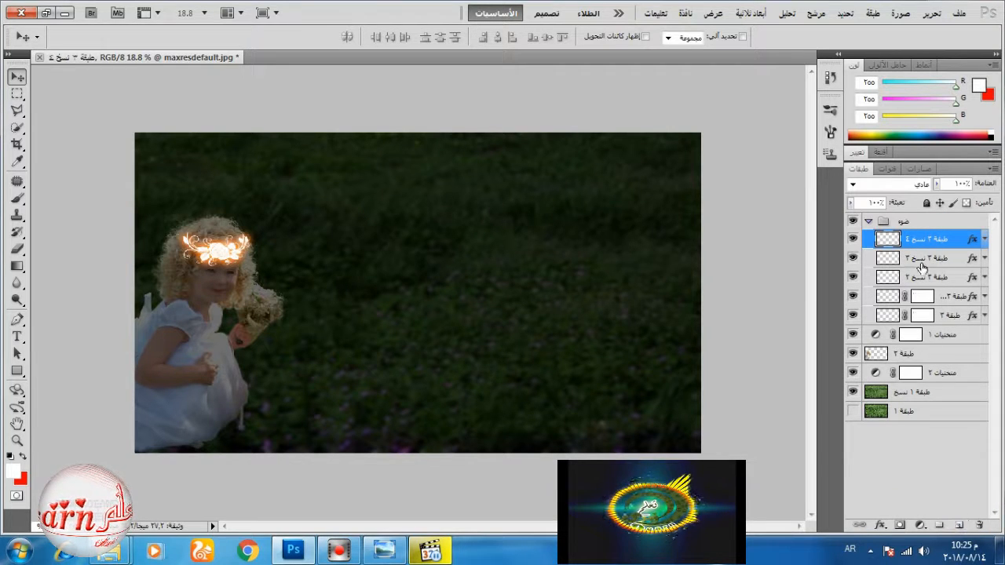
{"action": "left_click", "coordinate": [913, 277]}
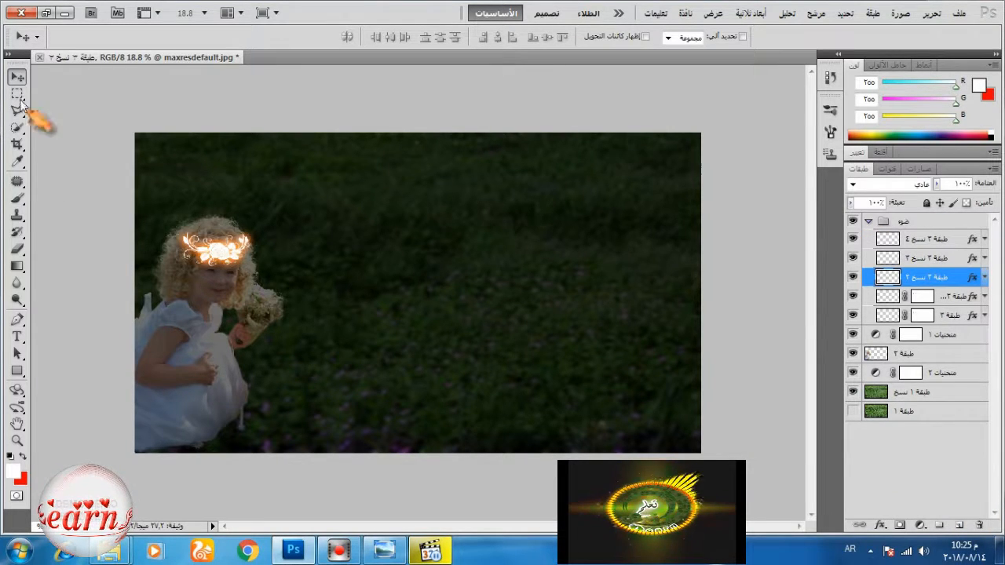
{"action": "left_click", "coordinate": [17, 198]}
{"action": "right_click", "coordinate": [531, 262]}
{"action": "left_click", "coordinate": [690, 347]}
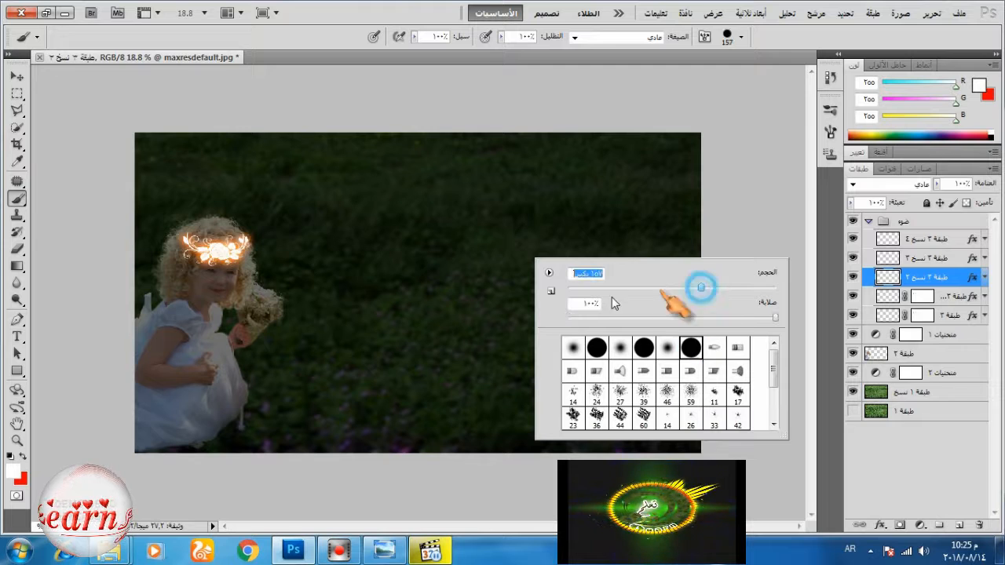
{"action": "left_click", "coordinate": [604, 288]}
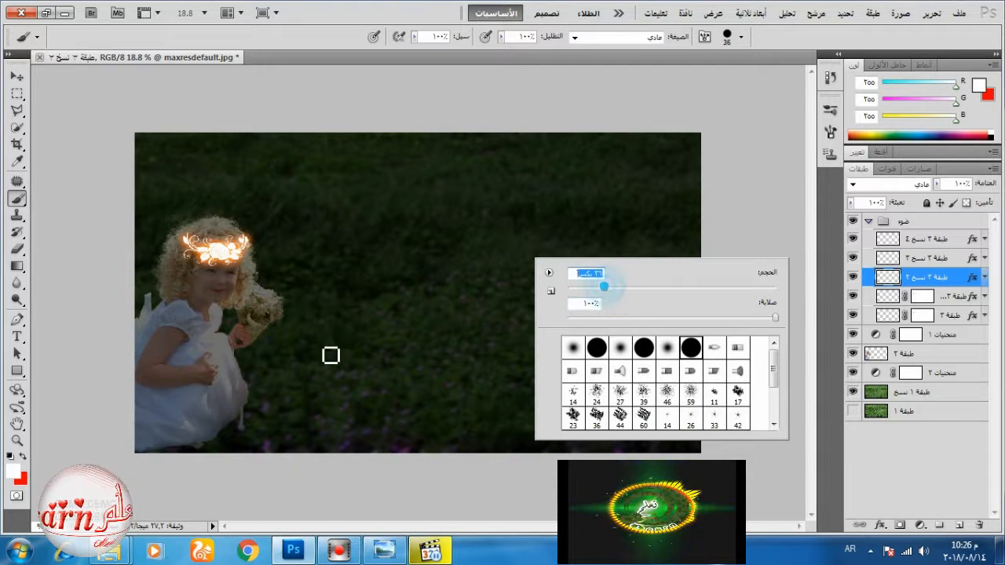
{"action": "left_click", "coordinate": [235, 379]}
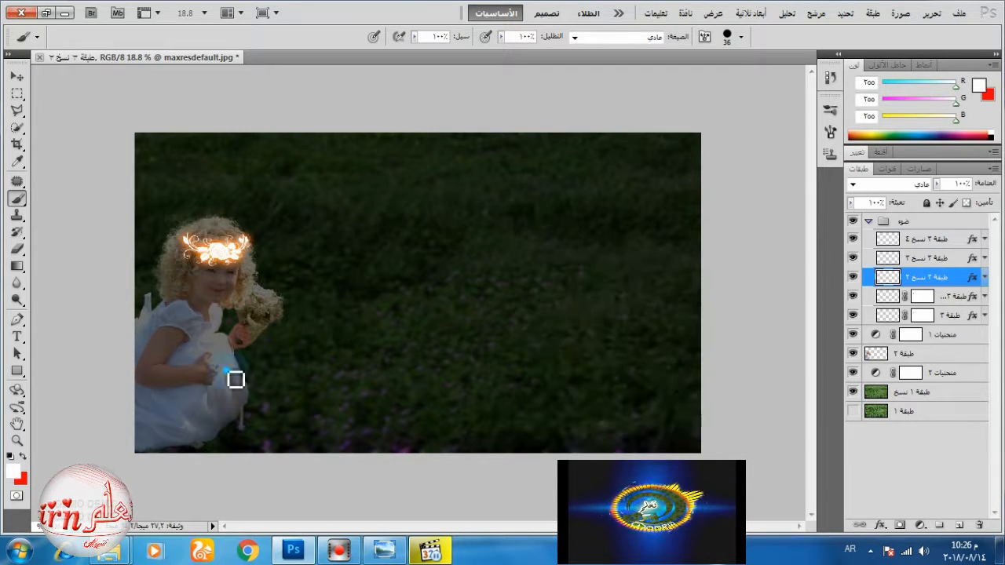
Paint four 75 px glowing dots scattered from the edge of the girl's dress up to the grass beside her bouquet
{"action": "right_click", "coordinate": [327, 368]}
{"action": "left_click_drag", "start_coordinate": [397, 377], "coordinate": [415, 377]}
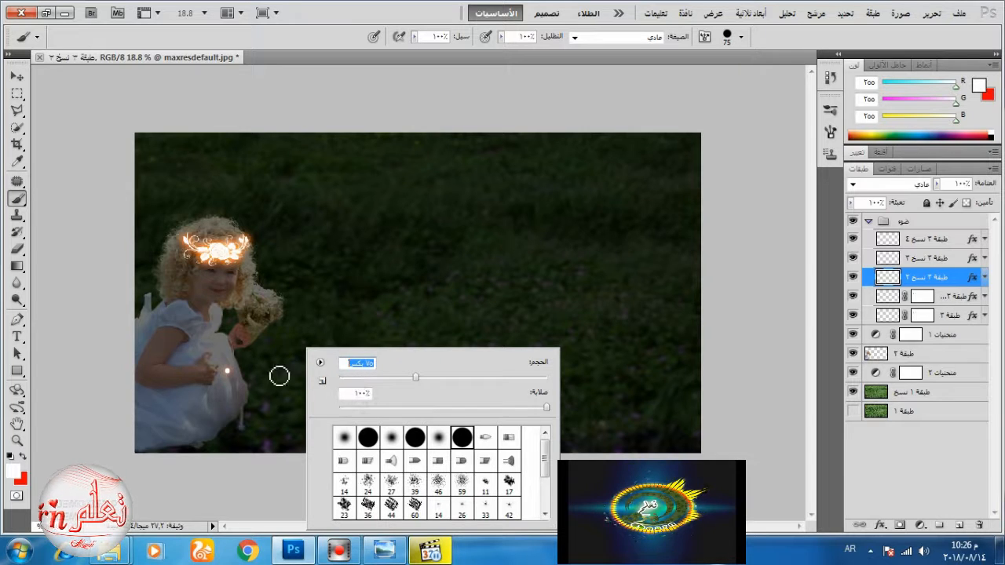
{"action": "left_click", "coordinate": [241, 376]}
{"action": "left_click", "coordinate": [258, 353]}
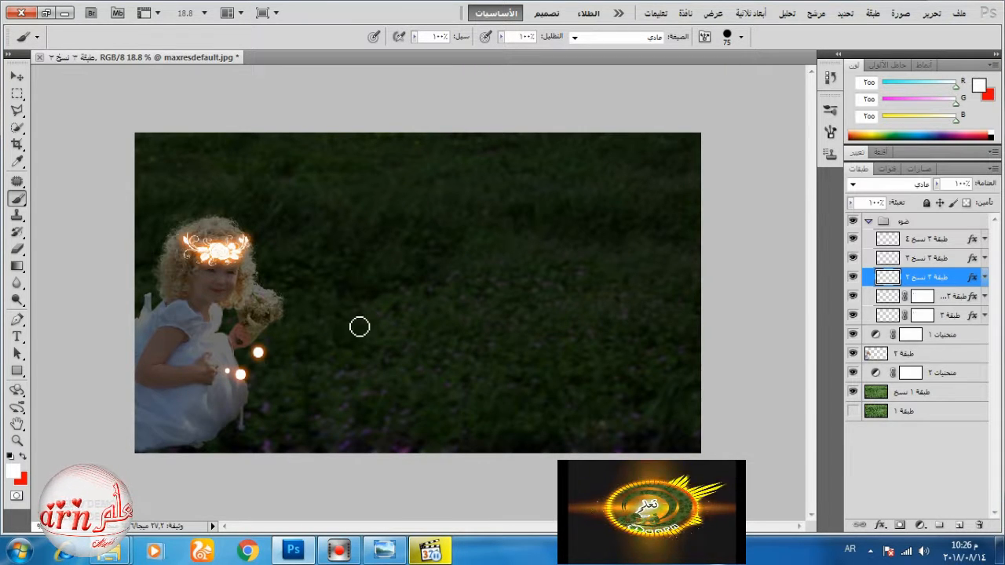
{"action": "left_click", "coordinate": [308, 317]}
Add a 29 px dot beside the girl's hand and a 44 px dot among the larger glowing dots
{"action": "right_click", "coordinate": [434, 314]}
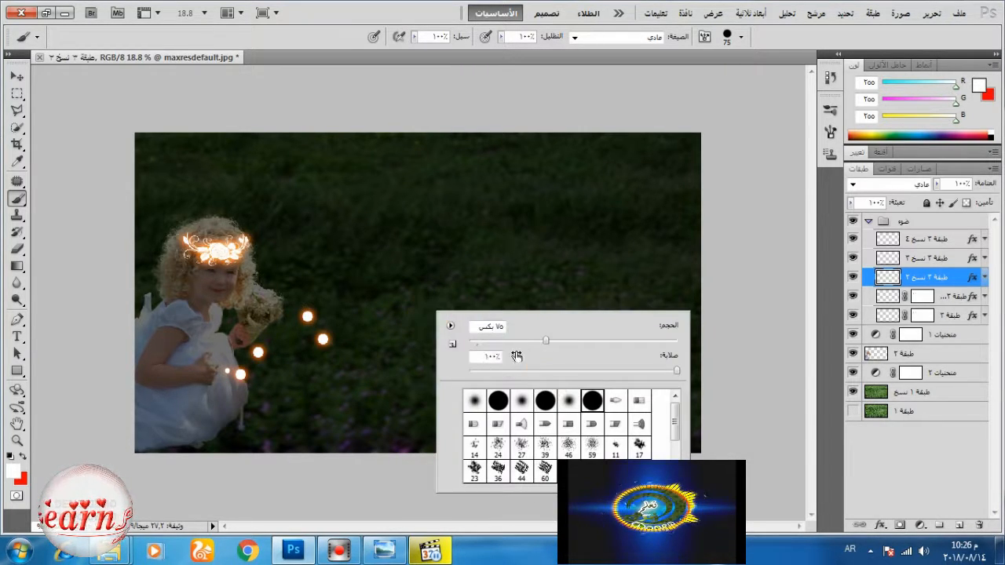
{"action": "left_click_drag", "start_coordinate": [525, 341], "coordinate": [498, 341]}
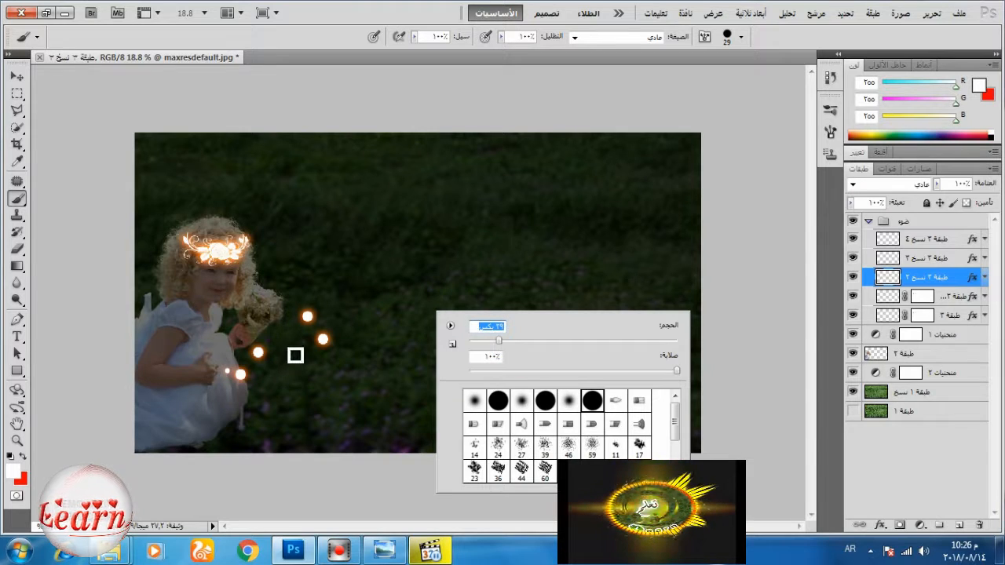
{"action": "left_click", "coordinate": [248, 368]}
{"action": "right_click", "coordinate": [395, 374]}
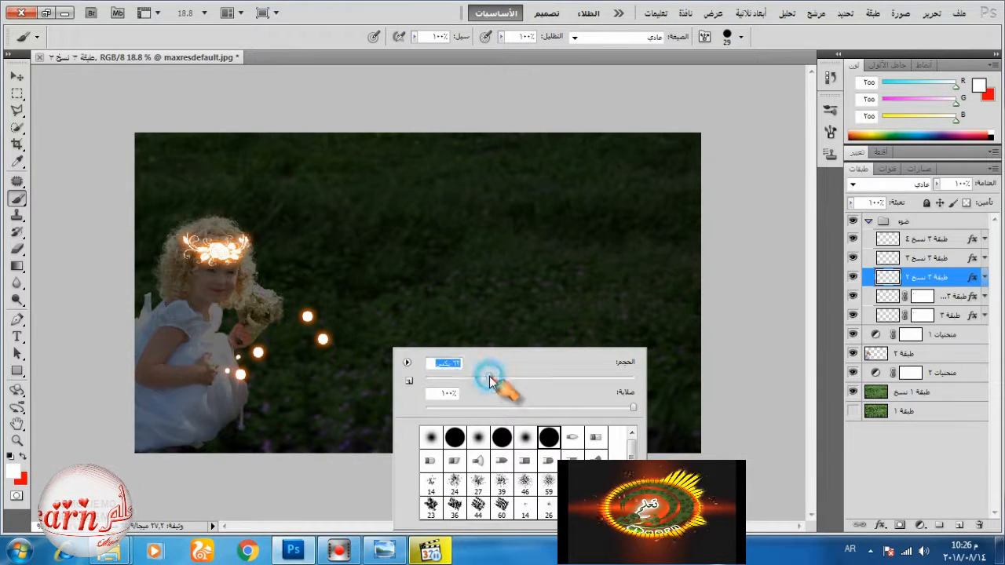
{"action": "mouse_move", "coordinate": [489, 382]}
{"action": "left_mouse_down"}
{"action": "mouse_move", "coordinate": [503, 384]}
{"action": "mouse_move", "coordinate": [463, 377]}
{"action": "left_mouse_up"}
{"action": "left_click", "coordinate": [471, 378]}
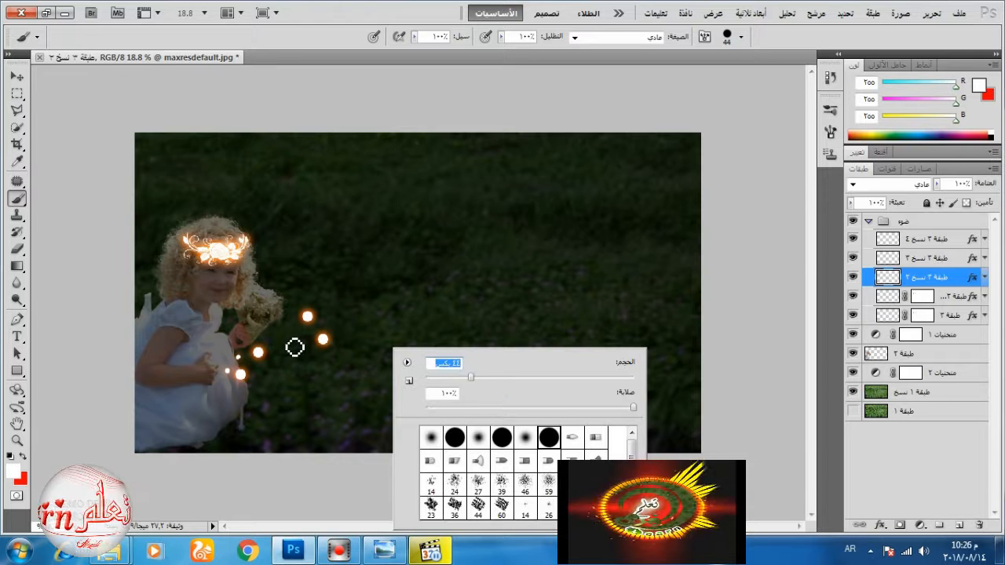
{"action": "left_click", "coordinate": [286, 340]}
Set the brush to 99 px and paint two overlapping dots on the grass just beside the dress
{"action": "right_click", "coordinate": [298, 383]}
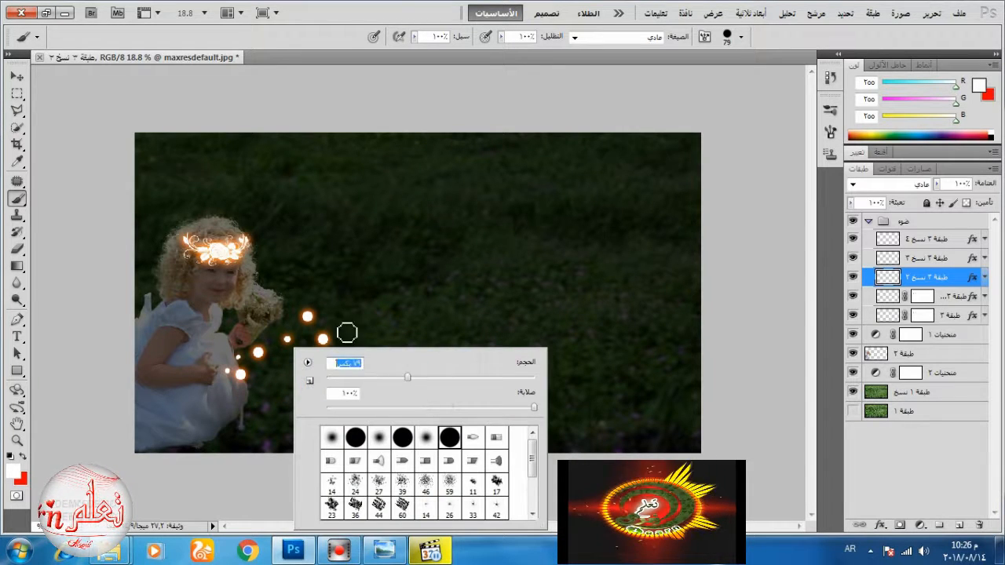
{"action": "left_click", "coordinate": [428, 377]}
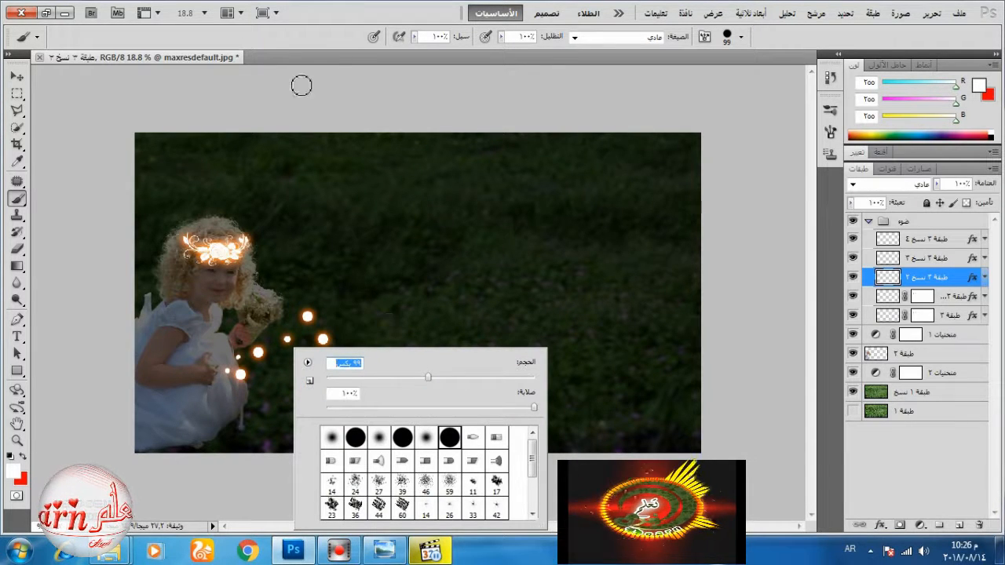
{"action": "left_click", "coordinate": [322, 11]}
{"action": "left_click", "coordinate": [282, 370]}
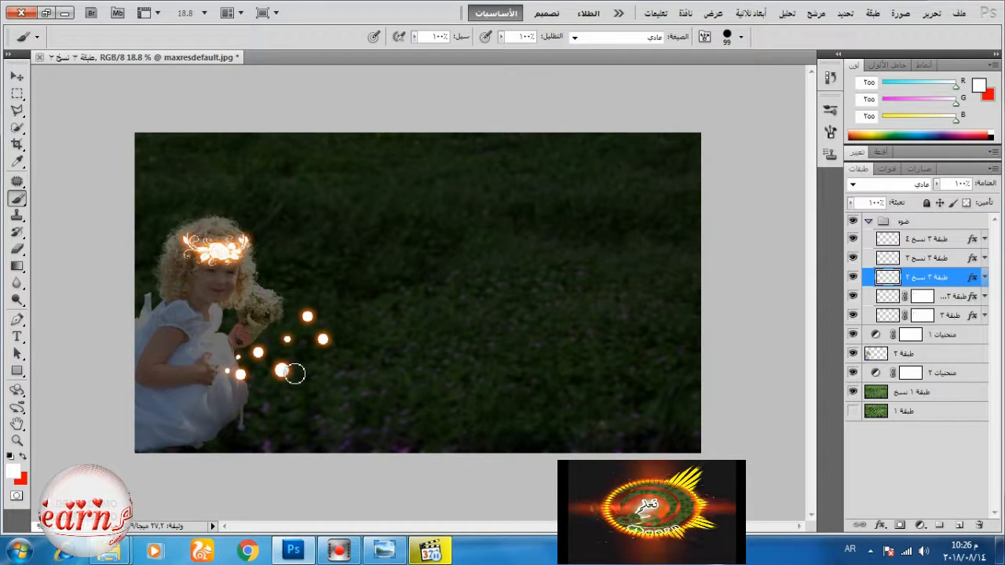
{"action": "left_click", "coordinate": [288, 375]}
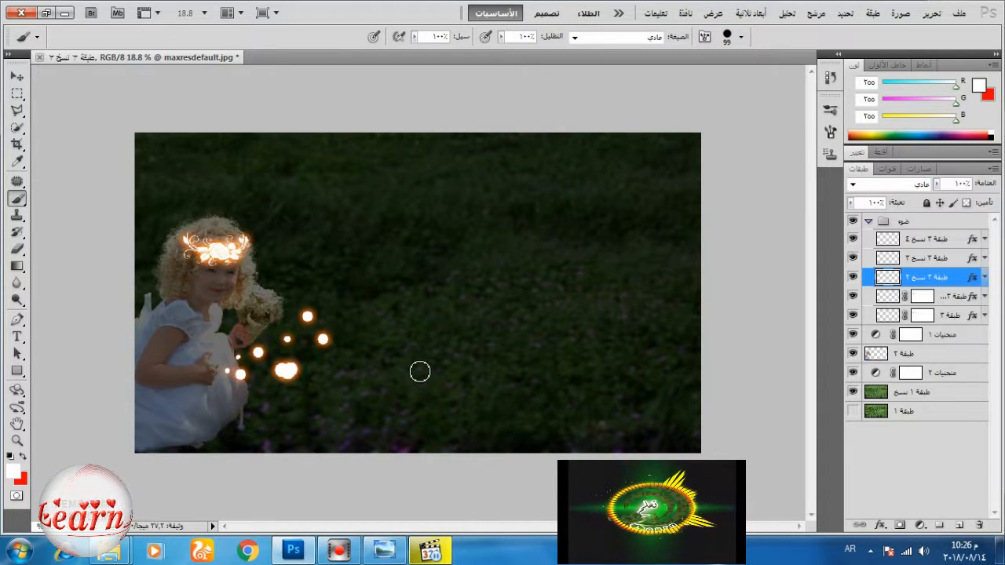
Set the brush to 161 px and paint two overlapping dots on the grass above the existing trail
{"action": "right_click", "coordinate": [403, 286]}
{"action": "mouse_move", "coordinate": [556, 314]}
{"action": "left_mouse_down"}
{"action": "mouse_move", "coordinate": [510, 313]}
{"action": "mouse_move", "coordinate": [573, 312]}
{"action": "left_mouse_up"}
{"action": "left_click", "coordinate": [342, 305]}
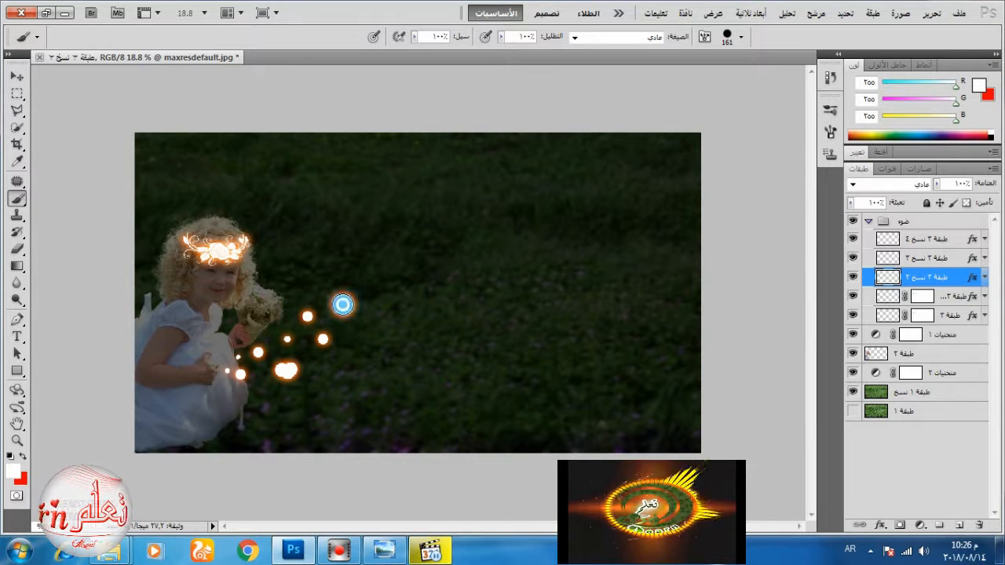
{"action": "left_click", "coordinate": [346, 306]}
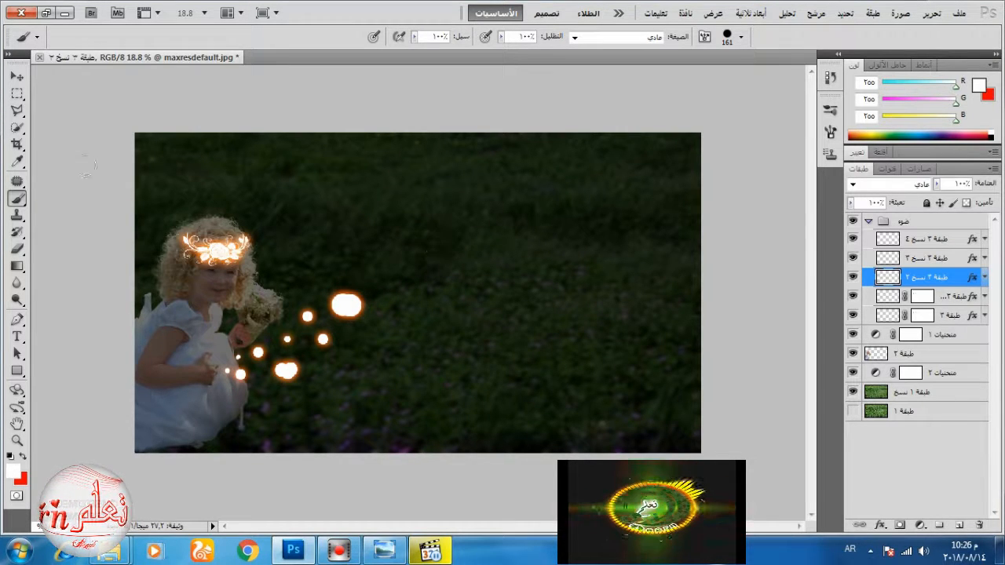
Select the 161 px blob with a rectangular marquee, enlarge it with Free Transform, and clear the selection
{"action": "left_click", "coordinate": [18, 94]}
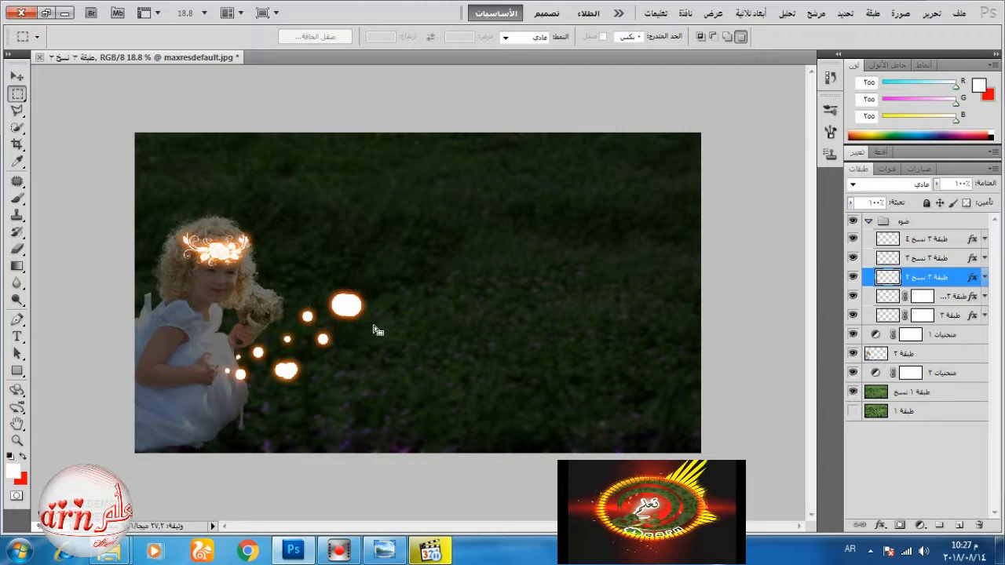
{"action": "left_click_drag", "start_coordinate": [321, 287], "coordinate": [387, 323]}
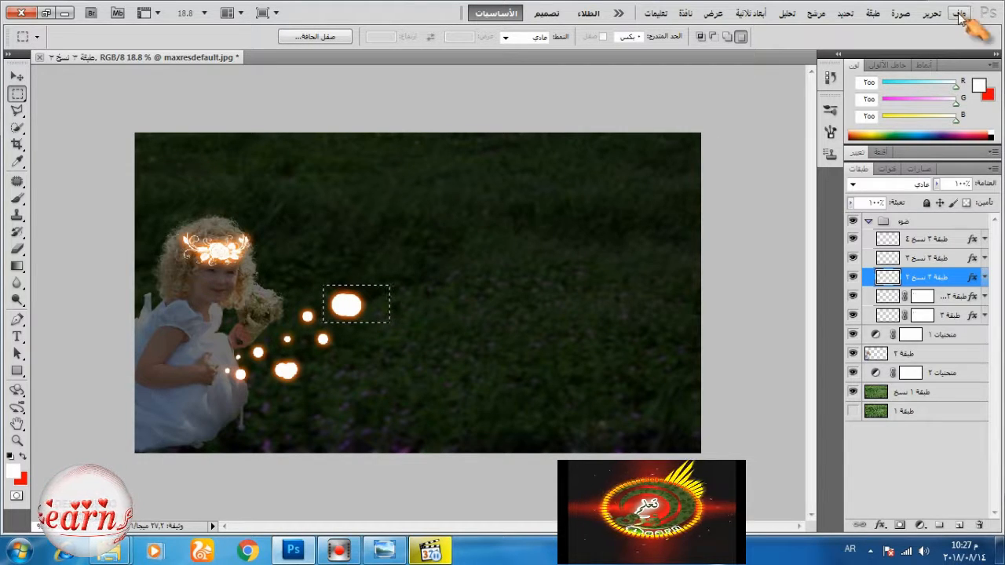
{"action": "left_click", "coordinate": [931, 13]}
{"action": "left_click", "coordinate": [753, 283]}
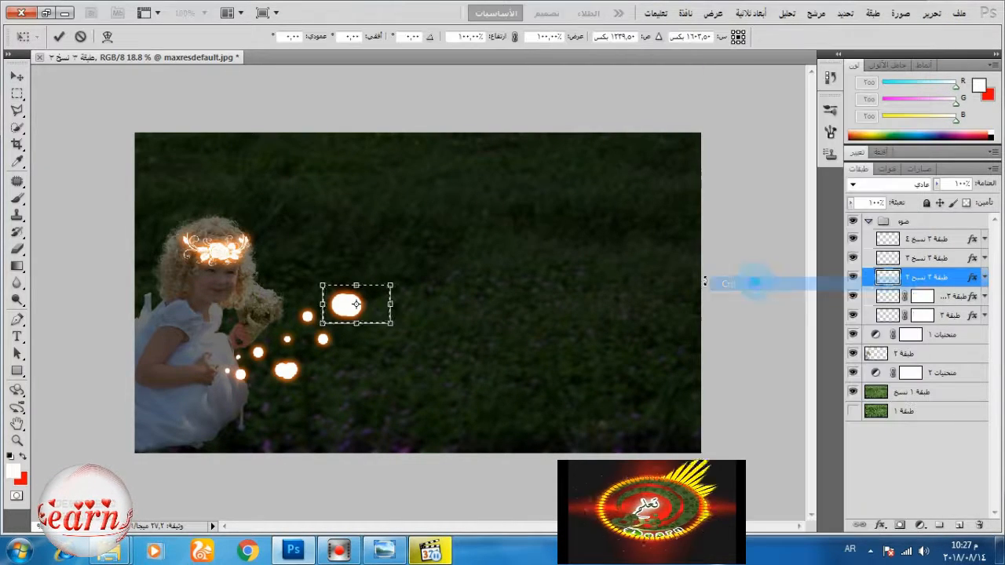
{"action": "left_click_drag", "start_coordinate": [389, 304], "coordinate": [412, 307]}
{"action": "left_click", "coordinate": [59, 36]}
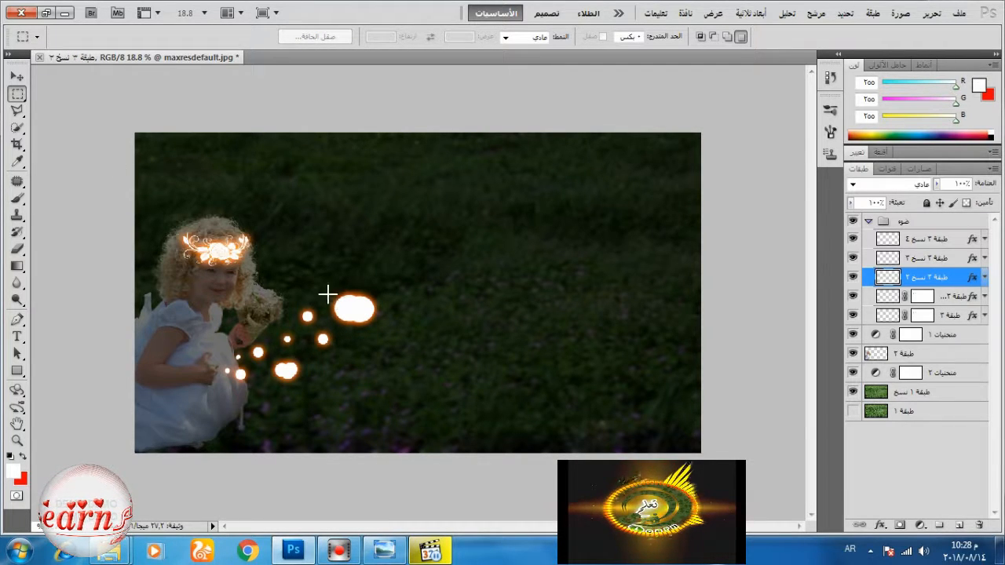
Paint a single 267 px glowing circle on the grass above the enlarged blob
{"action": "left_click", "coordinate": [18, 198]}
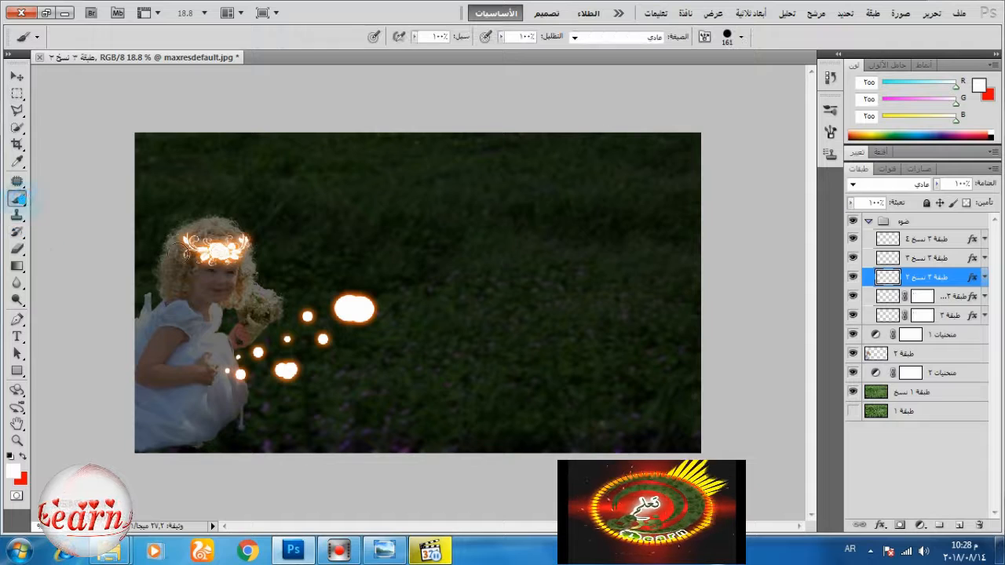
{"action": "right_click", "coordinate": [558, 221]}
{"action": "left_click_drag", "start_coordinate": [755, 253], "coordinate": [763, 253]}
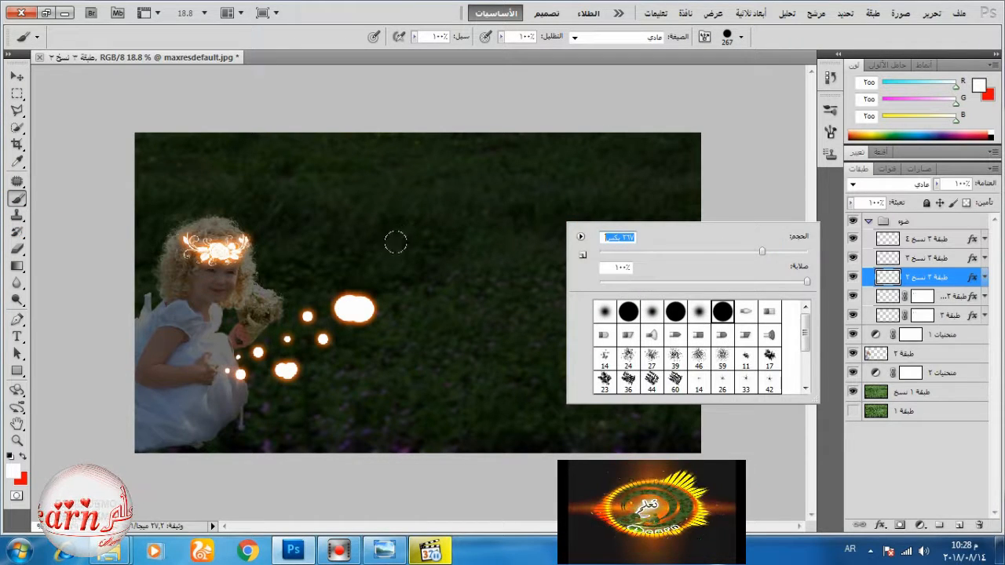
{"action": "left_click", "coordinate": [395, 242]}
Select the 267 px circle with an elliptical marquee, then stretch it vertically and rotate it clockwise into a tilted oval
{"action": "left_click", "coordinate": [19, 92]}
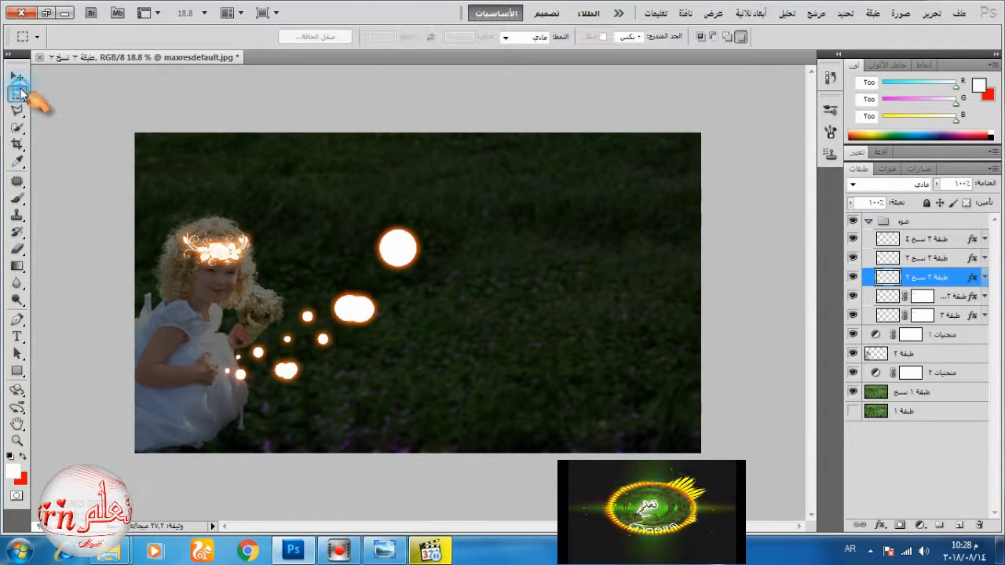
{"action": "right_click", "coordinate": [17, 94]}
{"action": "left_click", "coordinate": [79, 105]}
{"action": "left_click", "coordinate": [340, 210]}
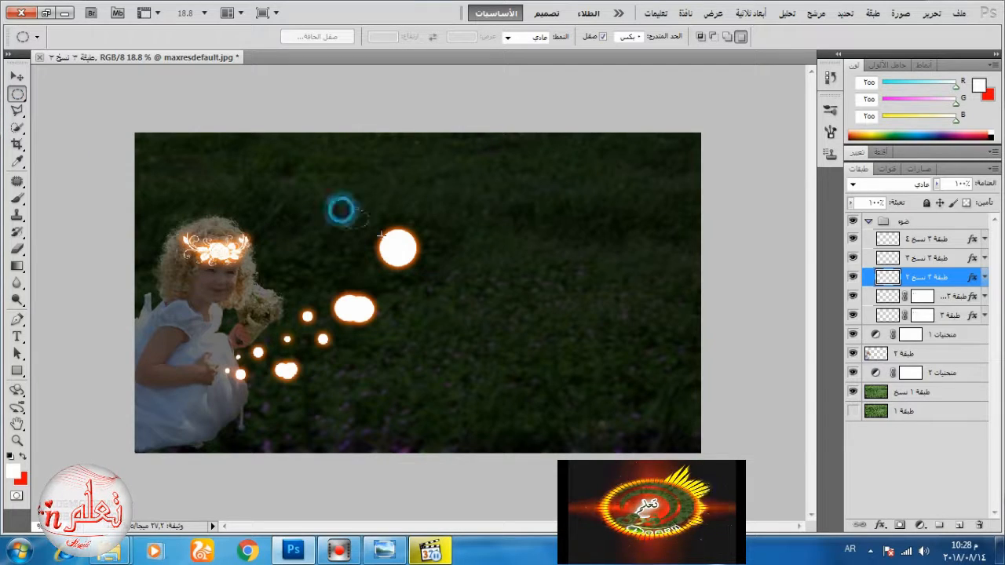
{"action": "left_click_drag", "start_coordinate": [340, 210], "coordinate": [444, 280]}
{"action": "left_click", "coordinate": [931, 13]}
{"action": "left_click", "coordinate": [785, 285]}
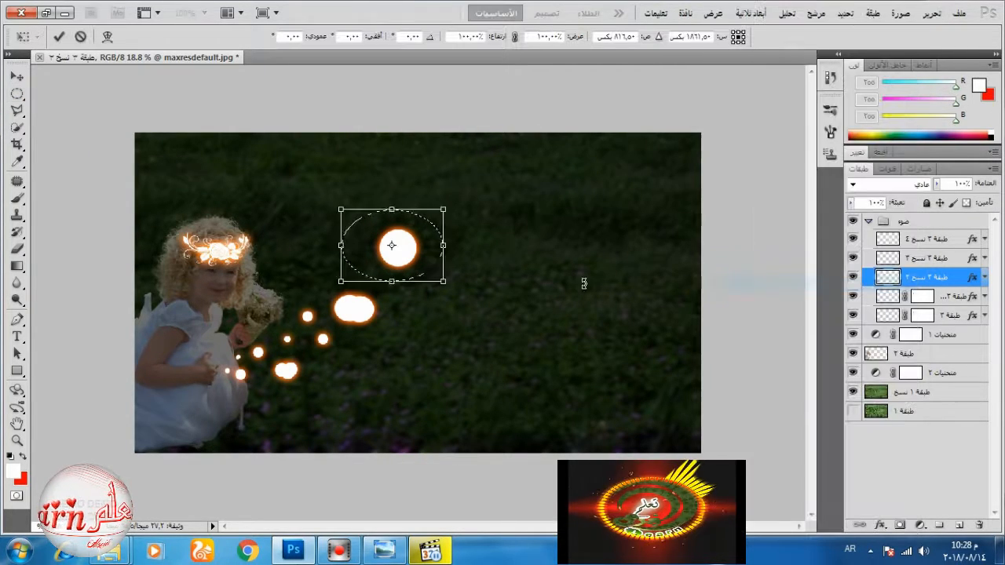
{"action": "left_click_drag", "start_coordinate": [392, 210], "coordinate": [392, 169]}
{"action": "left_click_drag", "start_coordinate": [478, 265], "coordinate": [473, 295]}
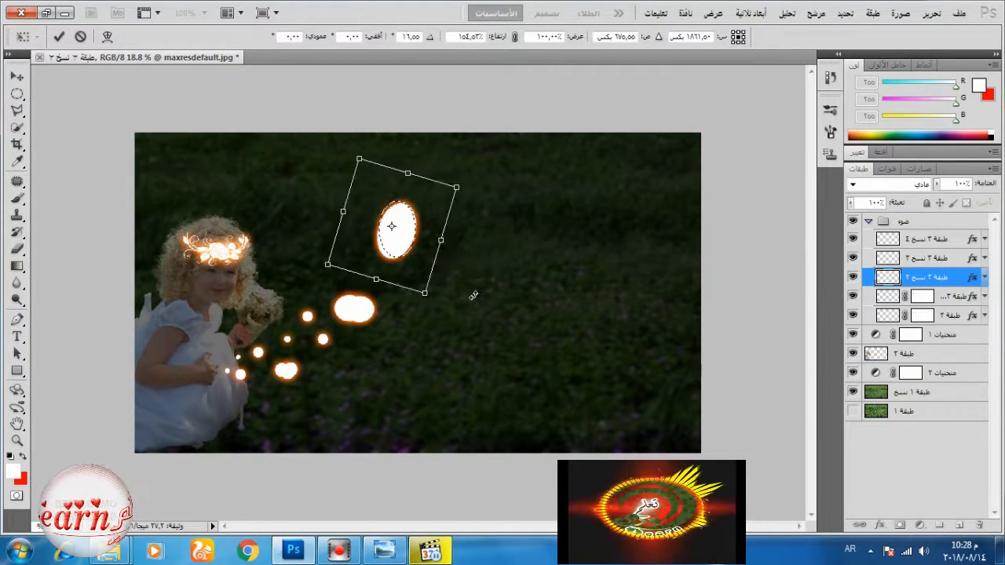
{"action": "left_click", "coordinate": [58, 37]}
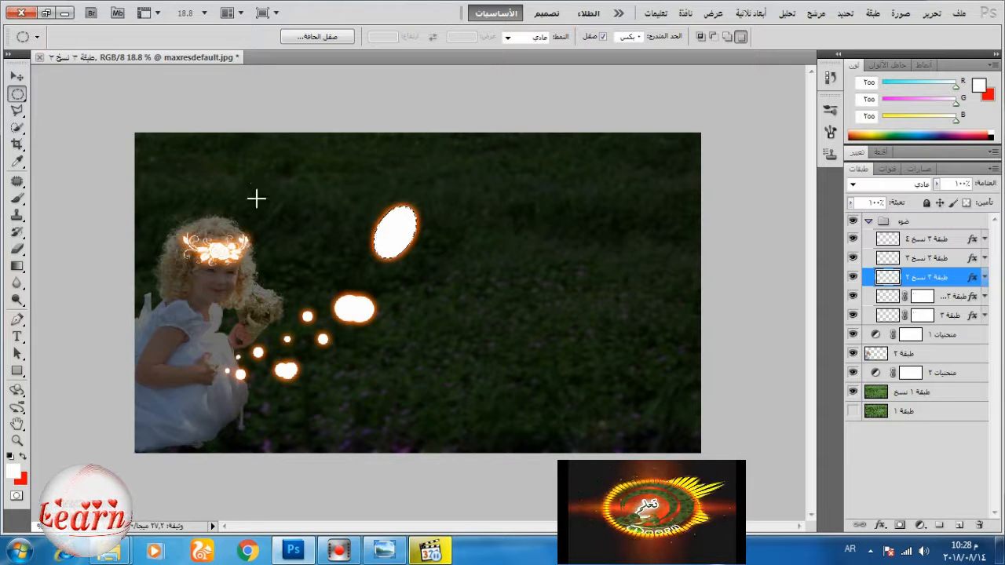
Clear the selection and paint a 430 px glowing circle on the grass below the tilted oval
{"action": "left_click", "coordinate": [18, 197]}
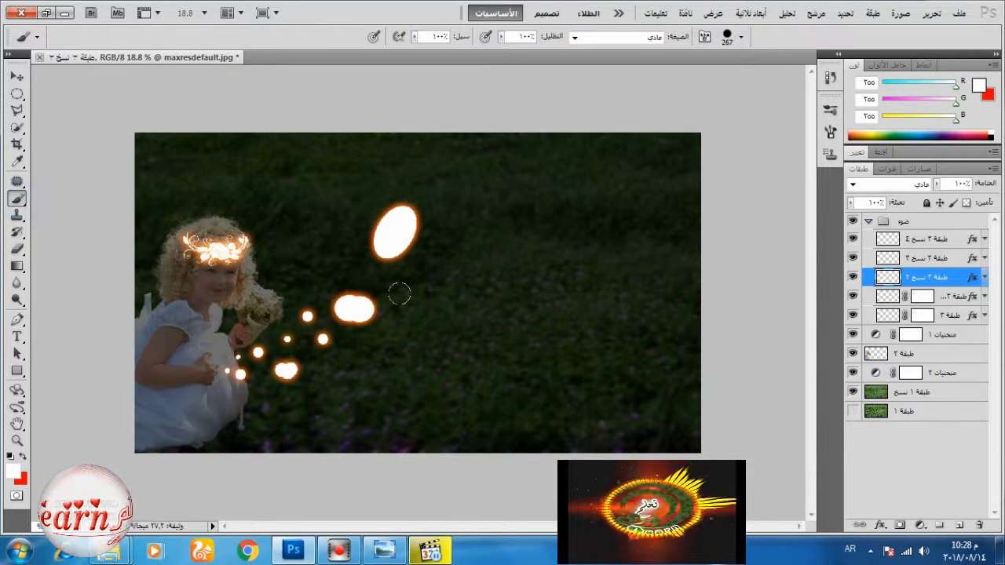
{"action": "right_click", "coordinate": [443, 270]}
{"action": "left_click_drag", "start_coordinate": [644, 315], "coordinate": [680, 316]}
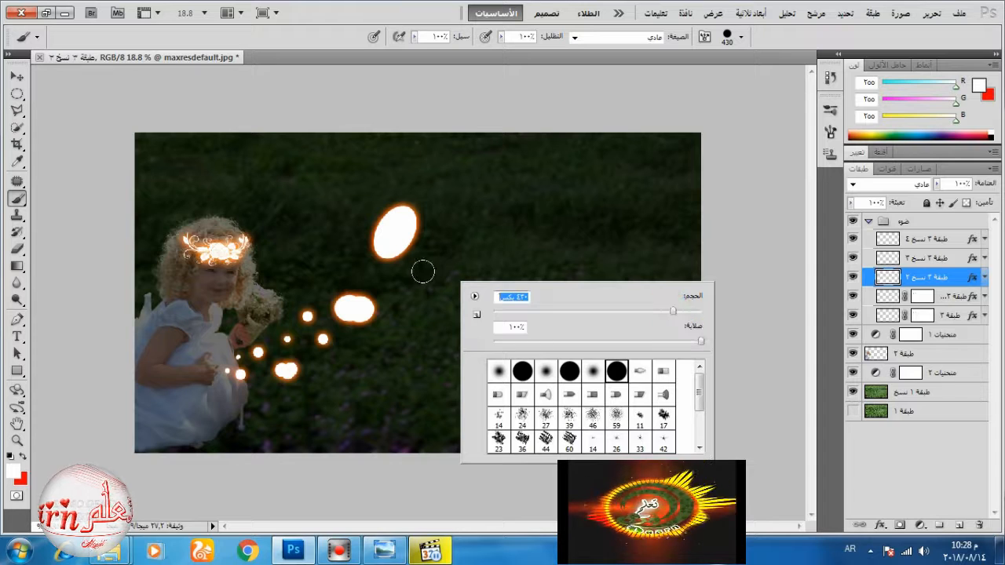
{"action": "left_click", "coordinate": [441, 290]}
Select the 430 px circle with the elliptical marquee and use Free Transform to stretch and tilt it into a wide oval
{"action": "left_click", "coordinate": [17, 94]}
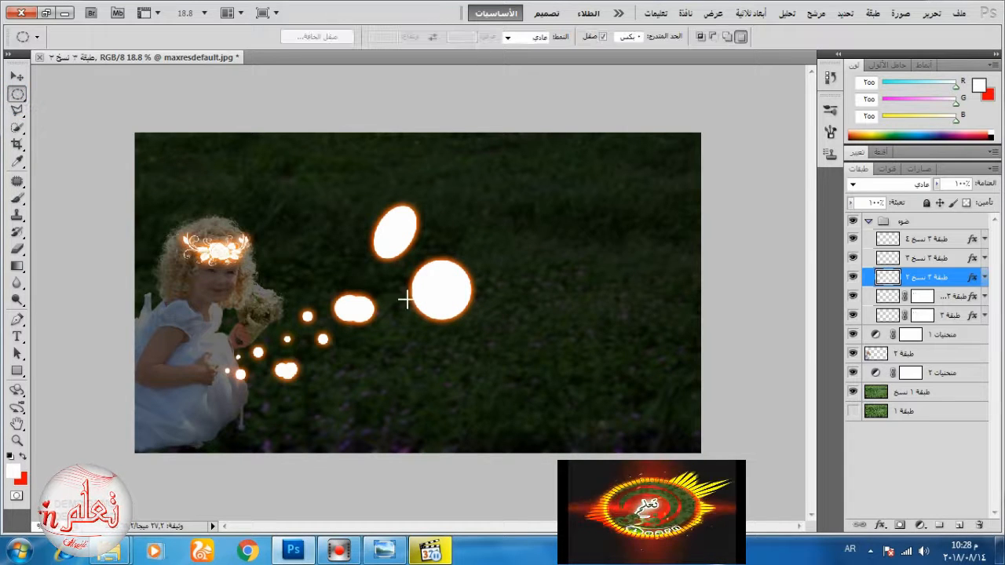
{"action": "left_click_drag", "start_coordinate": [483, 346], "coordinate": [468, 402]}
{"action": "key", "text": "ctrl+t"}
{"action": "left_click_drag", "start_coordinate": [568, 392], "coordinate": [496, 346]}
{"action": "left_click_drag", "start_coordinate": [576, 354], "coordinate": [581, 309]}
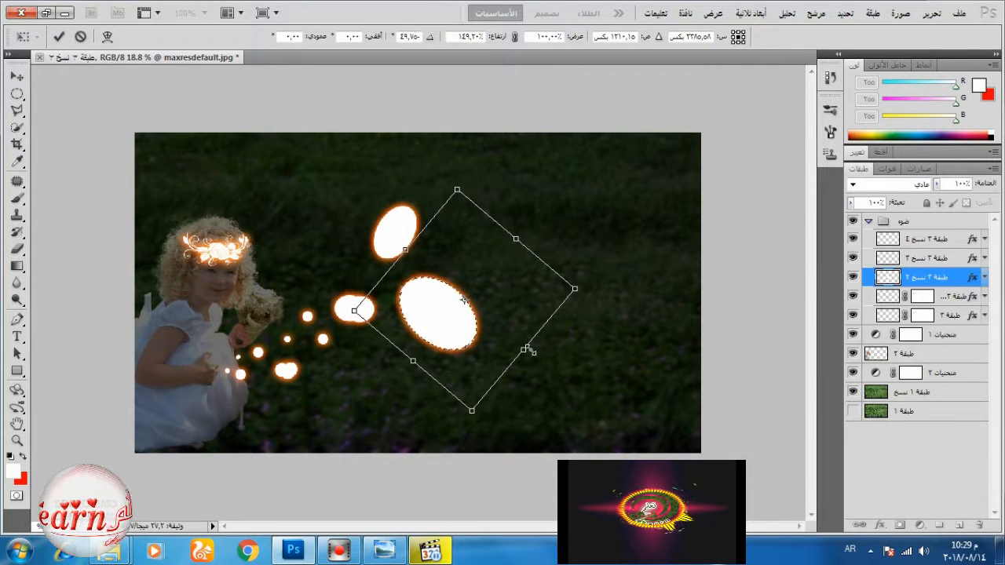
{"action": "left_click_drag", "start_coordinate": [525, 349], "coordinate": [500, 329]}
{"action": "left_click", "coordinate": [58, 37]}
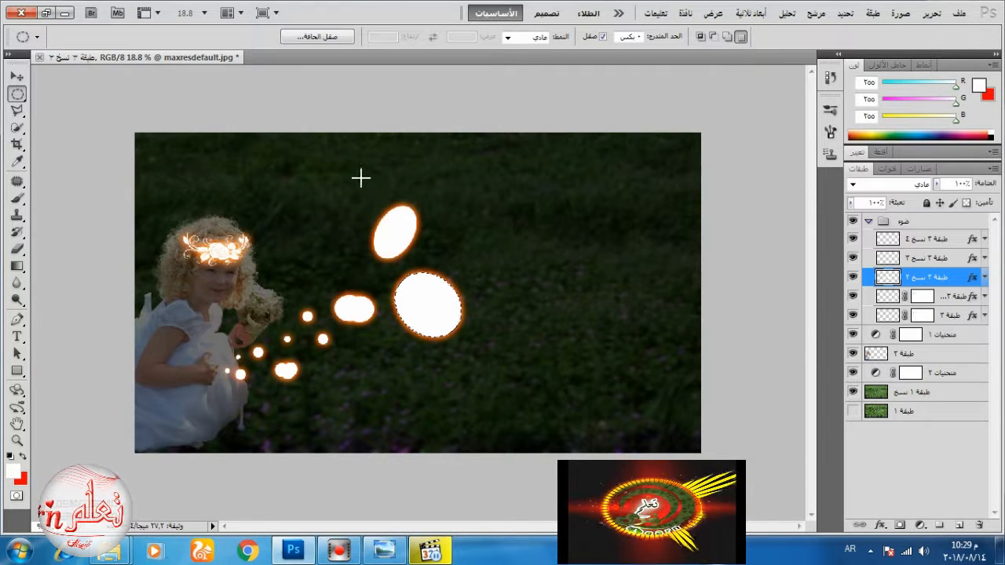
Clear the selection and paint another 430 px glowing circle above the large oval, beside the upper tilted one
{"action": "left_click", "coordinate": [18, 201]}
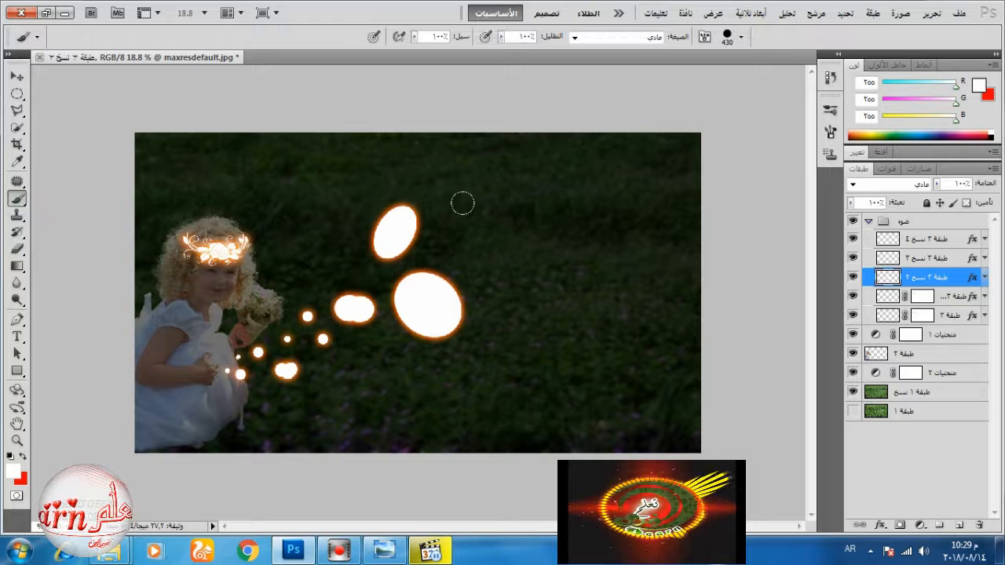
{"action": "left_click", "coordinate": [468, 229]}
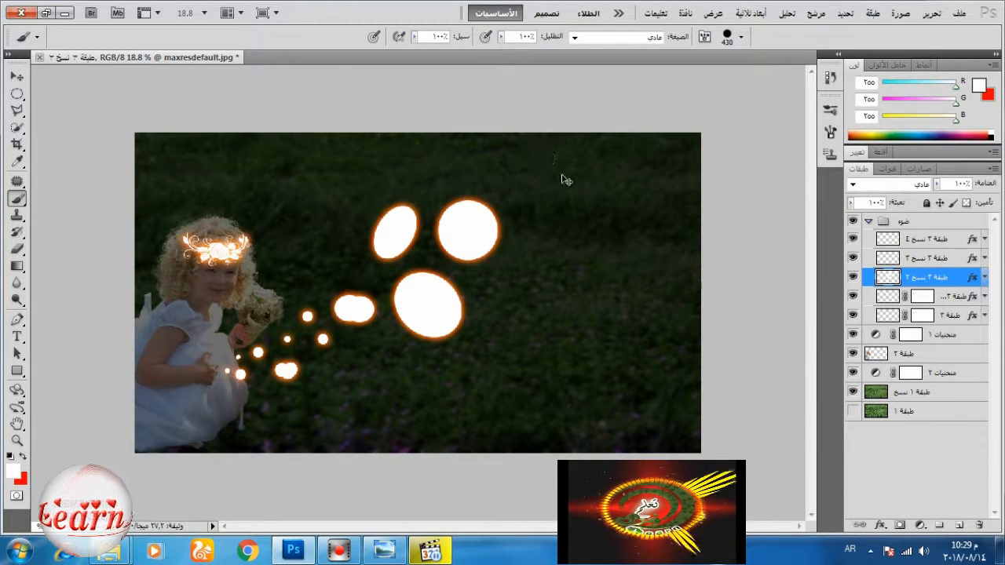
Select the upper 430 px circle with the elliptical marquee, narrow it to about 59% width with Free Transform, and clear the selection
{"action": "left_click", "coordinate": [17, 93]}
{"action": "left_click_drag", "start_coordinate": [421, 186], "coordinate": [471, 274]}
{"action": "key", "text": "ctrl+t"}
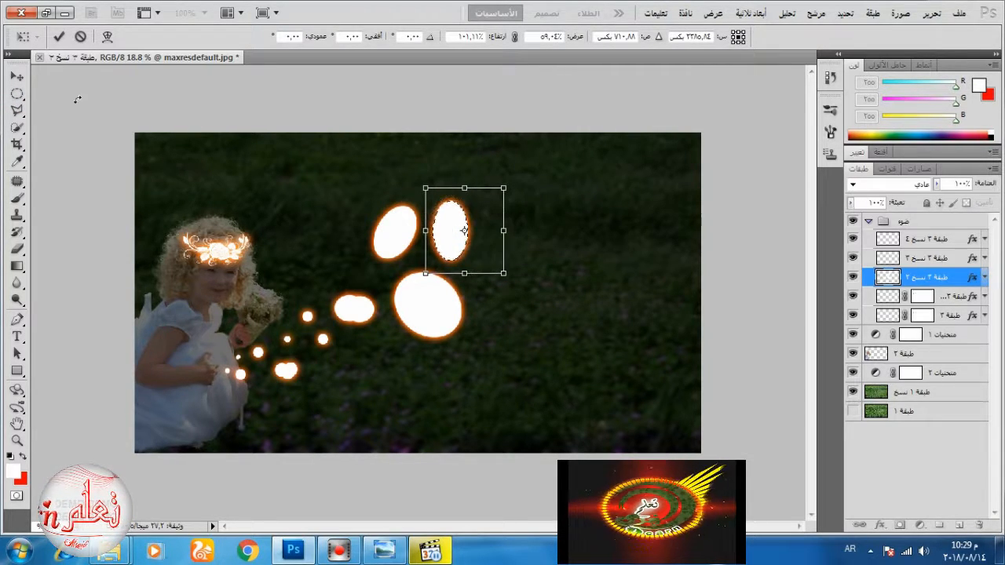
{"action": "left_click", "coordinate": [60, 37]}
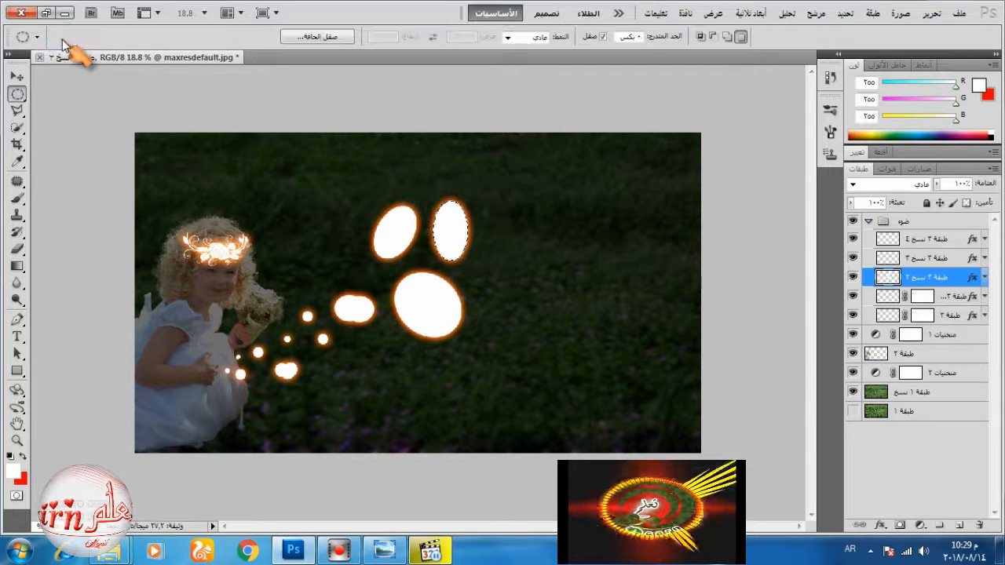
{"action": "left_click", "coordinate": [532, 213]}
Paint a 430 px glowing circle beside the upright oval, plus 170 px circles diagonally above and below it
{"action": "left_click", "coordinate": [17, 198]}
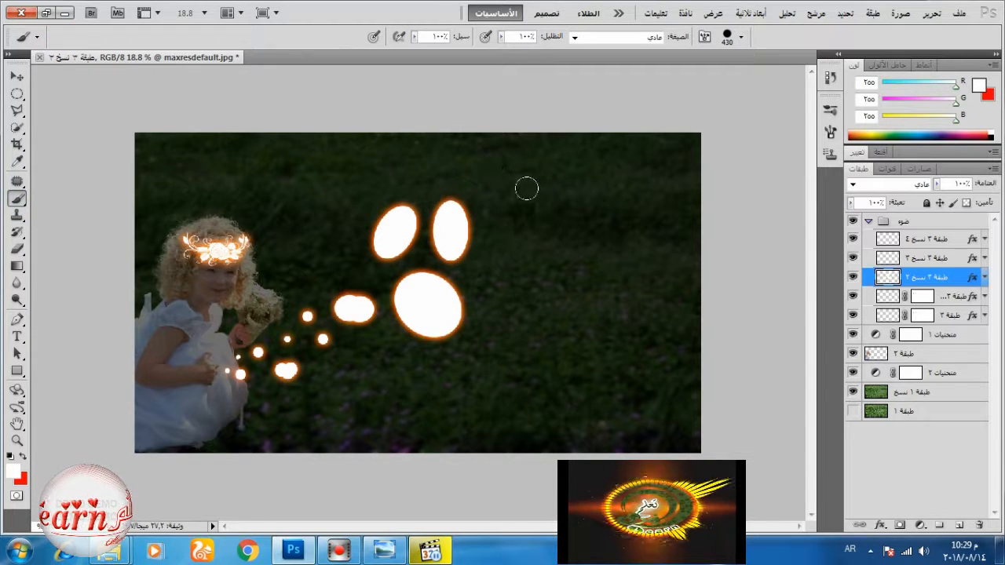
{"action": "left_click", "coordinate": [527, 232]}
{"action": "right_click", "coordinate": [604, 169]}
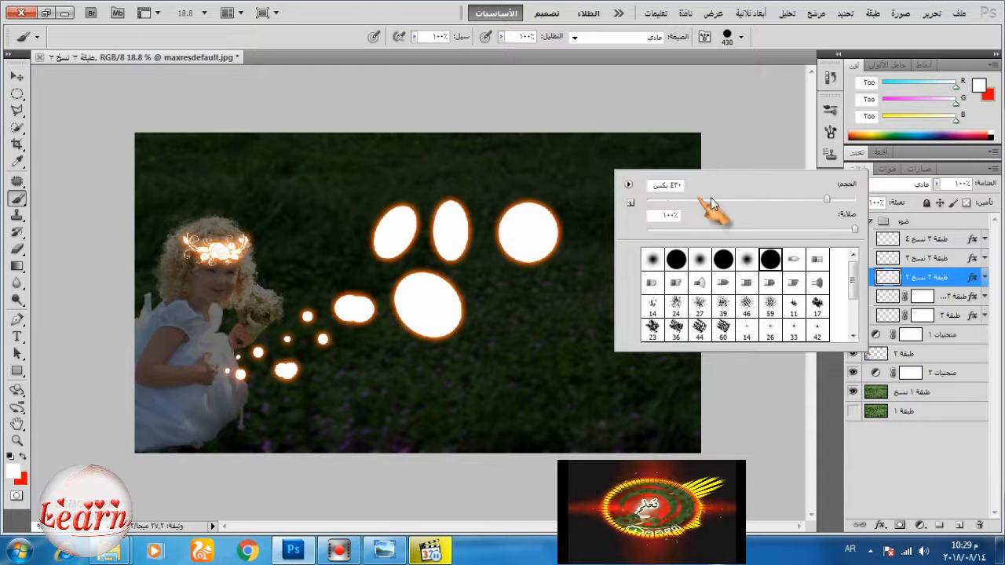
{"action": "key", "text": "Return"}
{"action": "left_click", "coordinate": [571, 166]}
{"action": "left_click", "coordinate": [480, 280]}
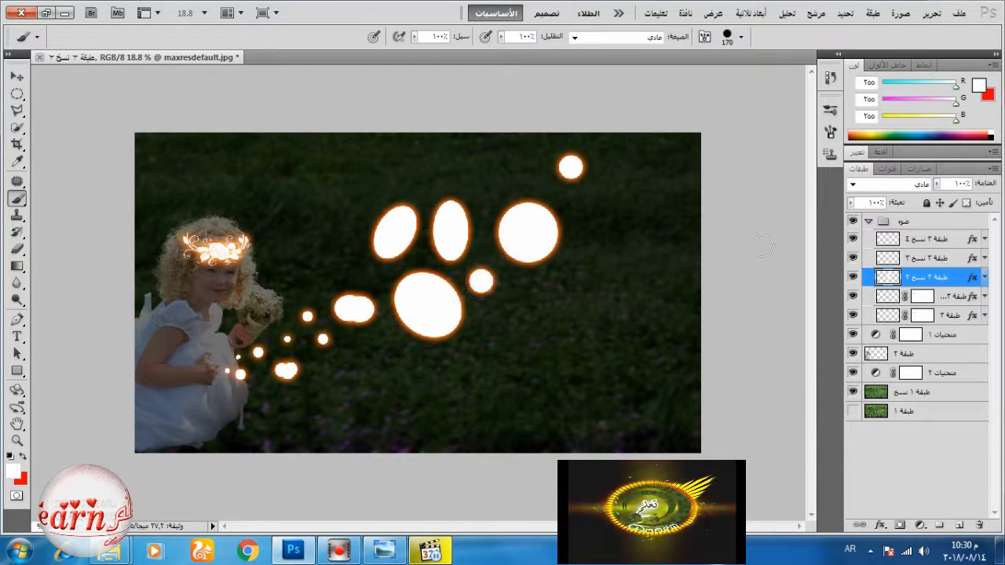
Paint a 345 px glowing circle at the far upper end of the trail
{"action": "right_click", "coordinate": [715, 265]}
{"action": "right_click", "coordinate": [638, 159]}
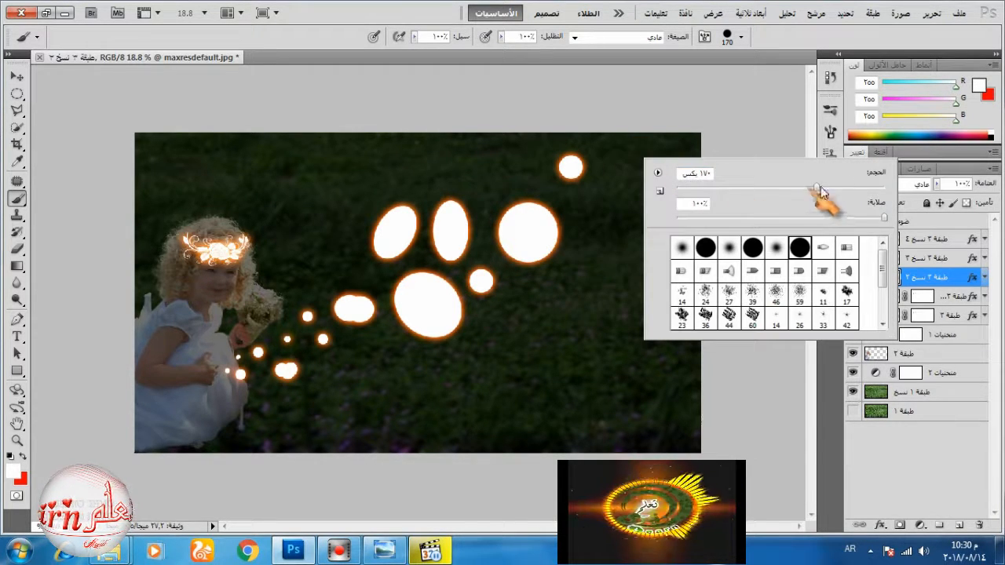
{"action": "left_click_drag", "start_coordinate": [815, 186], "coordinate": [847, 185]}
{"action": "left_click", "coordinate": [622, 202]}
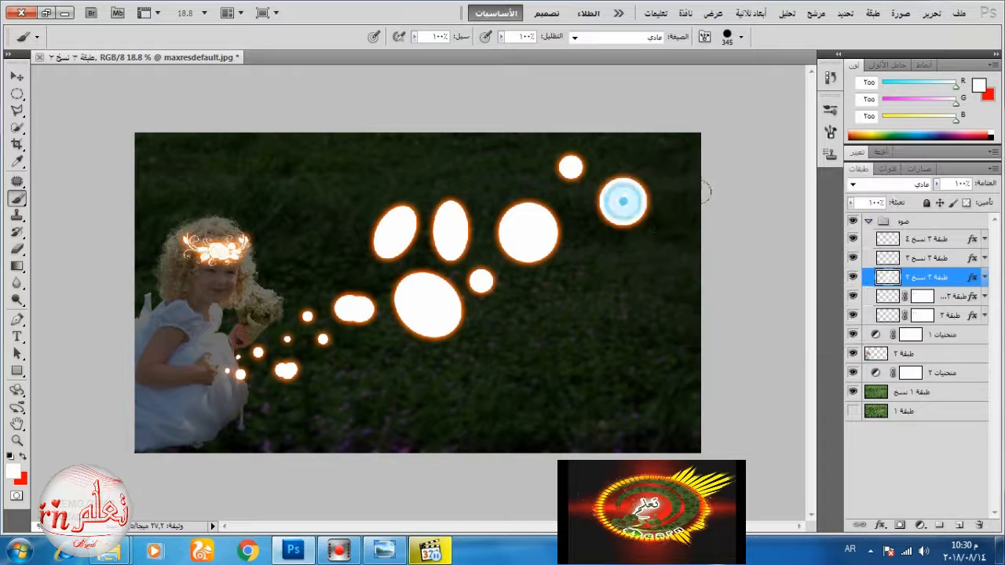
Scatter 63 px glowing dots between the large circles along the trail and near the girl's hand and dress
{"action": "right_click", "coordinate": [453, 372]}
{"action": "left_click", "coordinate": [559, 377]}
{"action": "left_click", "coordinate": [371, 345]}
{"action": "left_click", "coordinate": [380, 279]}
{"action": "left_click", "coordinate": [487, 200]}
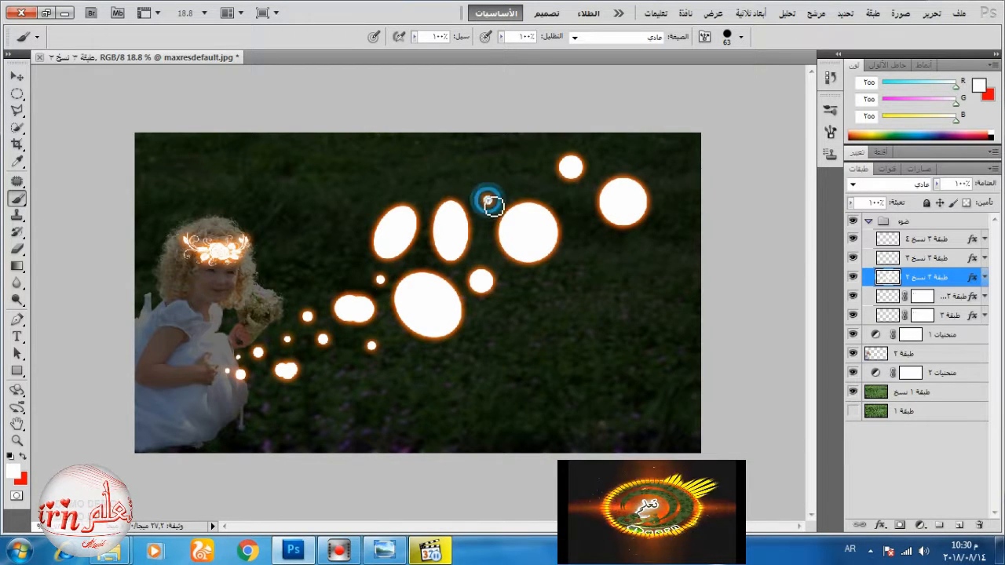
{"action": "left_click", "coordinate": [577, 242]}
{"action": "left_click", "coordinate": [573, 202]}
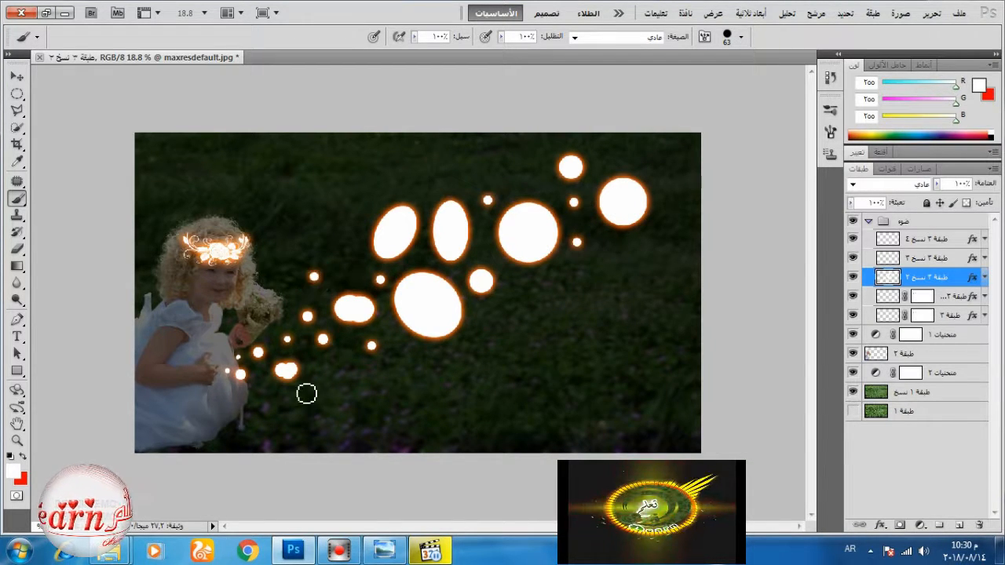
{"action": "left_click", "coordinate": [244, 400]}
{"action": "right_click", "coordinate": [436, 329]}
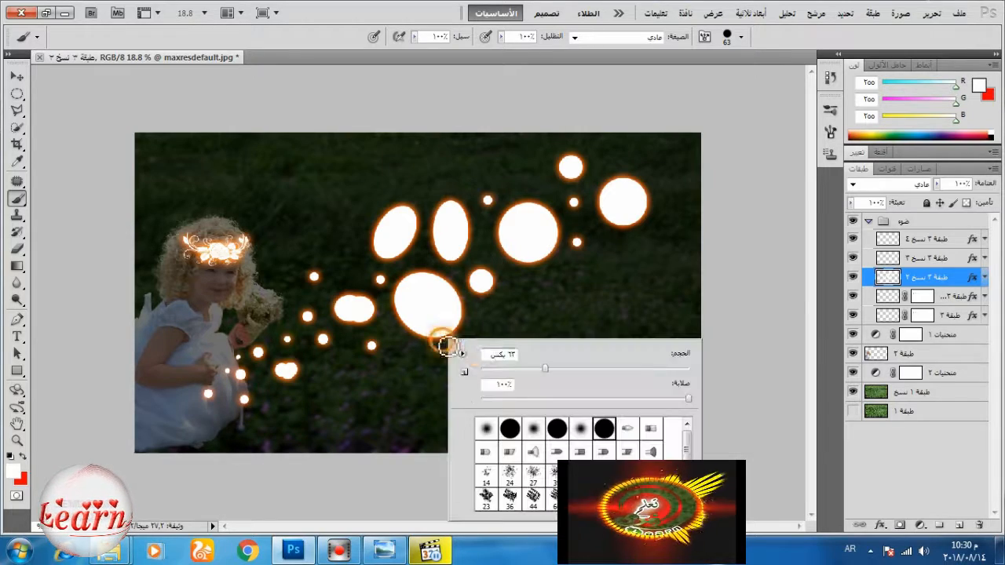
{"action": "left_click", "coordinate": [463, 360]}
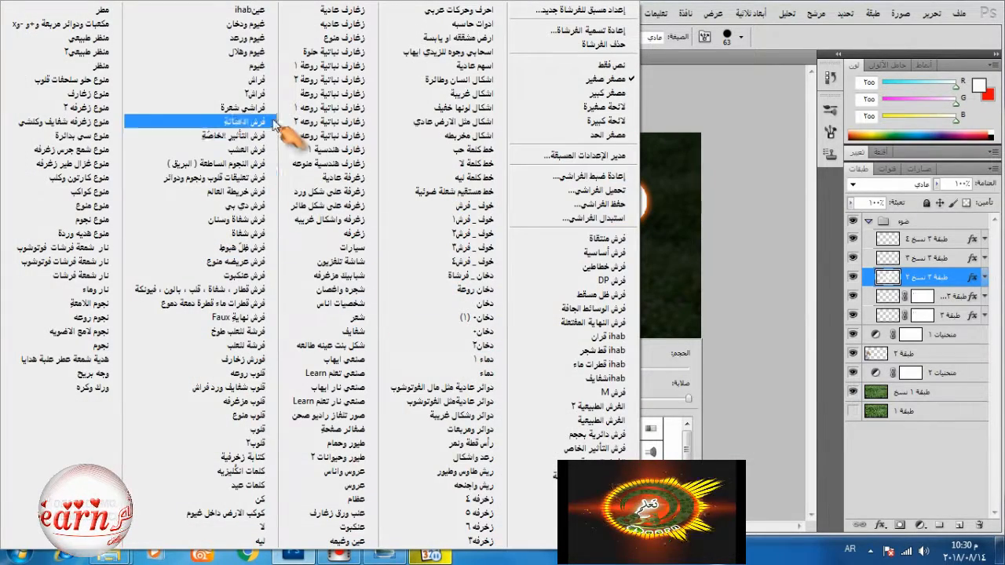
{"action": "left_click", "coordinate": [272, 388]}
{"action": "left_click", "coordinate": [639, 208]}
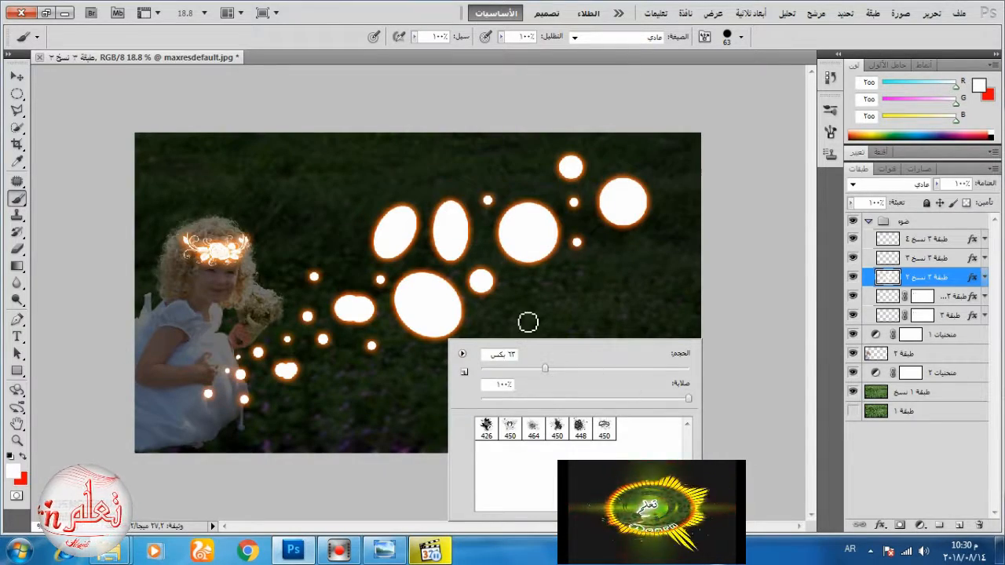
Replace the brush presets with the library containing hearts and butterflies, and choose the 79 px butterflies tip
{"action": "left_click", "coordinate": [462, 354]}
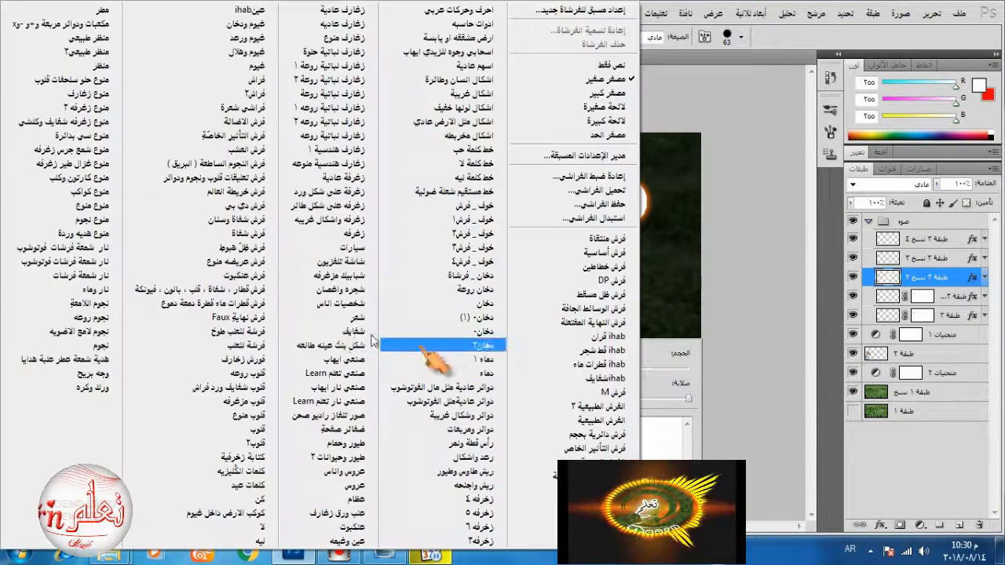
{"action": "left_click", "coordinate": [270, 388]}
{"action": "left_click", "coordinate": [581, 208]}
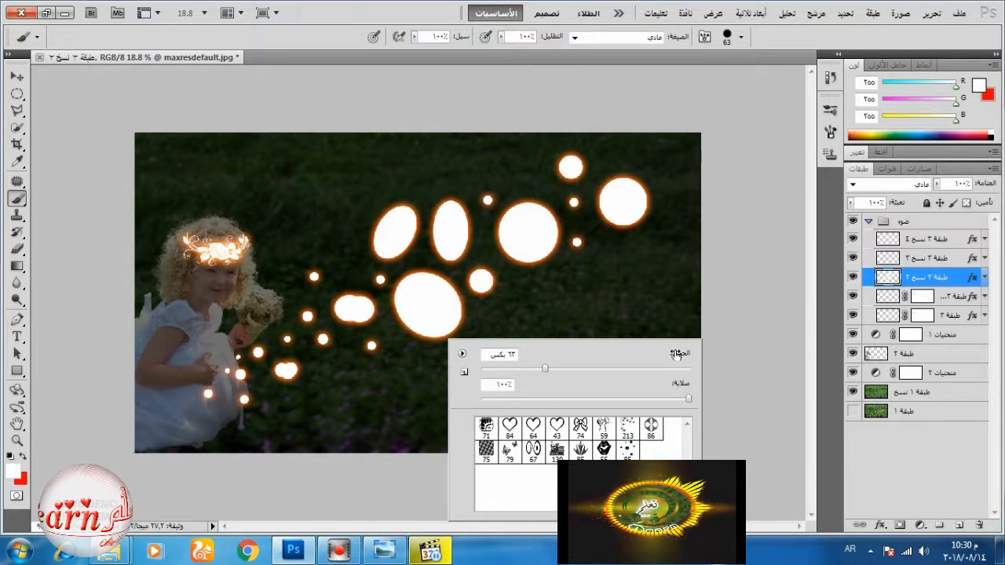
{"action": "left_click", "coordinate": [510, 449]}
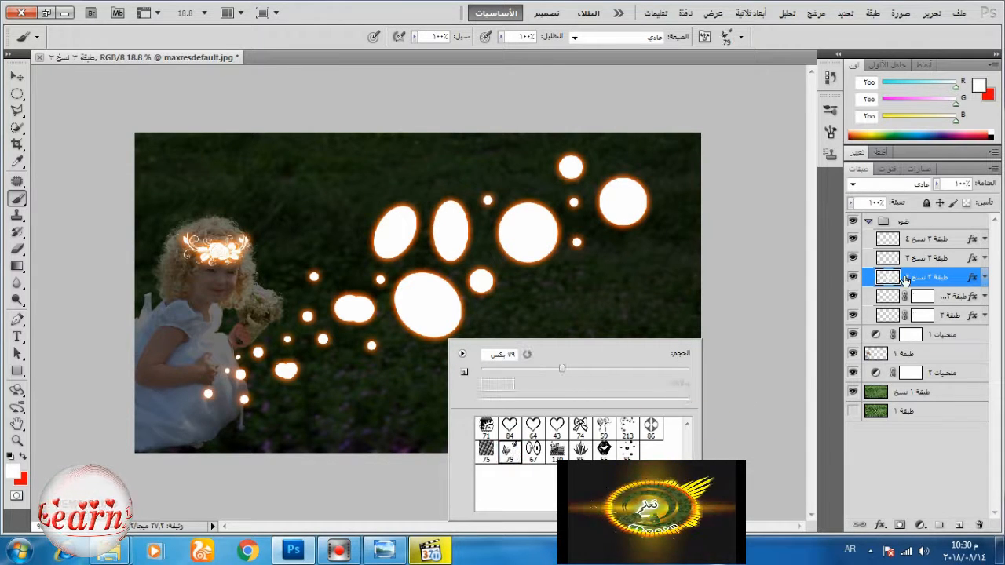
On the second layer of the ضوء group, stamp 179 px butterflies below the lower trail and above the largest upper circle
{"action": "left_click", "coordinate": [912, 264]}
{"action": "right_click", "coordinate": [540, 300]}
{"action": "left_click_drag", "start_coordinate": [675, 325], "coordinate": [723, 325]}
{"action": "left_click", "coordinate": [330, 362]}
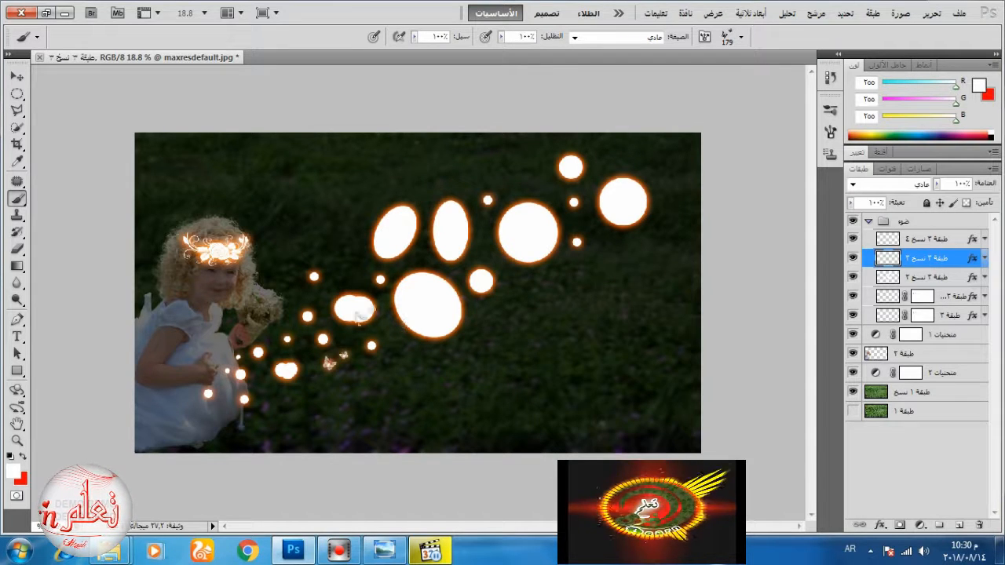
{"action": "left_click", "coordinate": [525, 177]}
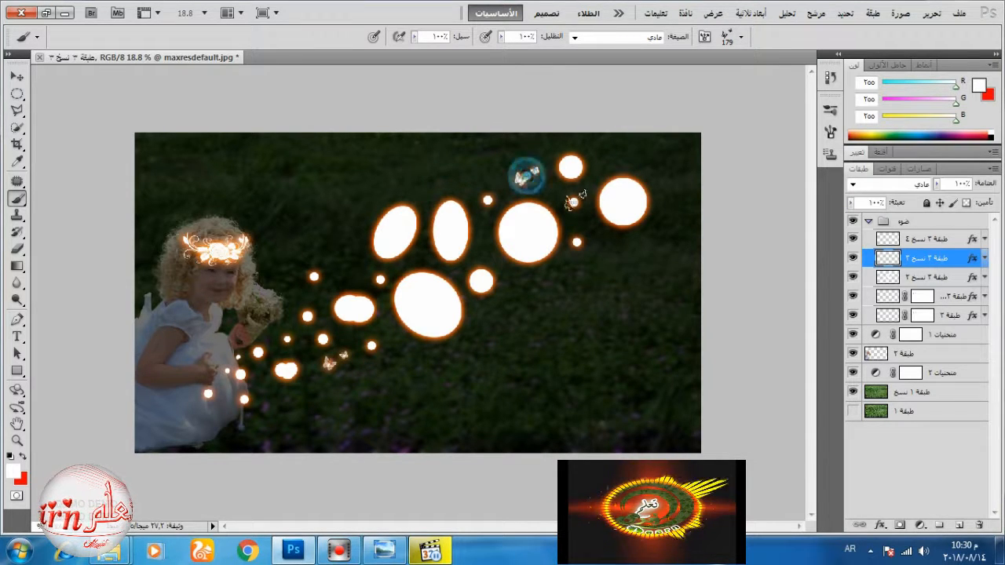
Stamp 253 px butterflies above the last circle at the trail's upper end
{"action": "right_click", "coordinate": [518, 296]}
{"action": "left_click_drag", "start_coordinate": [714, 317], "coordinate": [723, 316]}
{"action": "left_click", "coordinate": [636, 160]}
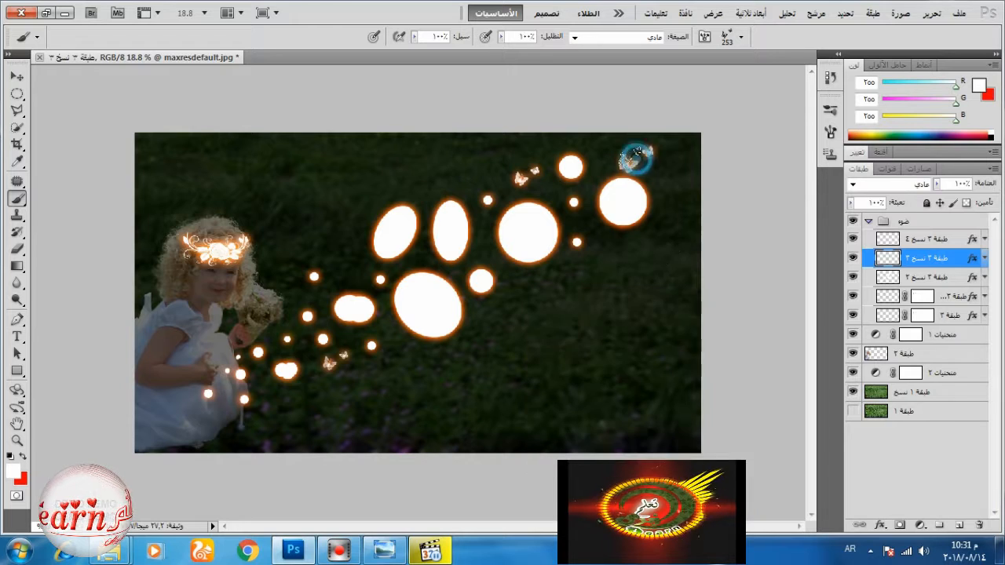
Rotate the butterfly brush tip to 138° and stamp butterflies at 249 px above the middle of the trail
{"action": "left_click", "coordinate": [831, 132]}
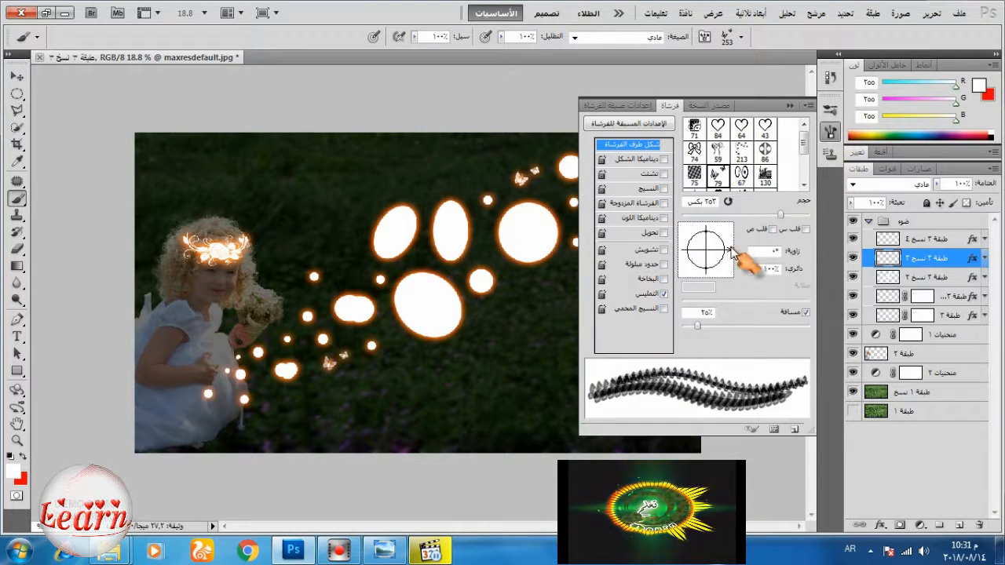
{"action": "mouse_move", "coordinate": [730, 251]}
{"action": "left_mouse_down"}
{"action": "mouse_move", "coordinate": [723, 268]}
{"action": "mouse_move", "coordinate": [712, 240]}
{"action": "left_mouse_up"}
{"action": "left_click", "coordinate": [338, 260]}
Stamp 96 px butterflies beside the girl's bouquet, and 284 px ones at a 75° tip angle beside the small circle below the upright oval
{"action": "right_click", "coordinate": [401, 353]}
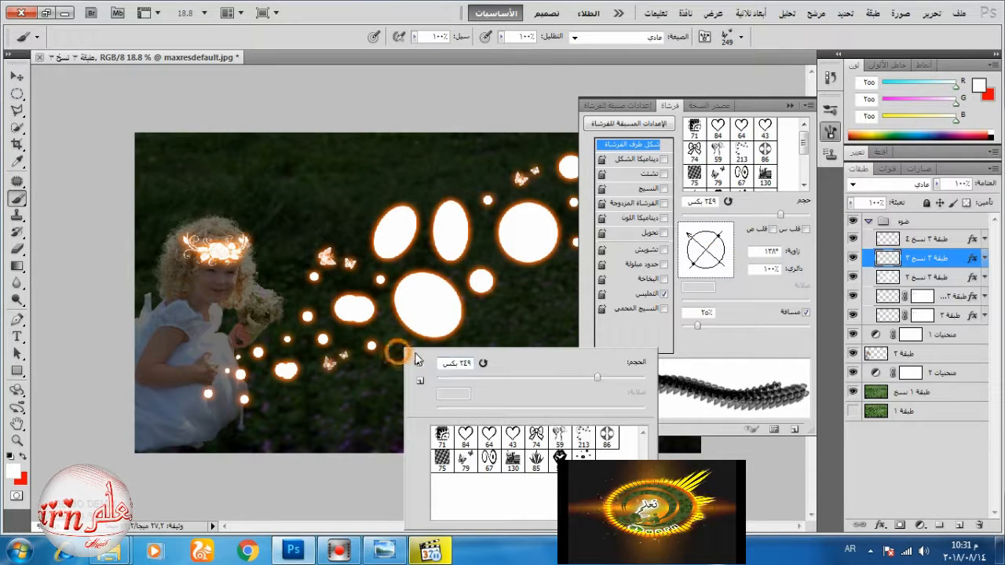
{"action": "left_click", "coordinate": [535, 378]}
{"action": "left_click", "coordinate": [295, 300]}
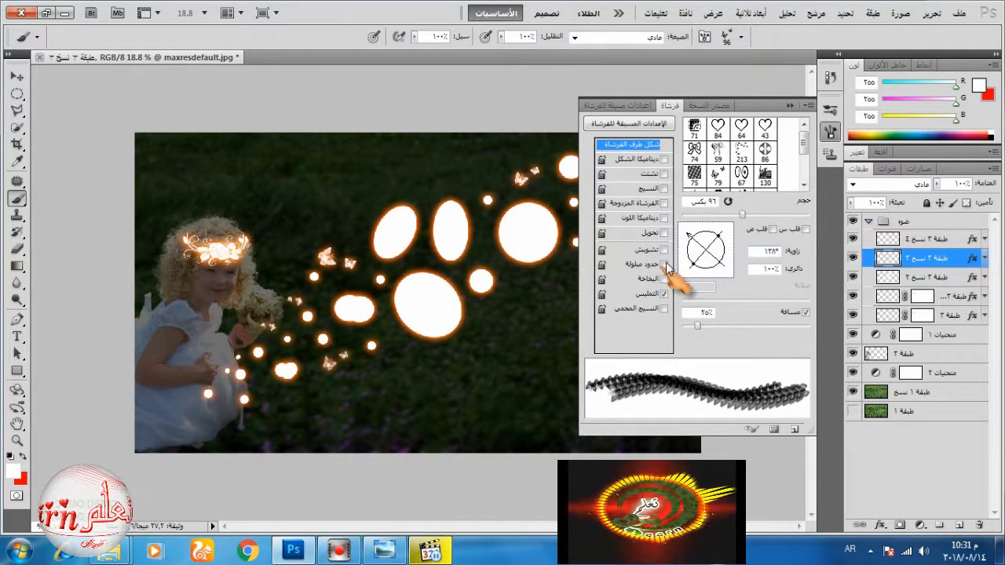
{"action": "mouse_move", "coordinate": [722, 264]}
{"action": "left_mouse_down"}
{"action": "mouse_move", "coordinate": [691, 231]}
{"action": "mouse_move", "coordinate": [783, 215]}
{"action": "left_mouse_up"}
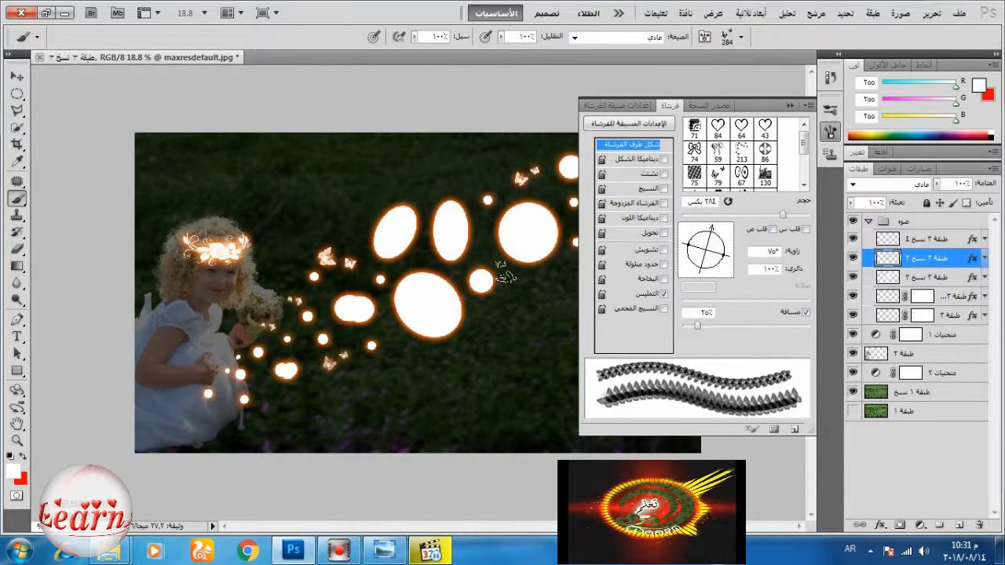
{"action": "left_click", "coordinate": [831, 131]}
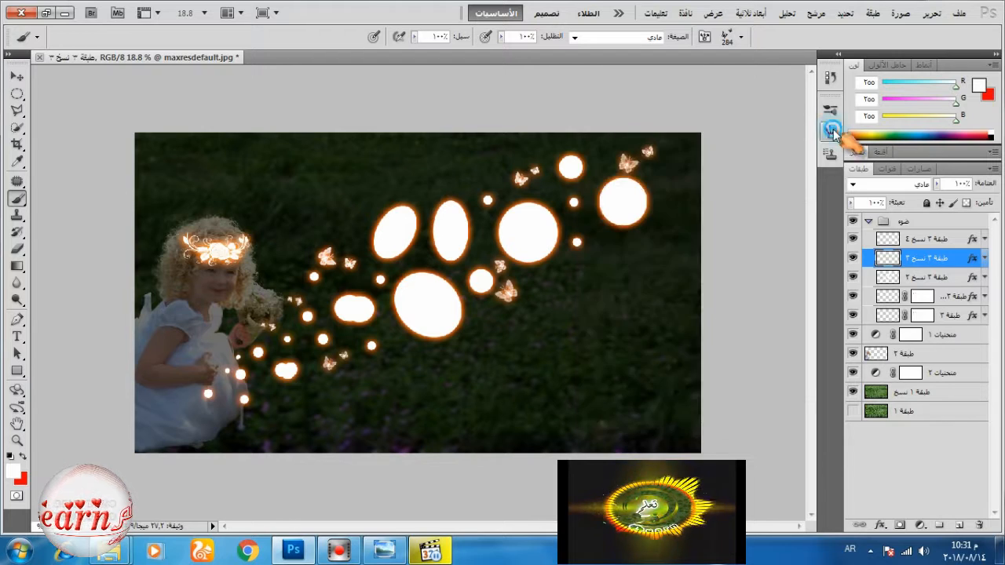
Choose the 43 px heart brush tip, enlarge it to 191 px and stamp six glowing hearts along the trail
{"action": "left_click", "coordinate": [832, 131]}
{"action": "scroll", "coordinate": [765, 128], "scroll_direction": "up", "scroll_amount": 5}
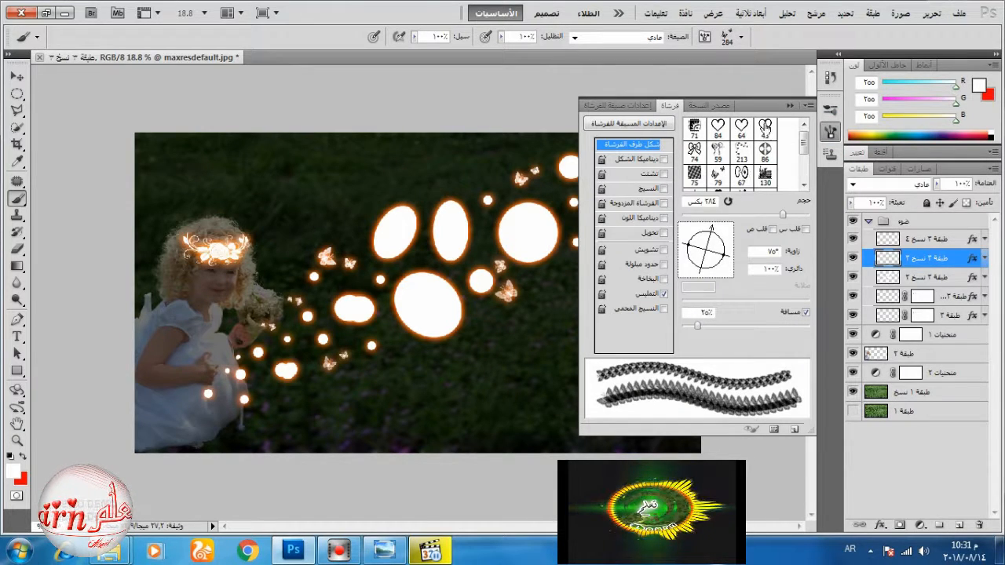
{"action": "left_click", "coordinate": [766, 128]}
{"action": "left_click_drag", "start_coordinate": [783, 214], "coordinate": [774, 215]}
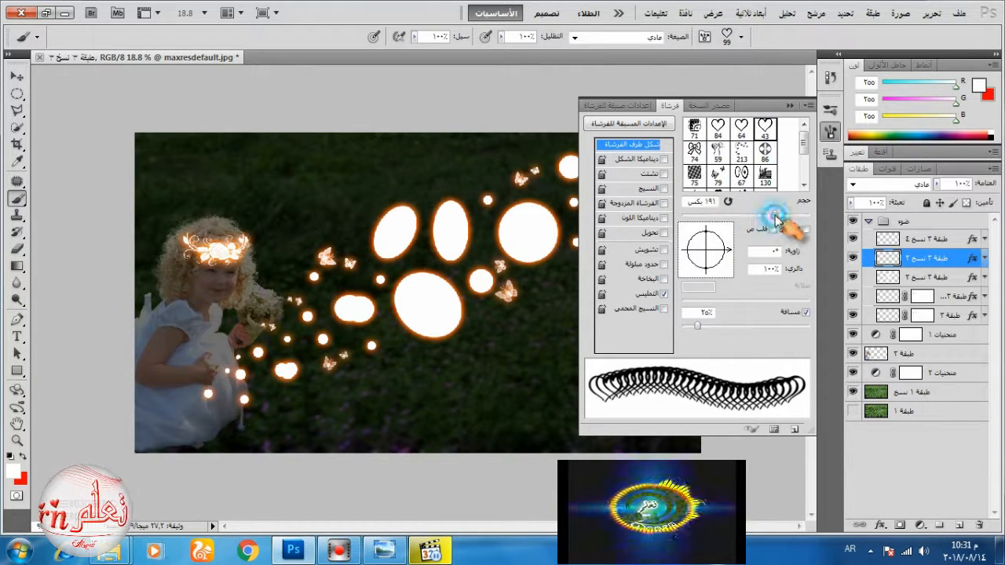
{"action": "left_click", "coordinate": [458, 184]}
{"action": "left_click", "coordinate": [351, 242]}
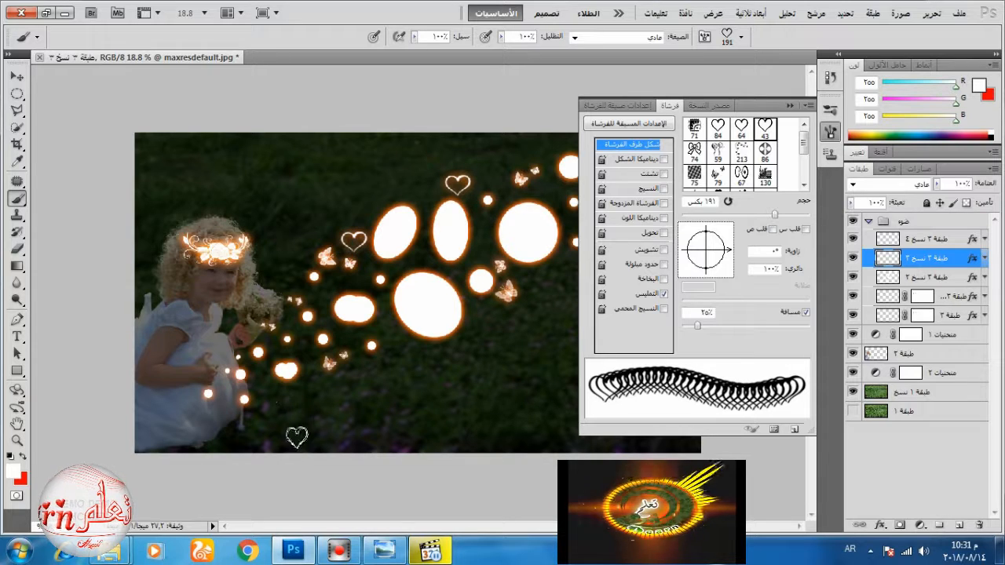
{"action": "left_click", "coordinate": [263, 386]}
{"action": "left_click", "coordinate": [829, 132]}
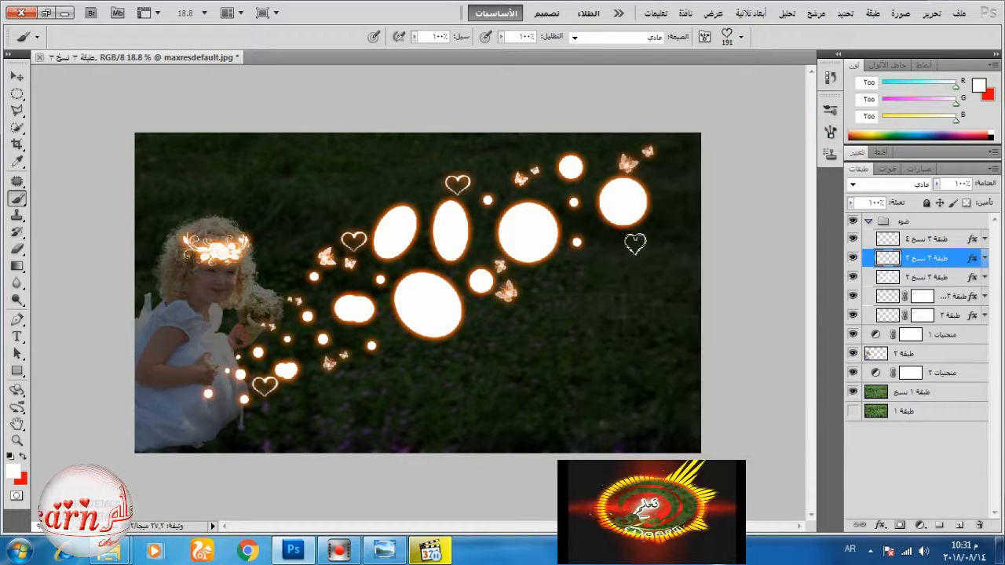
{"action": "left_click", "coordinate": [597, 166]}
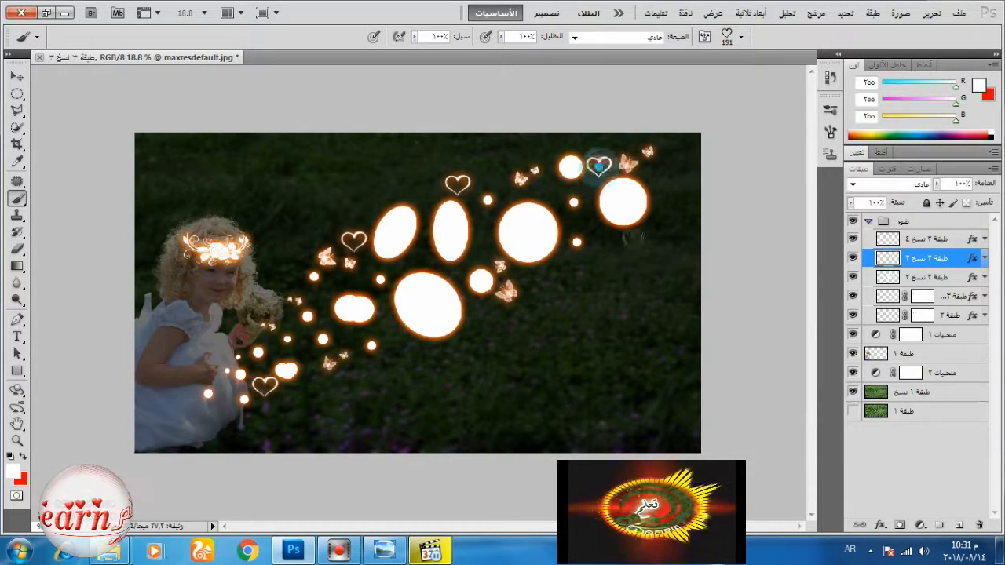
{"action": "left_click", "coordinate": [485, 232]}
{"action": "left_click", "coordinate": [395, 345]}
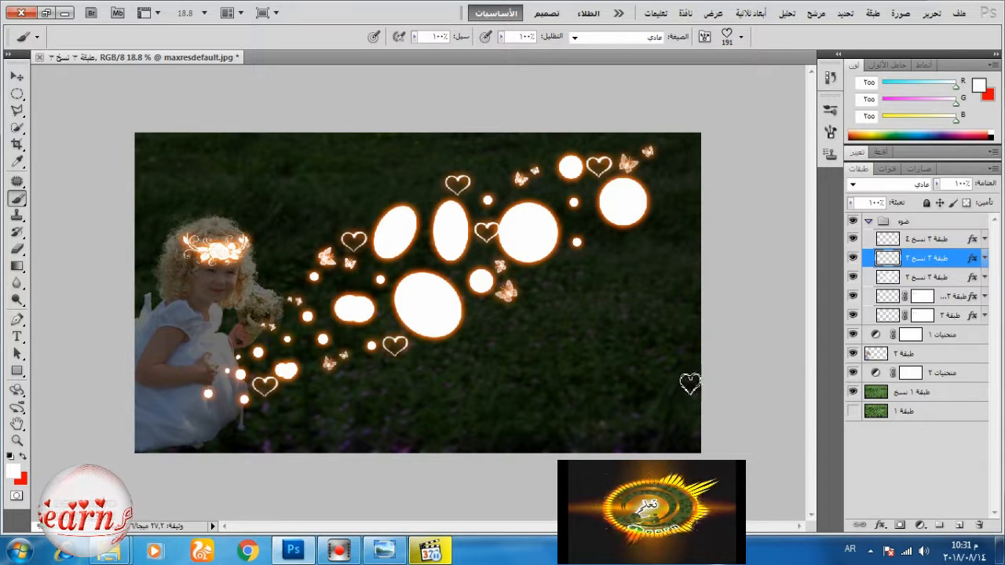
Choose the 67 px swirl brush tip, enlarge it to 296 px and stamp three glowing swirls above circles along the trail
{"action": "right_click", "coordinate": [587, 307]}
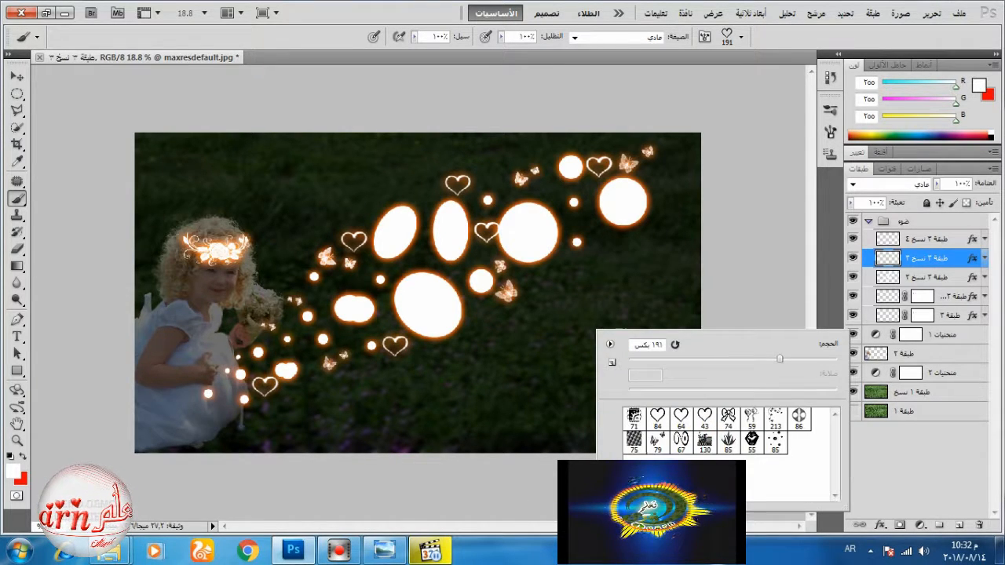
{"action": "left_click", "coordinate": [681, 441]}
{"action": "left_click_drag", "start_coordinate": [767, 358], "coordinate": [794, 359]}
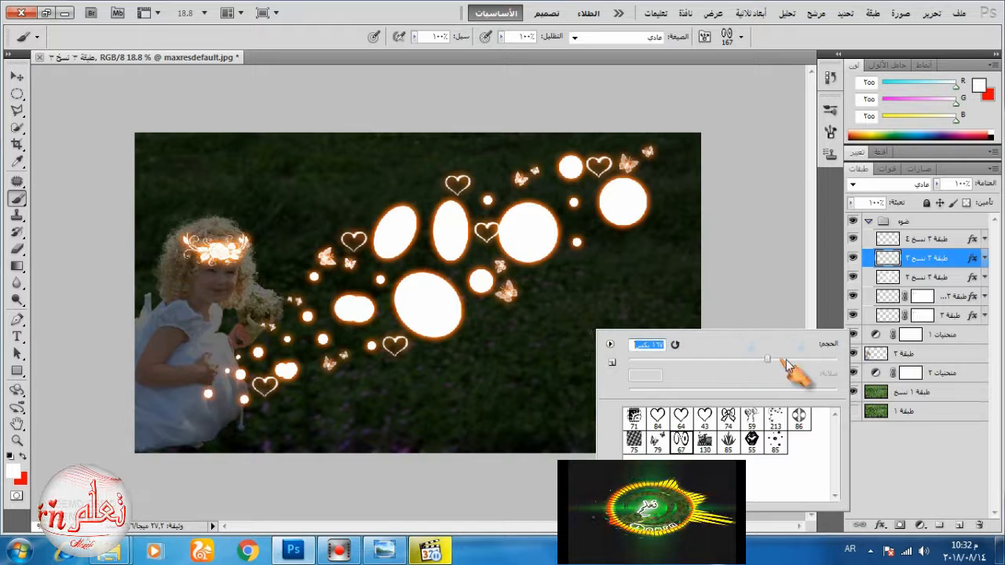
{"action": "left_click", "coordinate": [526, 193]}
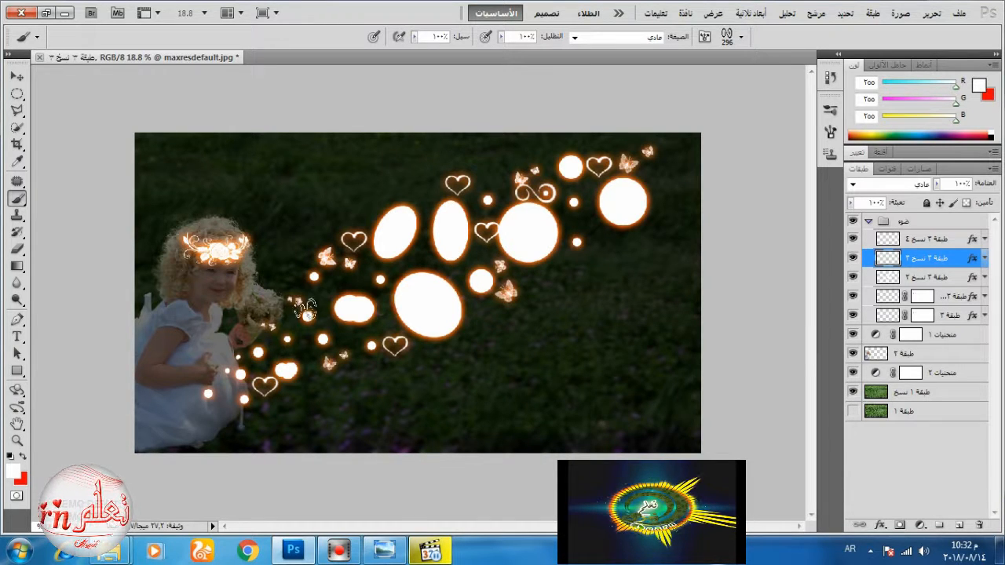
{"action": "left_click", "coordinate": [318, 295]}
{"action": "left_click", "coordinate": [421, 265]}
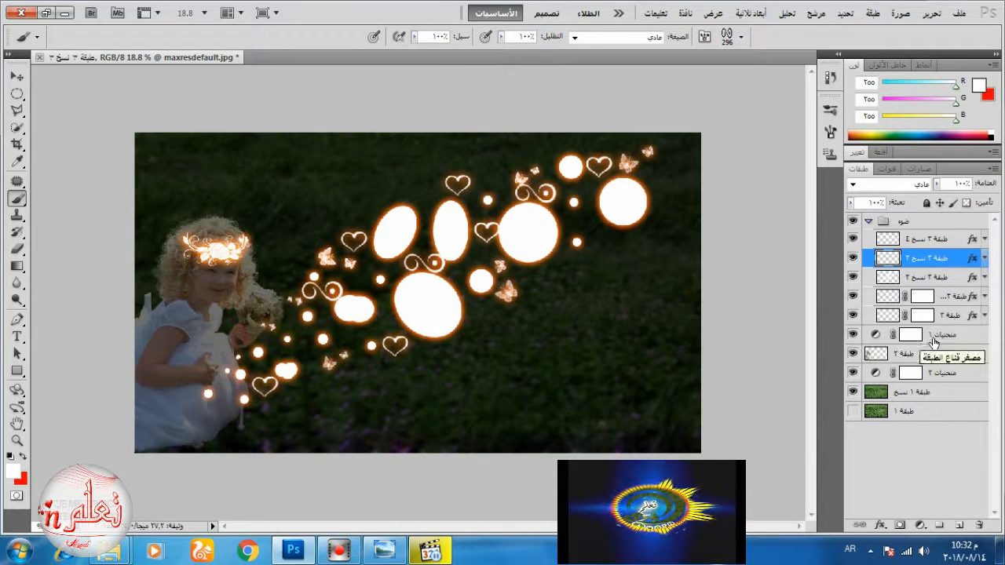
Check the effect of the منحنيات ١ curves layer by toggling its visibility, and add a new empty layer directly above it
{"action": "left_click", "coordinate": [934, 339]}
{"action": "left_click", "coordinate": [853, 336]}
{"action": "left_click", "coordinate": [853, 335]}
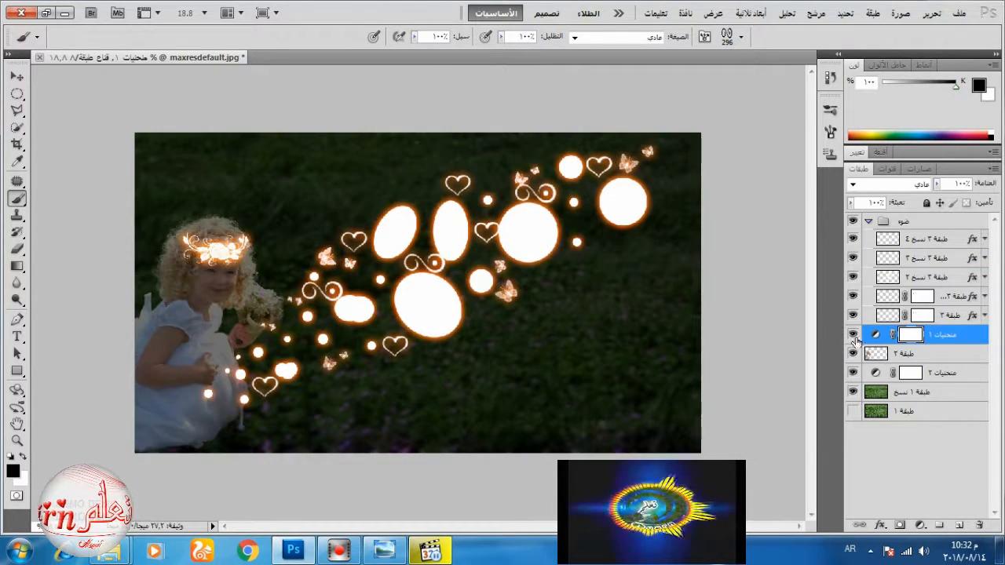
{"action": "left_click", "coordinate": [960, 525]}
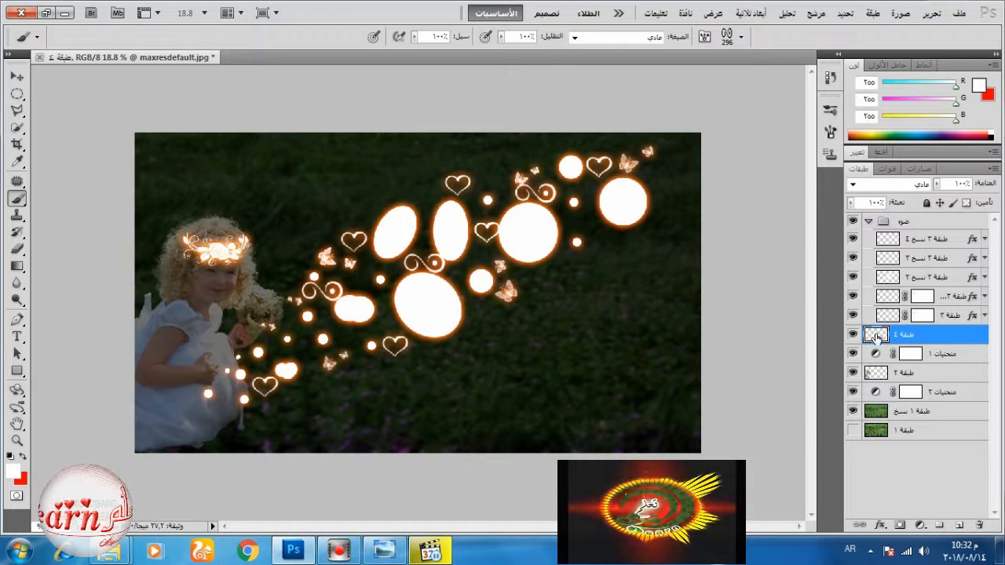
Restore the basic brush set, choose a soft round tip at 494 px, and paint black on the منحنيات ١ mask over the girl's face and chest
{"action": "left_click", "coordinate": [913, 355]}
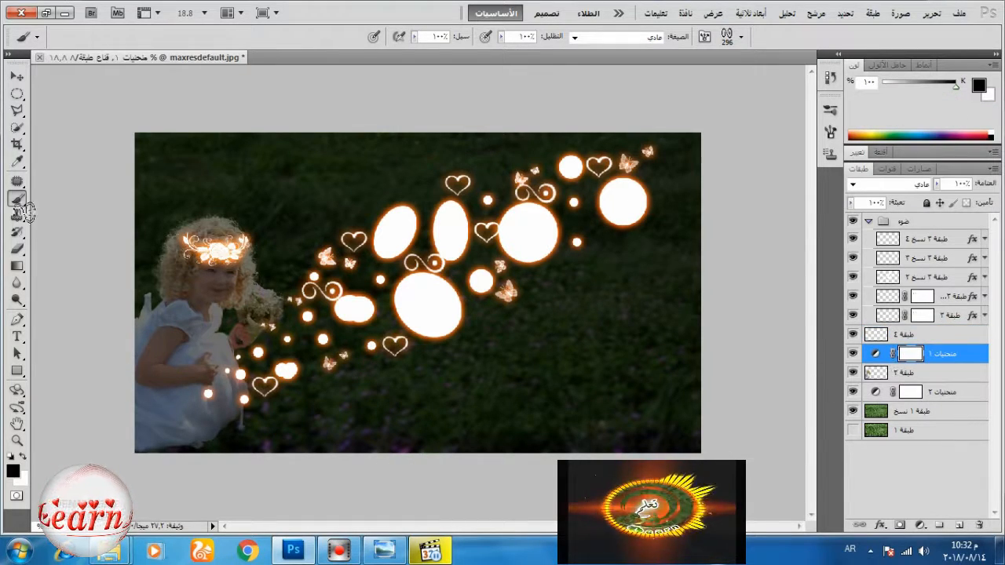
{"action": "right_click", "coordinate": [536, 318]}
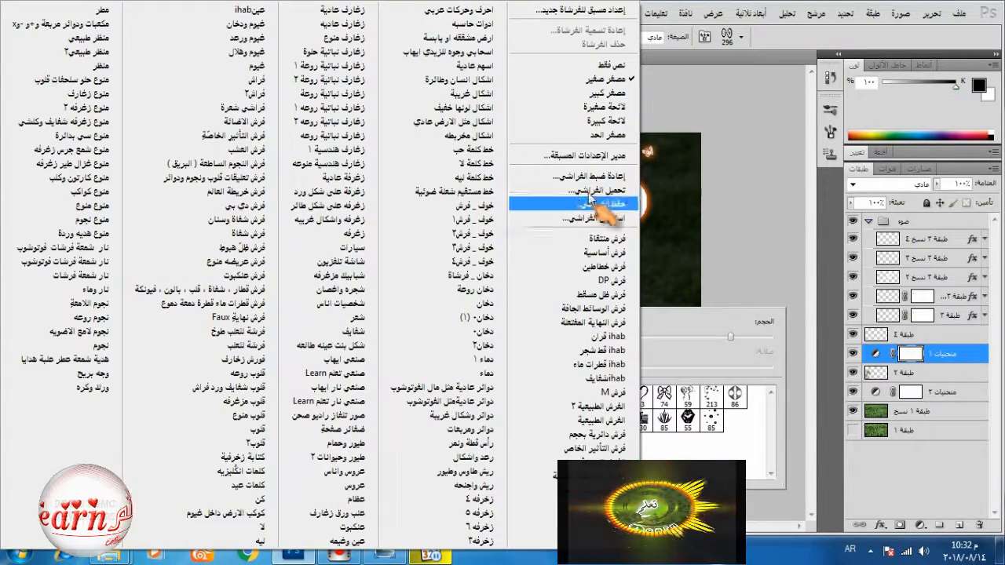
{"action": "left_click", "coordinate": [554, 203]}
{"action": "left_click", "coordinate": [608, 208]}
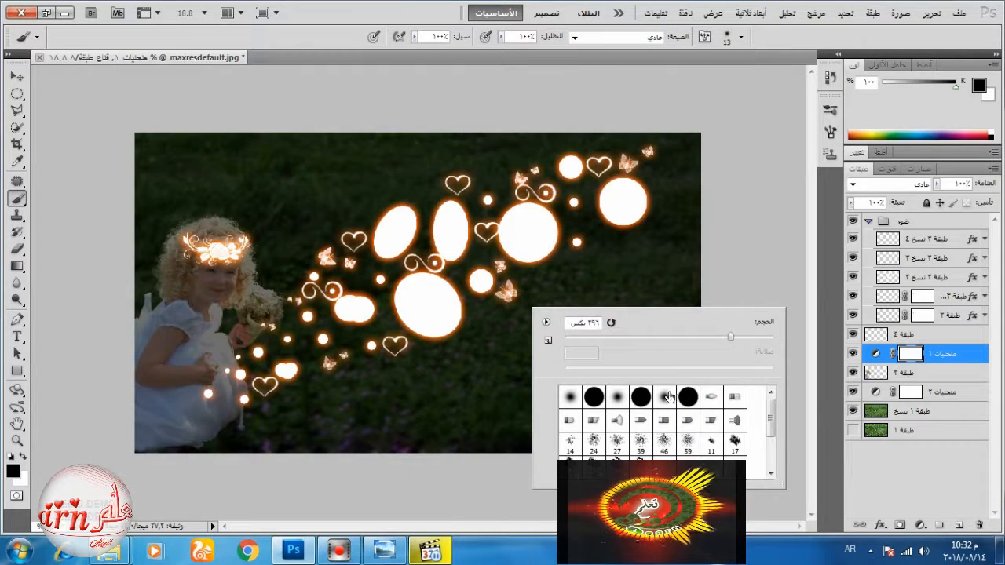
{"action": "left_click", "coordinate": [667, 396]}
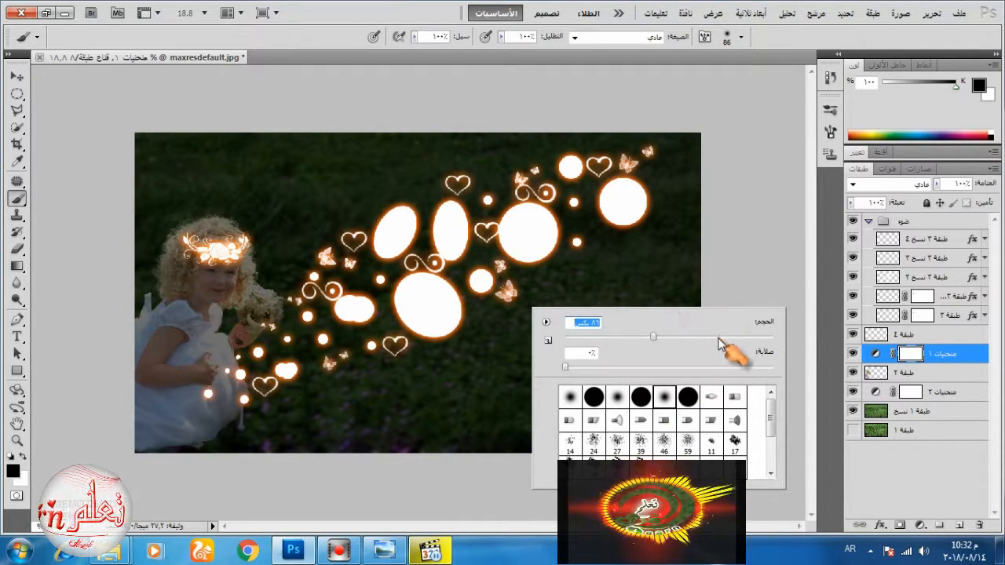
{"action": "left_click", "coordinate": [718, 339]}
{"action": "mouse_move", "coordinate": [209, 291]}
{"action": "left_mouse_down"}
{"action": "mouse_move", "coordinate": [205, 337]}
{"action": "mouse_move", "coordinate": [222, 376]}
{"action": "mouse_move", "coordinate": [240, 314]}
{"action": "mouse_move", "coordinate": [213, 360]}
{"action": "left_mouse_up"}
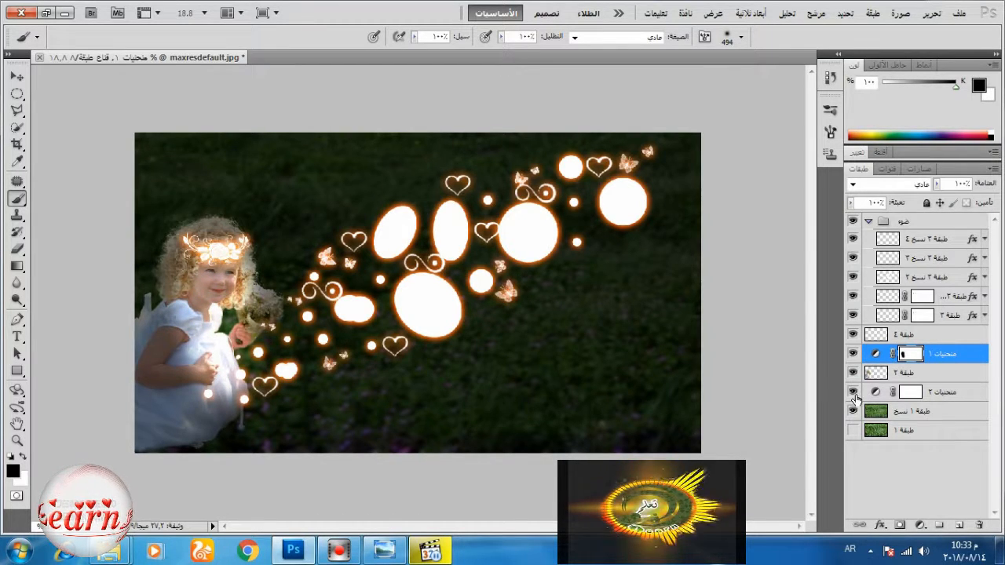
Check the منحنيات ٢ layer's effect by toggling its visibility, and paint black near the girl on the منحنيات ٢ and منحنيات ١ masks
{"action": "left_click", "coordinate": [853, 392]}
{"action": "left_click", "coordinate": [853, 392]}
{"action": "left_click", "coordinate": [899, 392]}
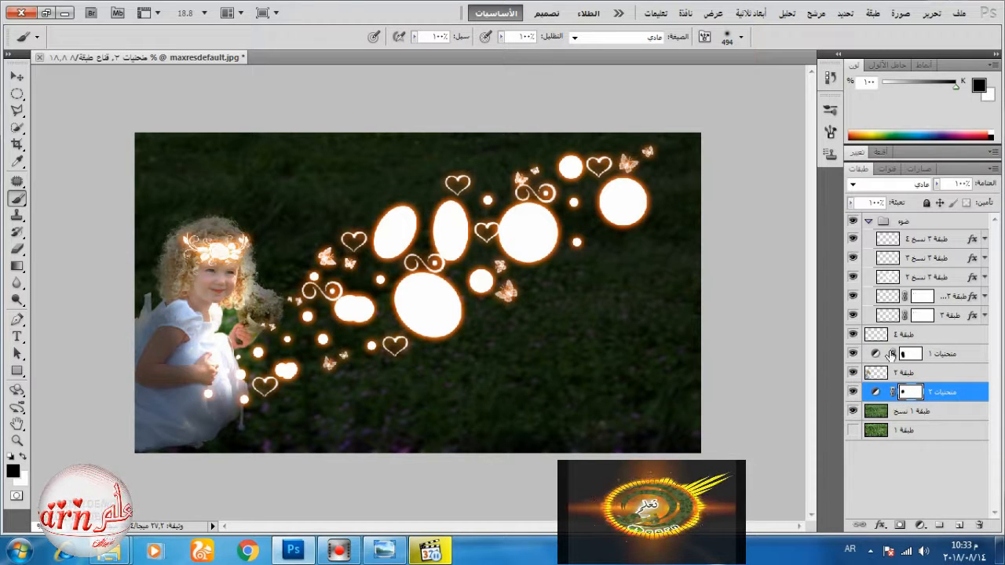
{"action": "left_click", "coordinate": [892, 356]}
{"action": "left_click_drag", "start_coordinate": [188, 273], "coordinate": [196, 346]}
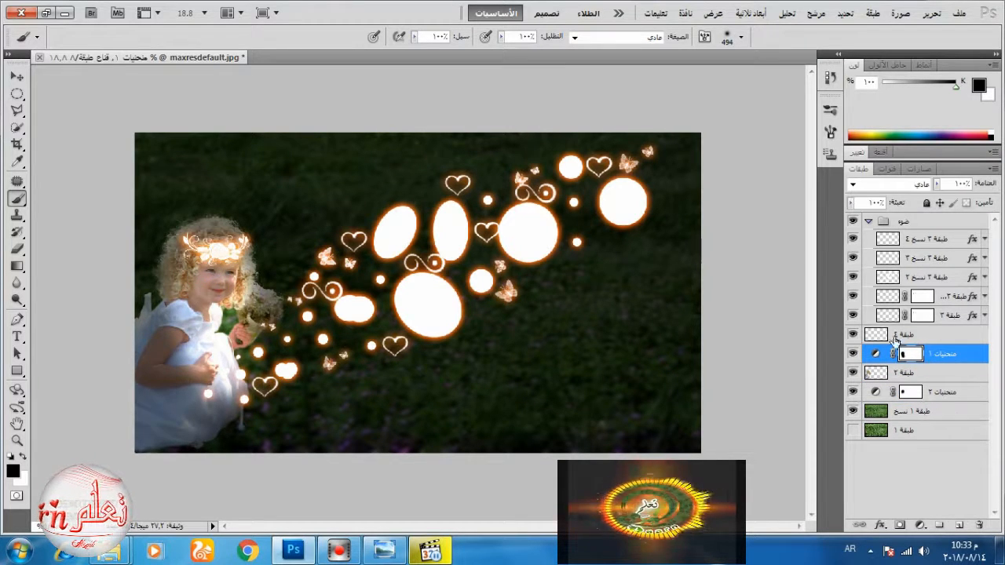
Select the empty طبقة ٤ layer and set the foreground color to peach #fcb48b
{"action": "left_click", "coordinate": [875, 336]}
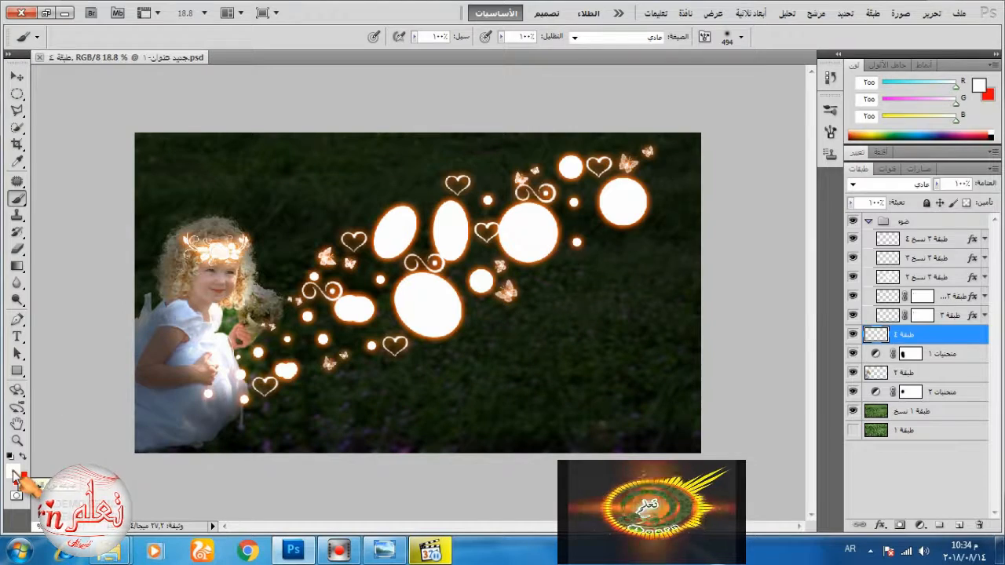
{"action": "left_click", "coordinate": [12, 471]}
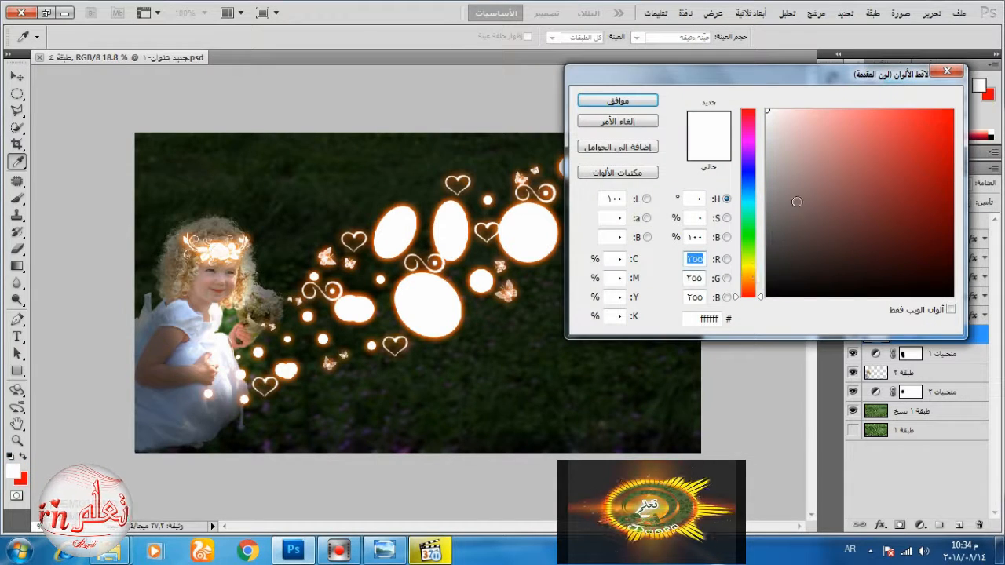
{"action": "left_click", "coordinate": [750, 287]}
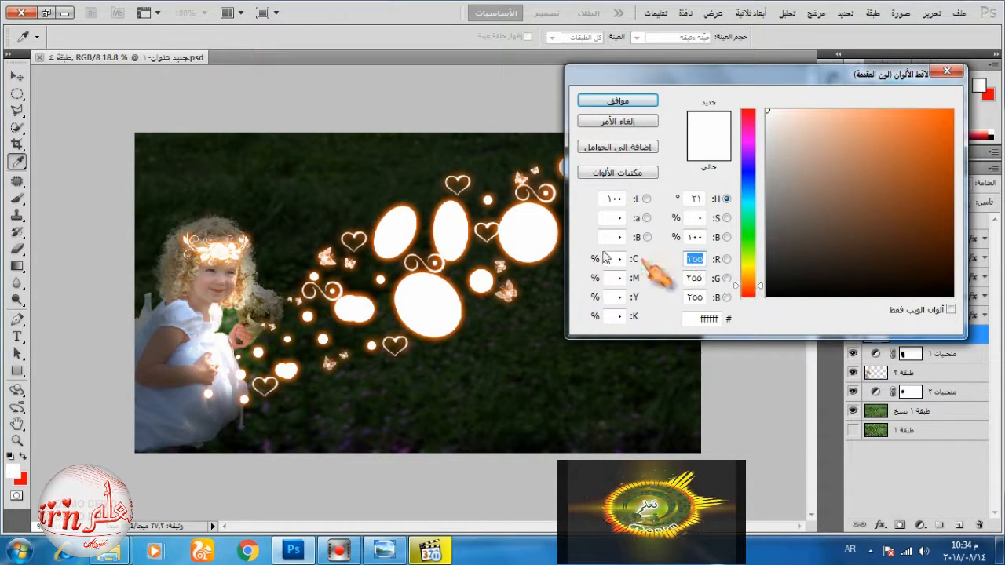
{"action": "left_click", "coordinate": [508, 250]}
{"action": "left_click", "coordinate": [843, 116]}
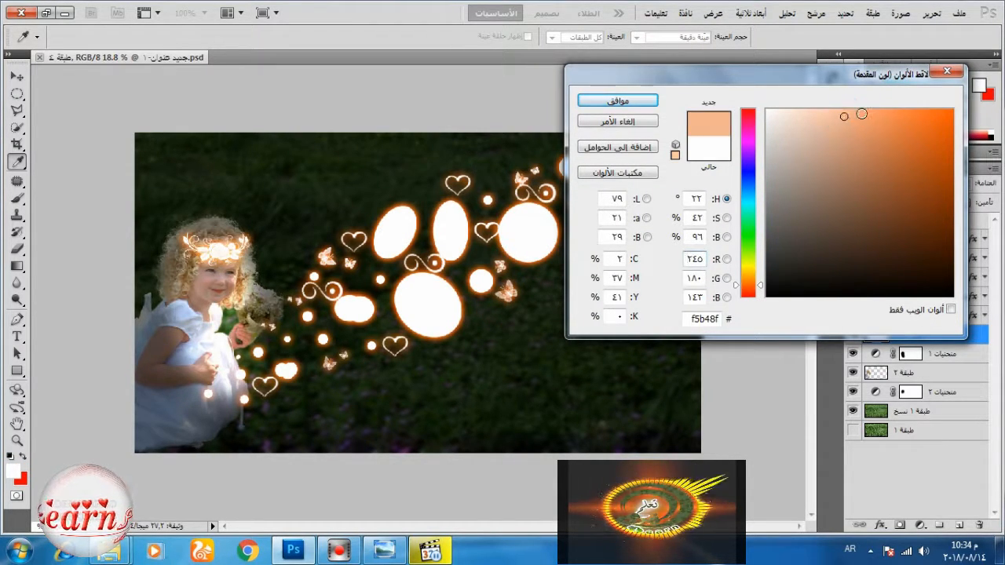
{"action": "left_click", "coordinate": [849, 111]}
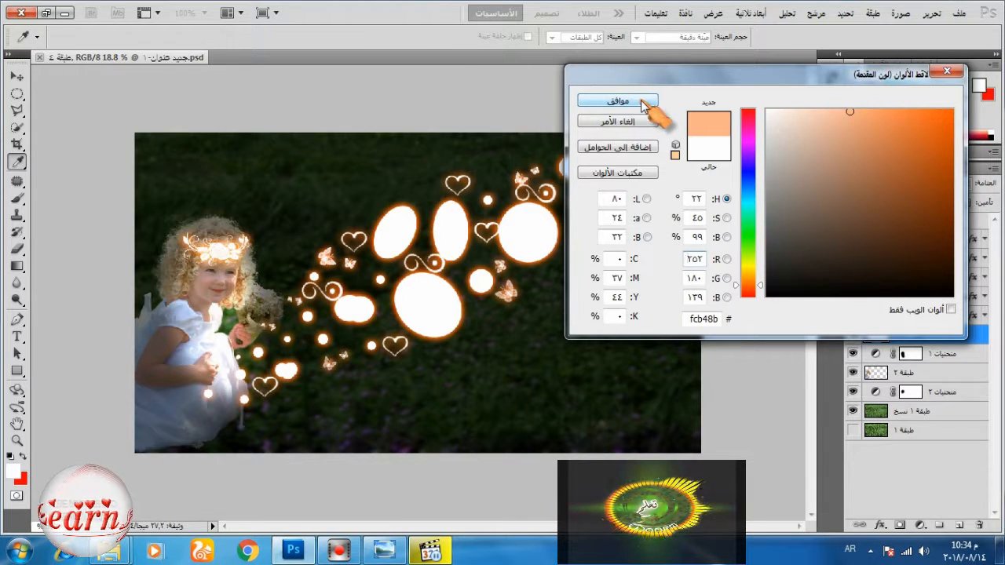
{"action": "left_click", "coordinate": [643, 102]}
Paint peach over the girl's face and chest on طبقة ٤ and set that layer's blend mode to Overlay (تغشية)
{"action": "mouse_move", "coordinate": [206, 268]}
{"action": "left_mouse_down"}
{"action": "mouse_move", "coordinate": [208, 300]}
{"action": "mouse_move", "coordinate": [238, 286]}
{"action": "mouse_move", "coordinate": [192, 325]}
{"action": "mouse_move", "coordinate": [182, 295]}
{"action": "left_mouse_up"}
{"action": "left_click", "coordinate": [900, 193]}
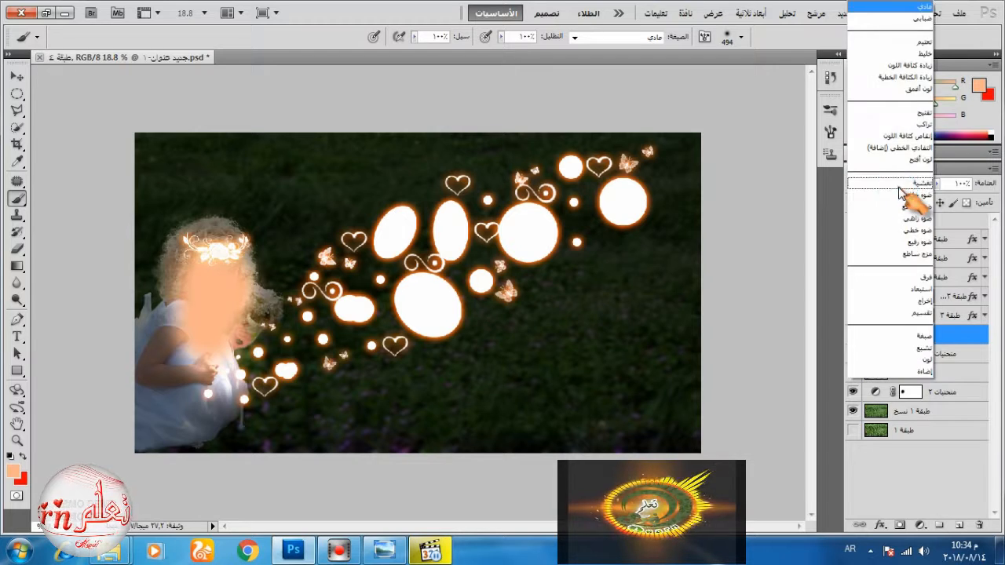
{"action": "left_click", "coordinate": [900, 191]}
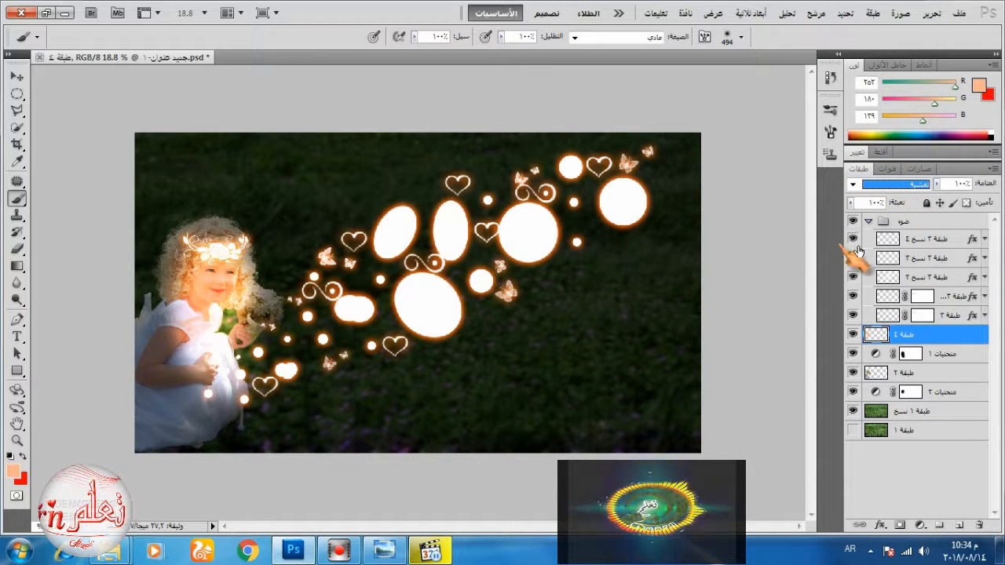
Add a new layer above طبقة ٤ and set the foreground color to pale yellow, RGB 250, 242, 151
{"action": "left_click", "coordinate": [958, 526]}
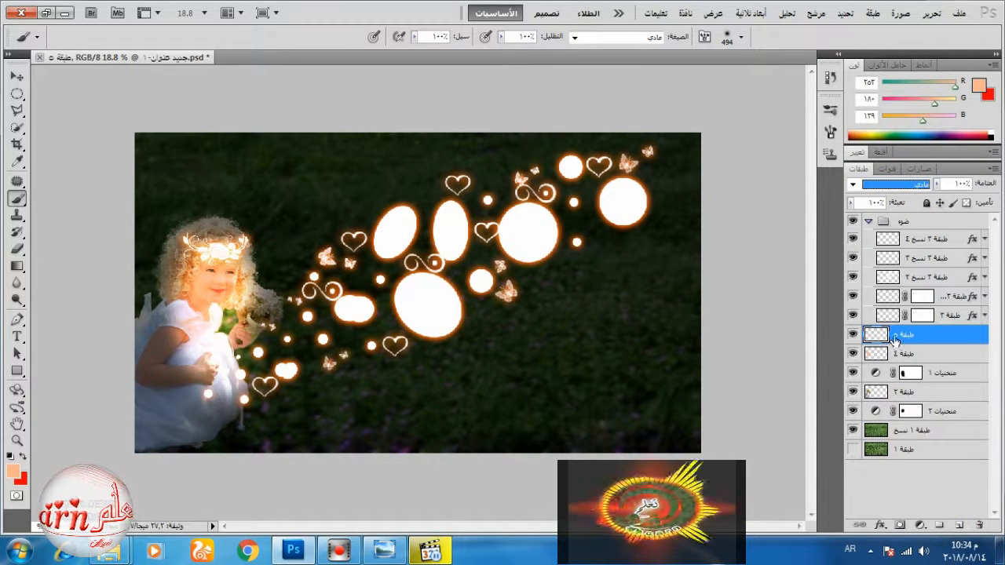
{"action": "left_click", "coordinate": [23, 458]}
{"action": "left_click", "coordinate": [12, 471]}
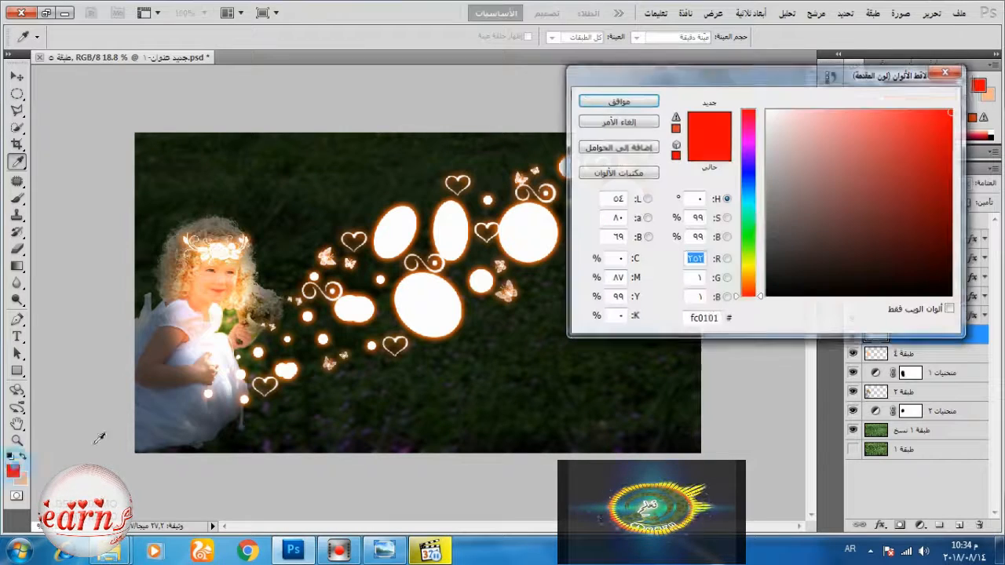
{"action": "left_click", "coordinate": [752, 271]}
{"action": "left_click", "coordinate": [826, 114]}
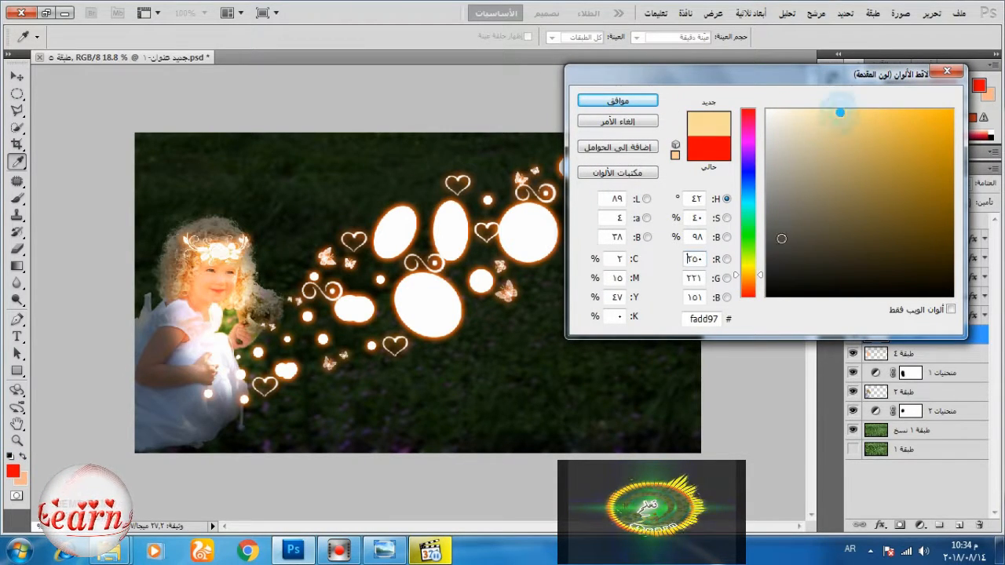
{"action": "left_click", "coordinate": [748, 268]}
{"action": "left_click", "coordinate": [624, 100]}
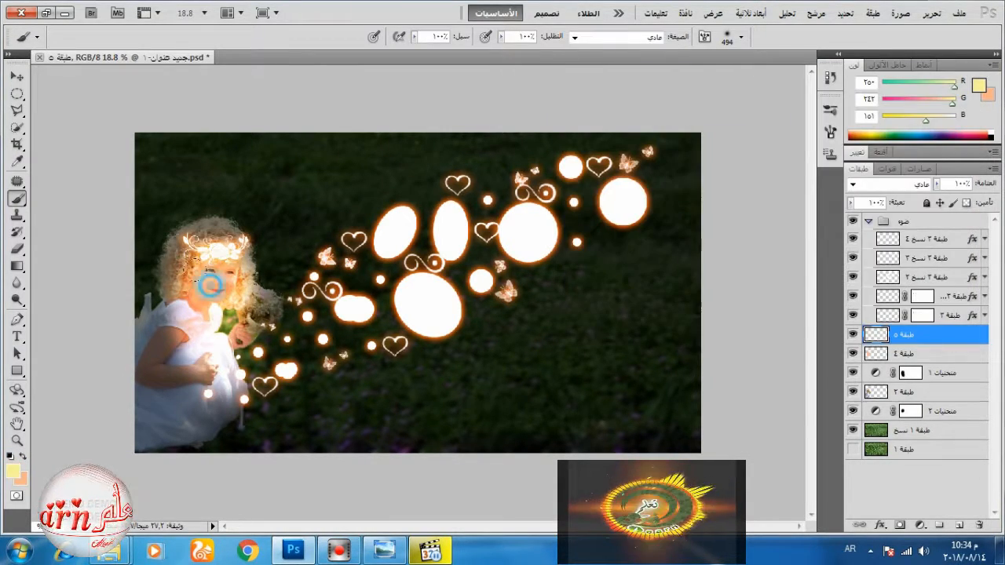
Paint pale yellow over the girl's face and body on طبقة ٥, and set the layer to Overlay (تغشية) at 9% opacity
{"action": "mouse_move", "coordinate": [209, 284]}
{"action": "left_mouse_down"}
{"action": "mouse_move", "coordinate": [216, 321]}
{"action": "mouse_move", "coordinate": [192, 361]}
{"action": "mouse_move", "coordinate": [180, 334]}
{"action": "mouse_move", "coordinate": [228, 359]}
{"action": "left_mouse_up"}
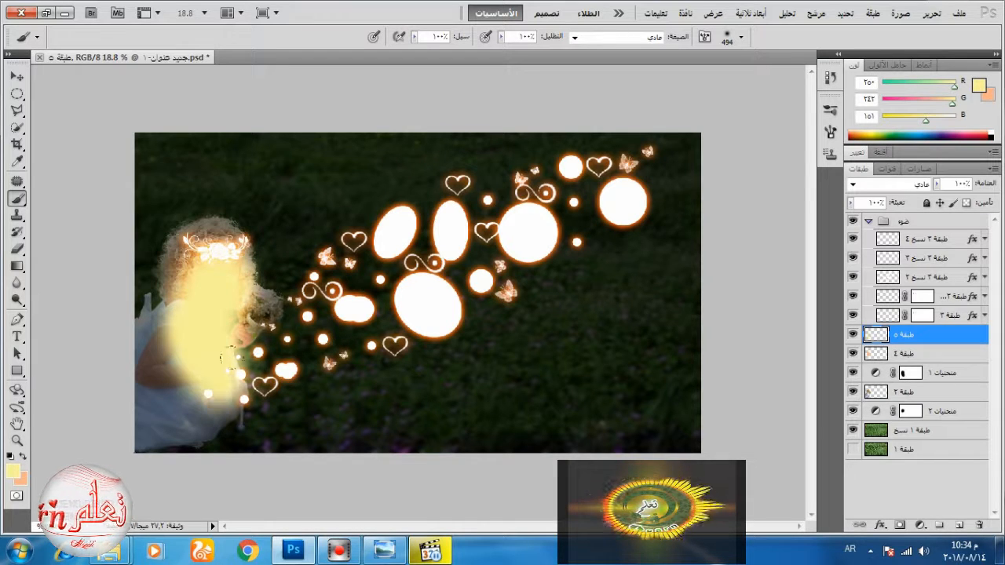
{"action": "left_click", "coordinate": [903, 185]}
{"action": "left_click", "coordinate": [863, 193]}
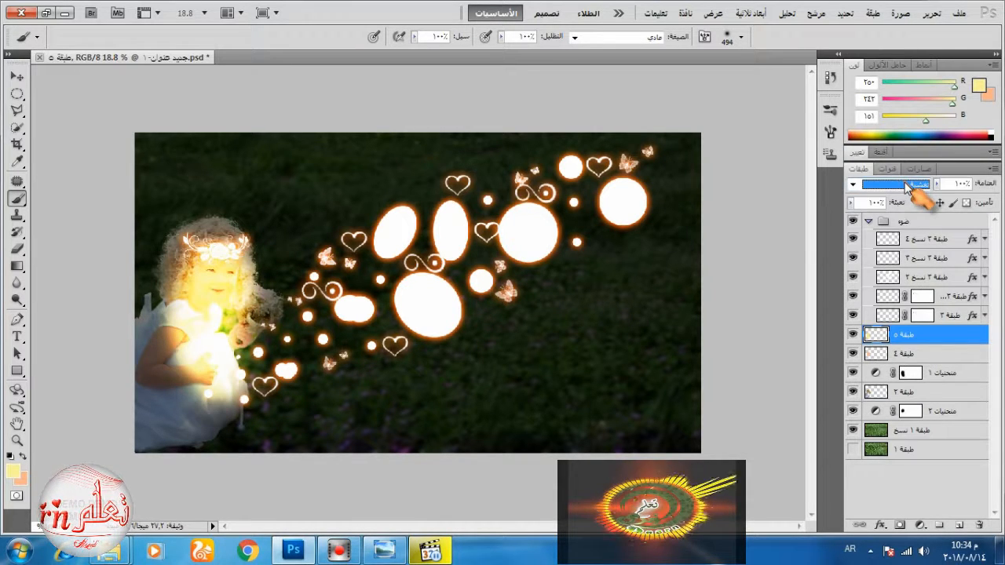
{"action": "left_click", "coordinate": [967, 183]}
{"action": "left_click_drag", "start_coordinate": [939, 198], "coordinate": [871, 204]}
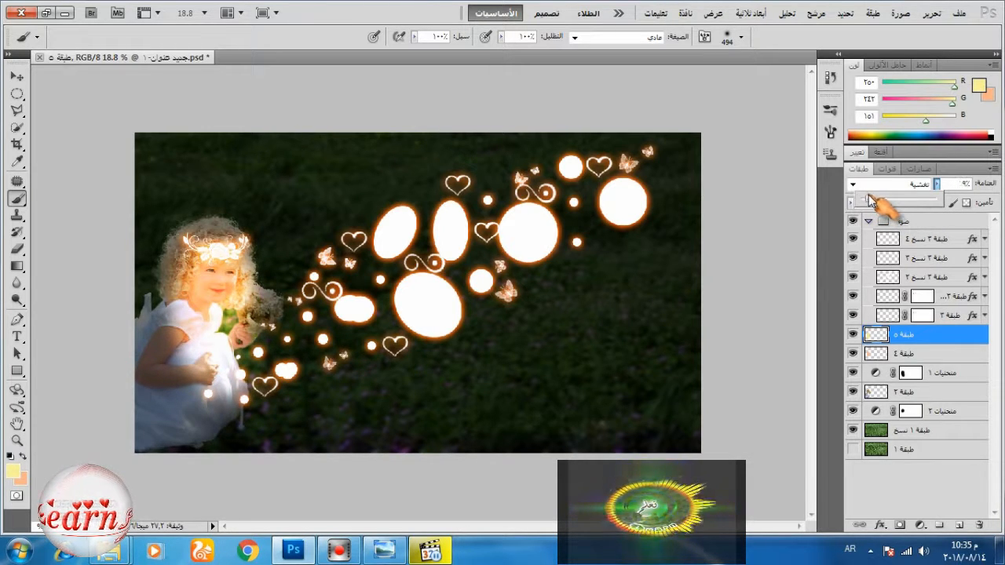
{"action": "left_click", "coordinate": [322, 14]}
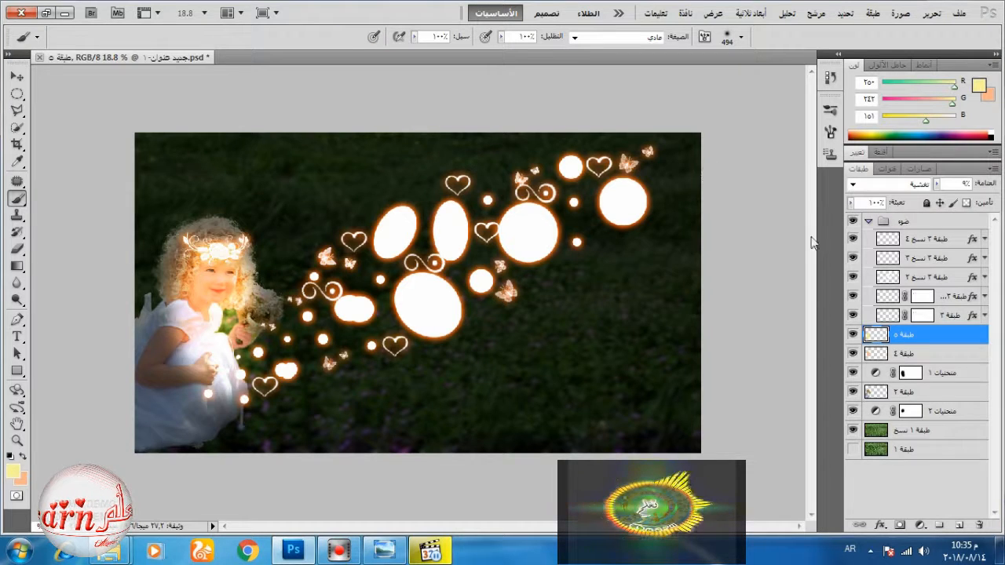
Free-transform طبقة ٥ and طبقة ٤ together to 101.52% width and 121.57% height, positioning the glow over the girl's upper and lower body
{"action": "left_click", "coordinate": [902, 355], "text": "shift"}
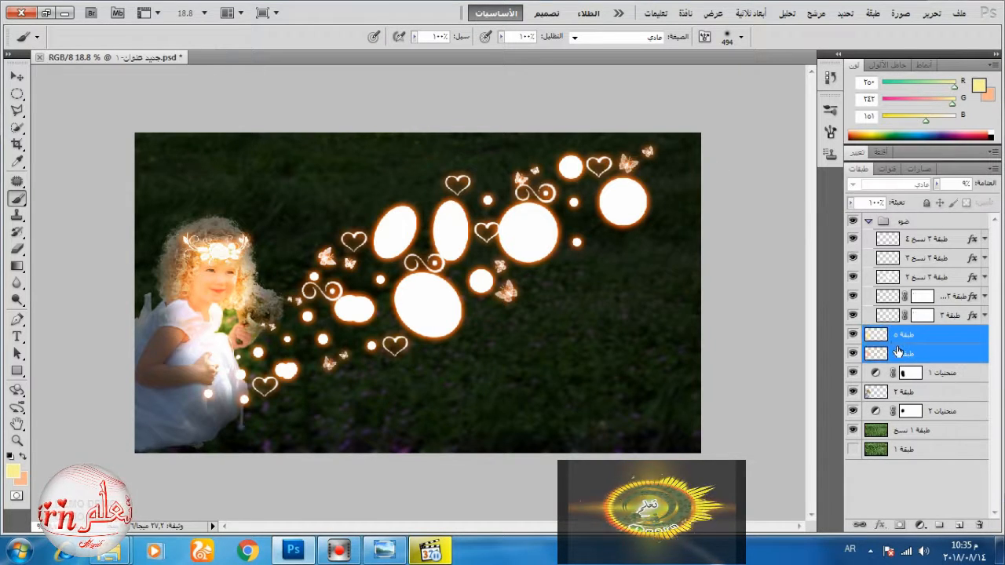
{"action": "left_click", "coordinate": [931, 13]}
{"action": "left_click", "coordinate": [744, 298]}
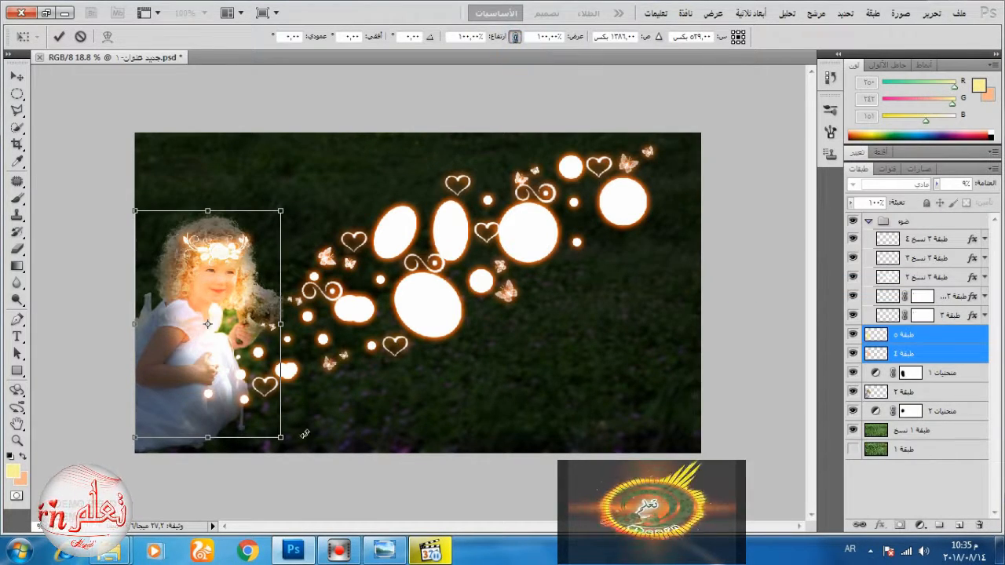
{"action": "left_click_drag", "start_coordinate": [304, 434], "coordinate": [335, 422]}
{"action": "left_click_drag", "start_coordinate": [287, 331], "coordinate": [280, 330]}
{"action": "left_click_drag", "start_coordinate": [209, 210], "coordinate": [208, 244]}
{"action": "left_click_drag", "start_coordinate": [227, 292], "coordinate": [222, 292]}
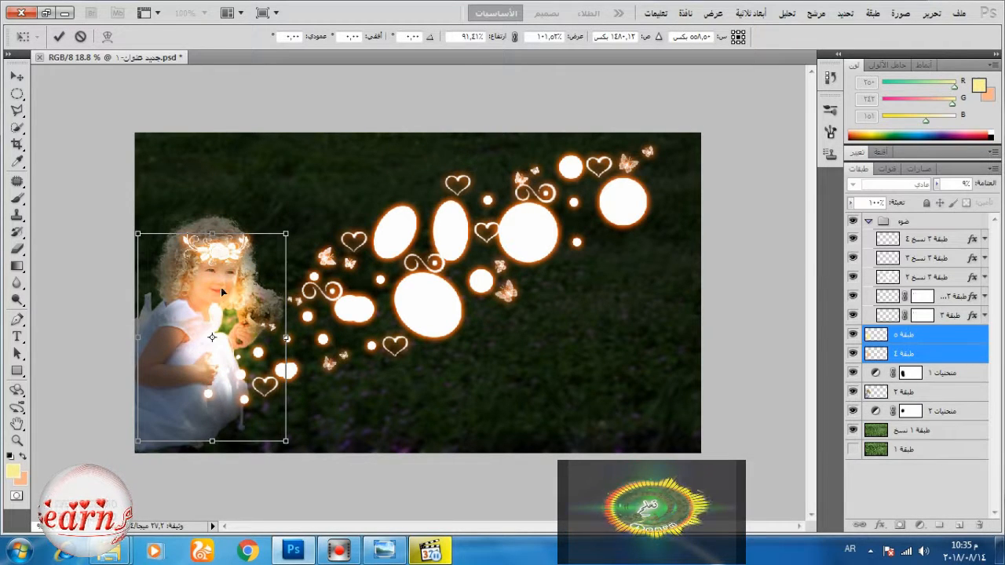
{"action": "left_click_drag", "start_coordinate": [214, 442], "coordinate": [212, 509]}
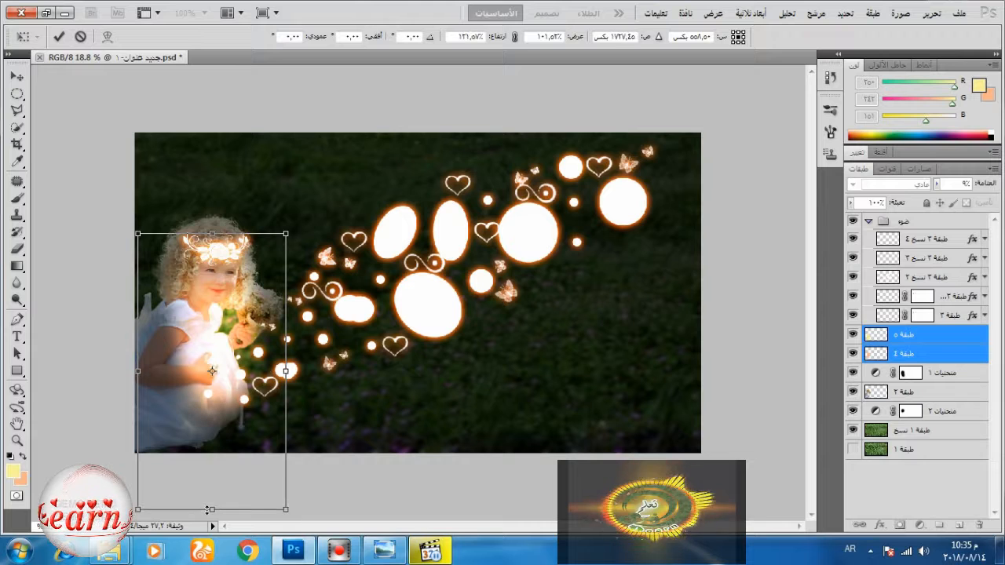
{"action": "left_click_drag", "start_coordinate": [229, 433], "coordinate": [226, 429]}
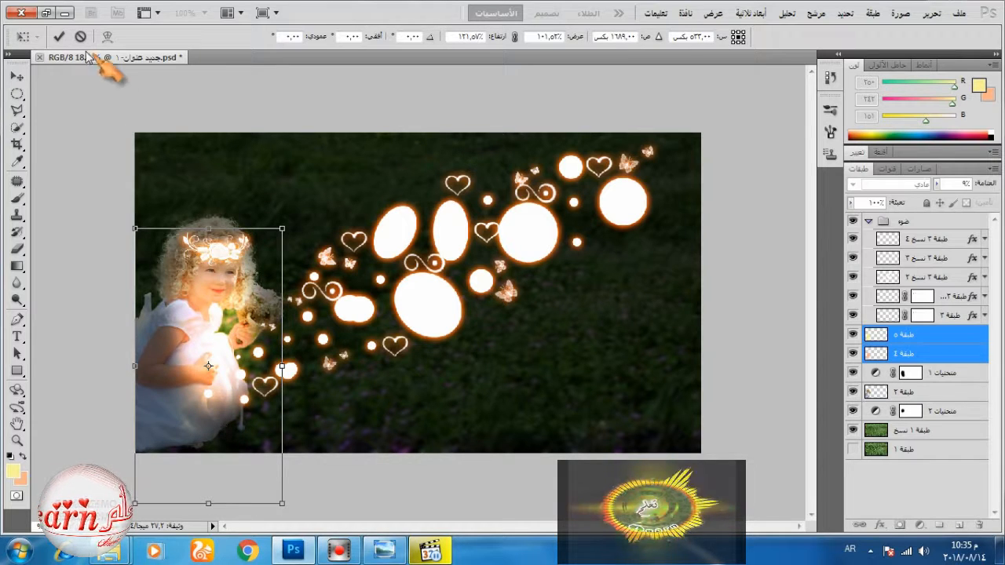
{"action": "left_click", "coordinate": [58, 36]}
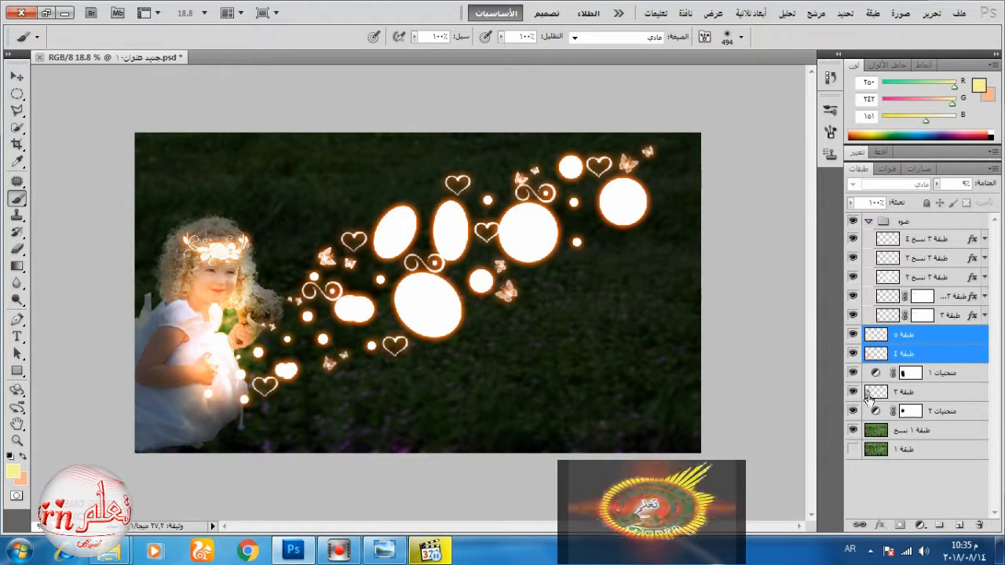
Add a point to the منحنيات ١ curve at input 69, output 32
{"action": "double_click", "coordinate": [876, 375]}
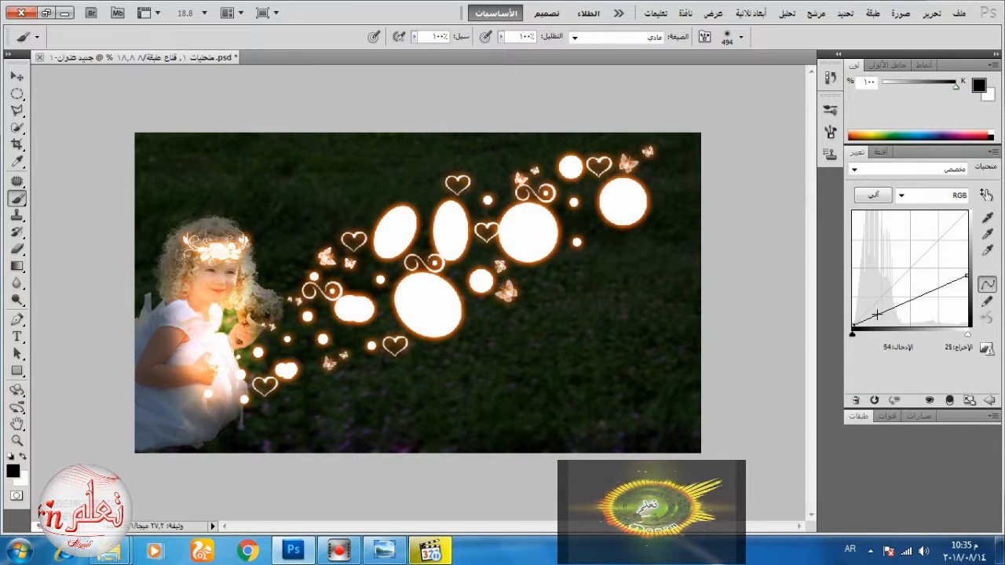
{"action": "mouse_move", "coordinate": [879, 314]}
{"action": "left_mouse_down"}
{"action": "mouse_move", "coordinate": [875, 306]}
{"action": "mouse_move", "coordinate": [884, 312]}
{"action": "left_mouse_up"}
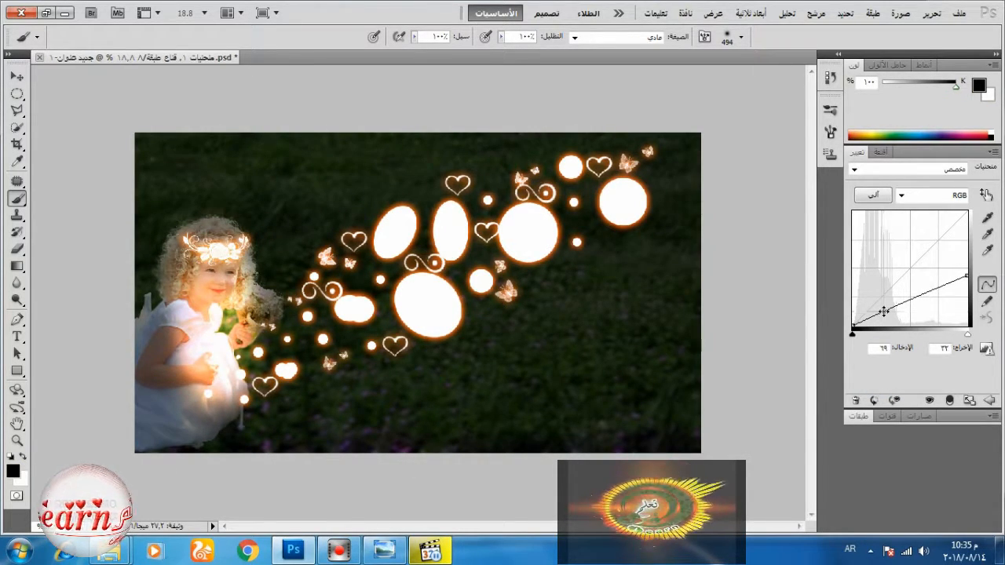
{"action": "left_click", "coordinate": [859, 417]}
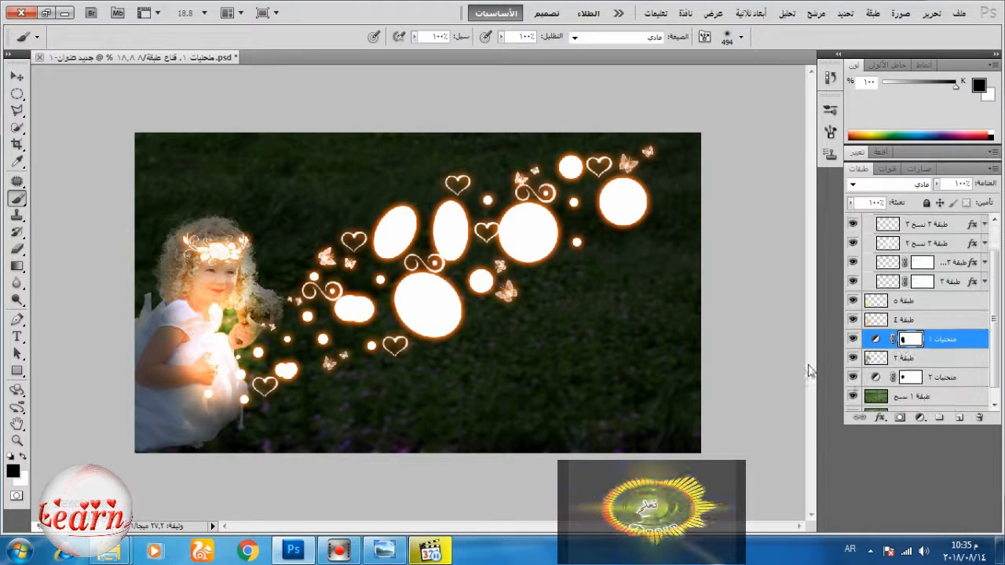
Brighten the girl's face and chest on طبقة ٢ using the Dodge tool with a soft 191 px tip, midtones range and 50% exposure
{"action": "left_click", "coordinate": [871, 361]}
{"action": "left_click", "coordinate": [855, 392]}
{"action": "left_click", "coordinate": [855, 392]}
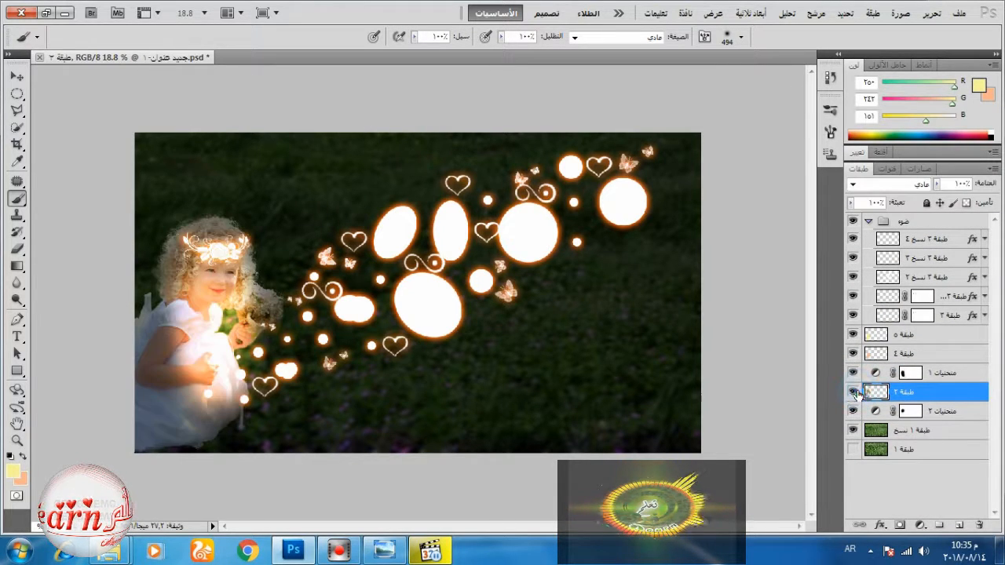
{"action": "left_click", "coordinate": [17, 299]}
{"action": "right_click", "coordinate": [289, 273]}
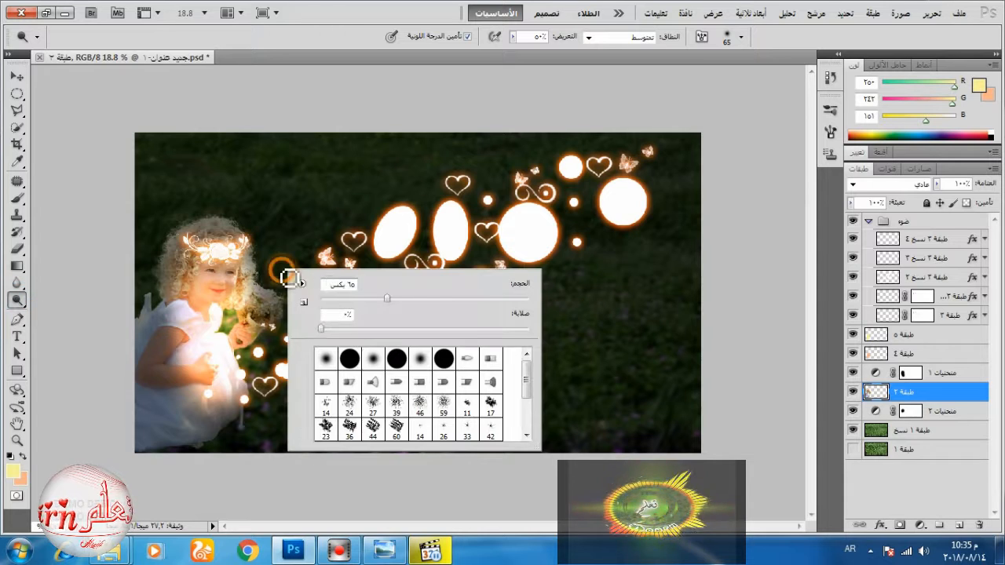
{"action": "left_click_drag", "start_coordinate": [445, 301], "coordinate": [463, 304]}
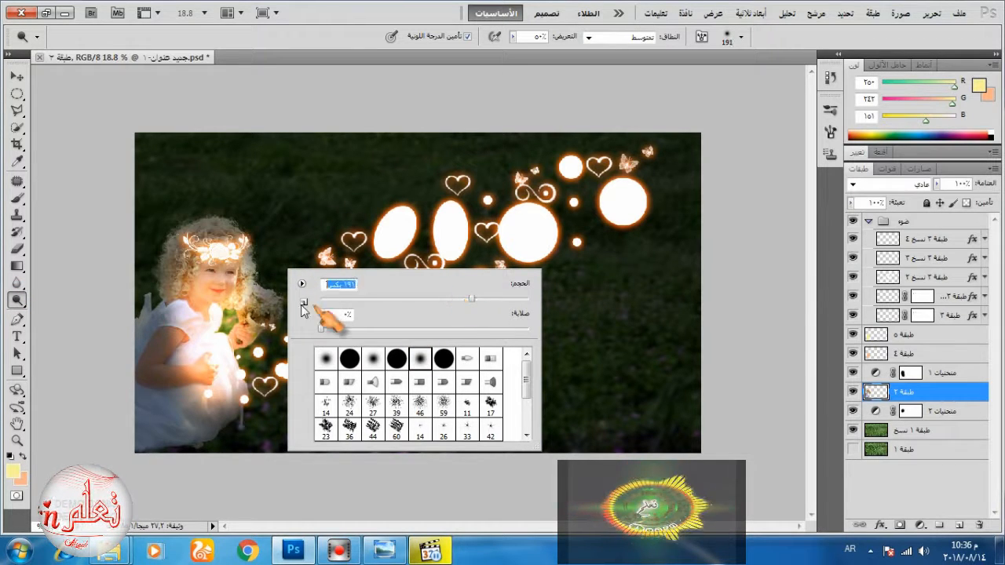
{"action": "left_click", "coordinate": [224, 269]}
{"action": "mouse_move", "coordinate": [217, 303]}
{"action": "left_mouse_down"}
{"action": "mouse_move", "coordinate": [215, 272]}
{"action": "mouse_move", "coordinate": [208, 317]}
{"action": "mouse_move", "coordinate": [203, 304]}
{"action": "mouse_move", "coordinate": [232, 338]}
{"action": "left_mouse_up"}
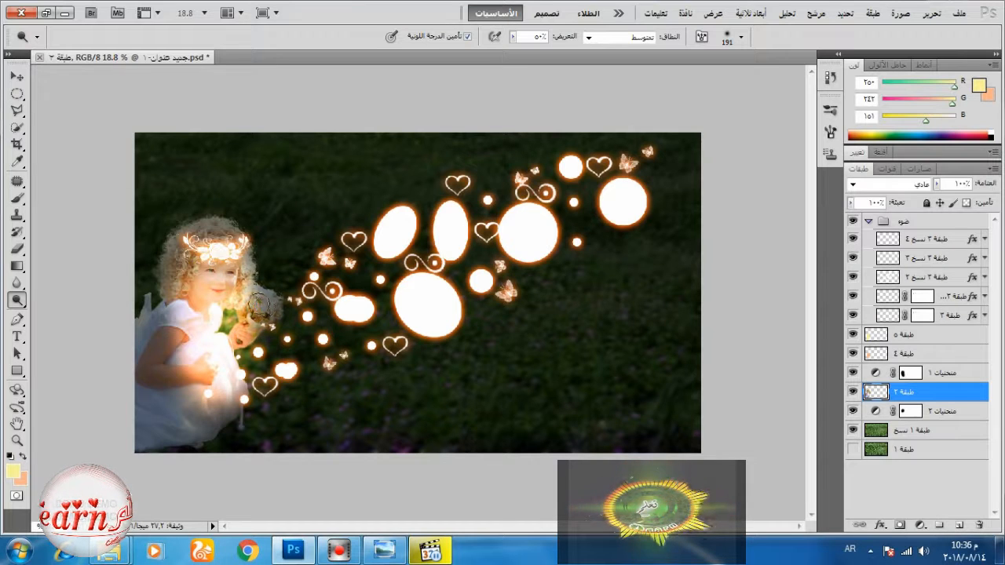
Dodge the girl's bouquet and dress front on طبقة ٢, and darken her back and hair edge with the Burn tool at 184 px
{"action": "mouse_move", "coordinate": [259, 305]}
{"action": "left_mouse_down"}
{"action": "mouse_move", "coordinate": [229, 355]}
{"action": "mouse_move", "coordinate": [229, 404]}
{"action": "left_mouse_up"}
{"action": "left_click_drag", "start_coordinate": [17, 299], "coordinate": [51, 313]}
{"action": "right_click", "coordinate": [361, 320]}
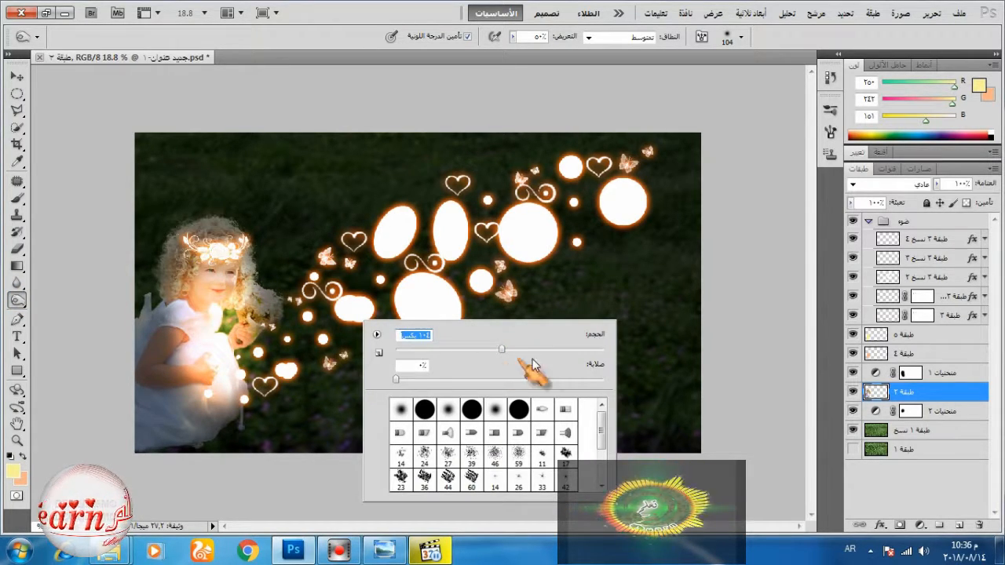
{"action": "left_click_drag", "start_coordinate": [502, 348], "coordinate": [545, 350]}
{"action": "left_click", "coordinate": [155, 309]}
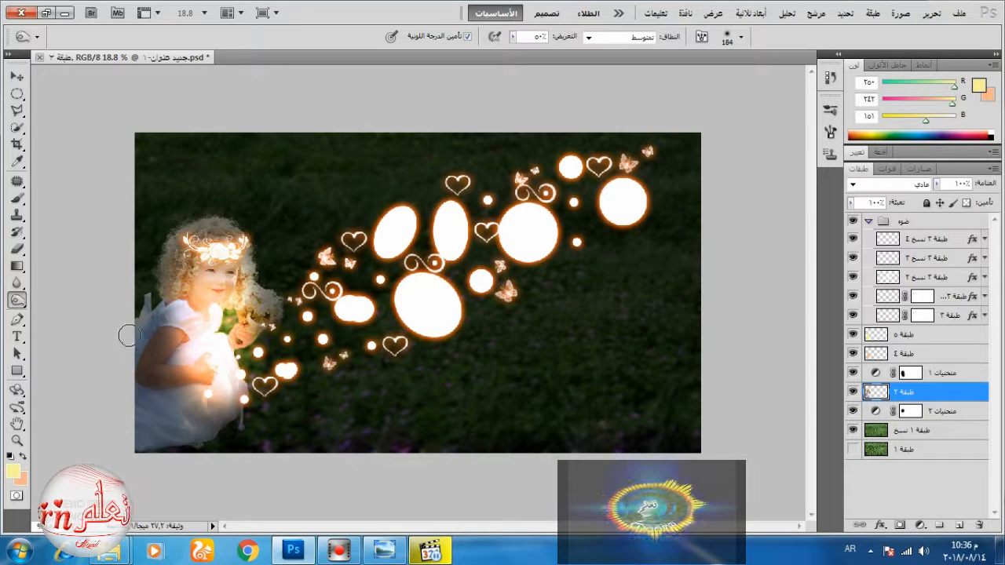
{"action": "left_click_drag", "start_coordinate": [127, 336], "coordinate": [132, 418]}
{"action": "left_click_drag", "start_coordinate": [154, 272], "coordinate": [166, 244]}
{"action": "mouse_move", "coordinate": [151, 295]}
{"action": "left_mouse_down"}
{"action": "mouse_move", "coordinate": [157, 263]}
{"action": "mouse_move", "coordinate": [168, 263]}
{"action": "left_mouse_up"}
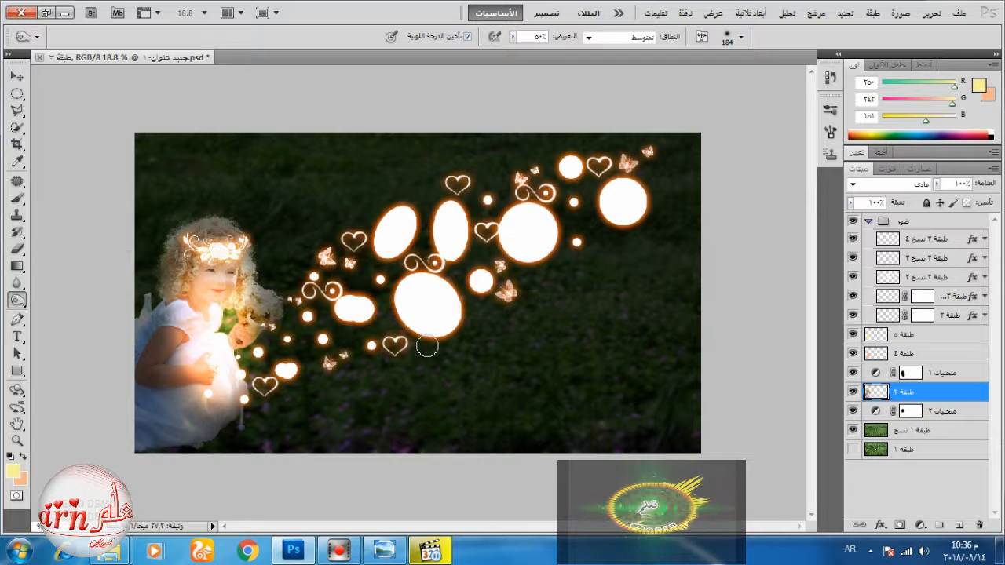
Free-transform طبقة ٥ and طبقة ٤ together to 115.47% width and 120.02% height so the glow reaches past the girl's head and bouquet
{"action": "left_click", "coordinate": [882, 338]}
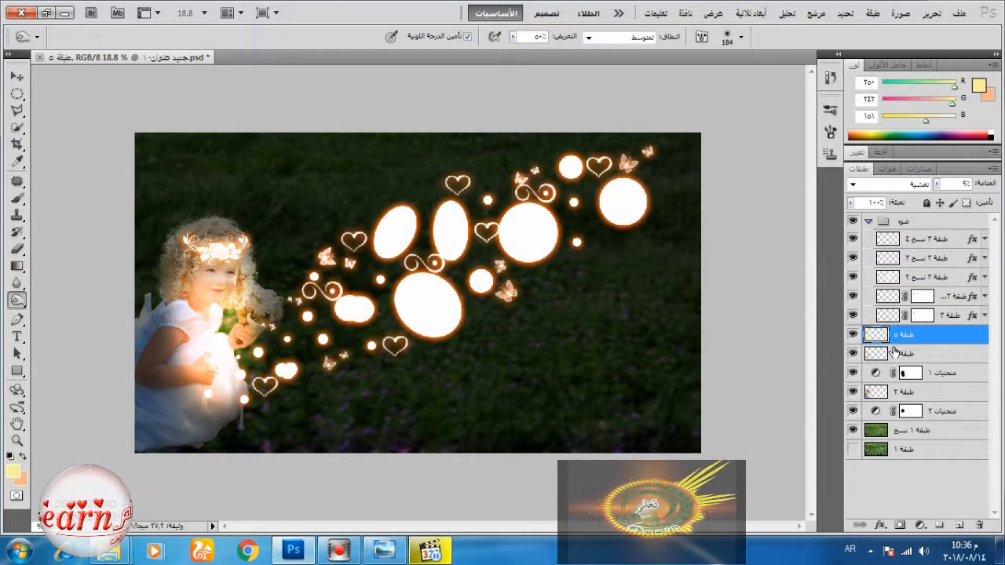
{"action": "left_click", "coordinate": [894, 352], "text": "shift"}
{"action": "key", "text": "ctrl+t"}
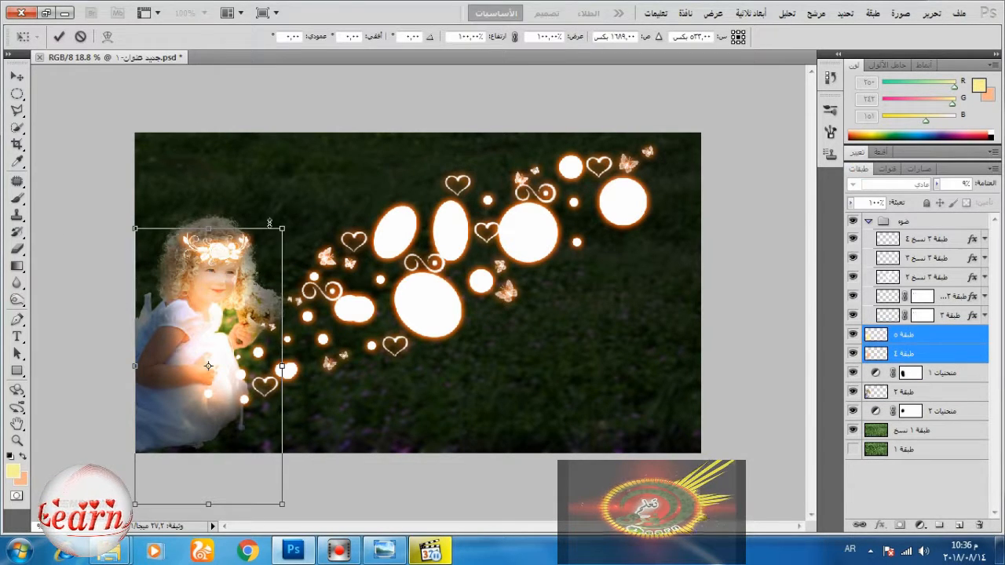
{"action": "left_click_drag", "start_coordinate": [210, 227], "coordinate": [214, 215]}
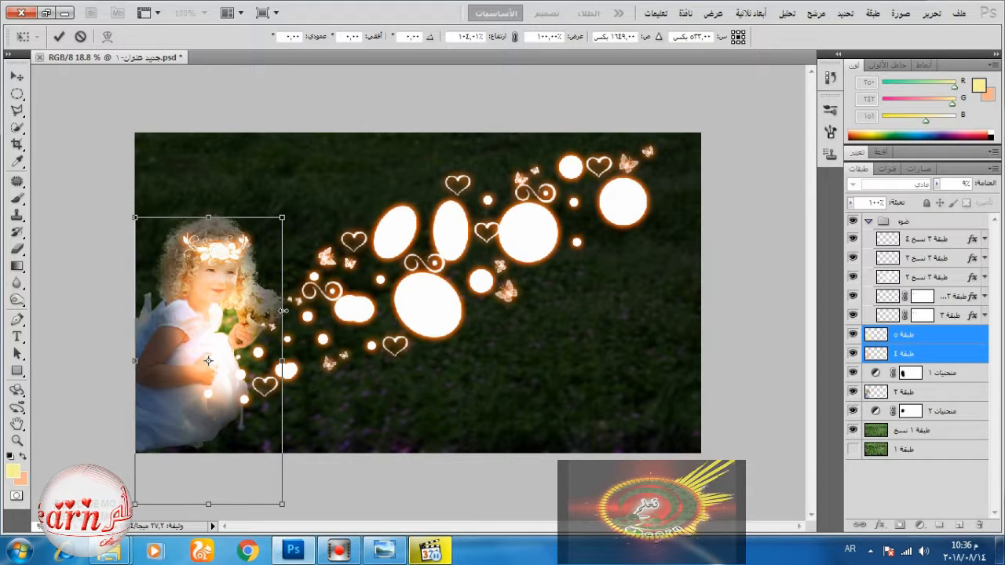
{"action": "left_click_drag", "start_coordinate": [284, 311], "coordinate": [304, 311]}
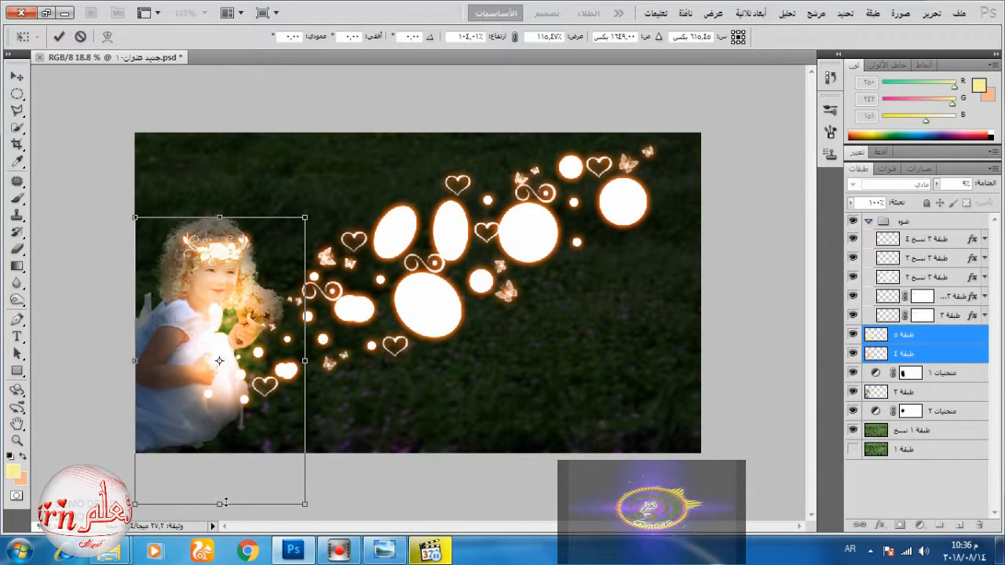
{"action": "left_click_drag", "start_coordinate": [226, 503], "coordinate": [229, 548]}
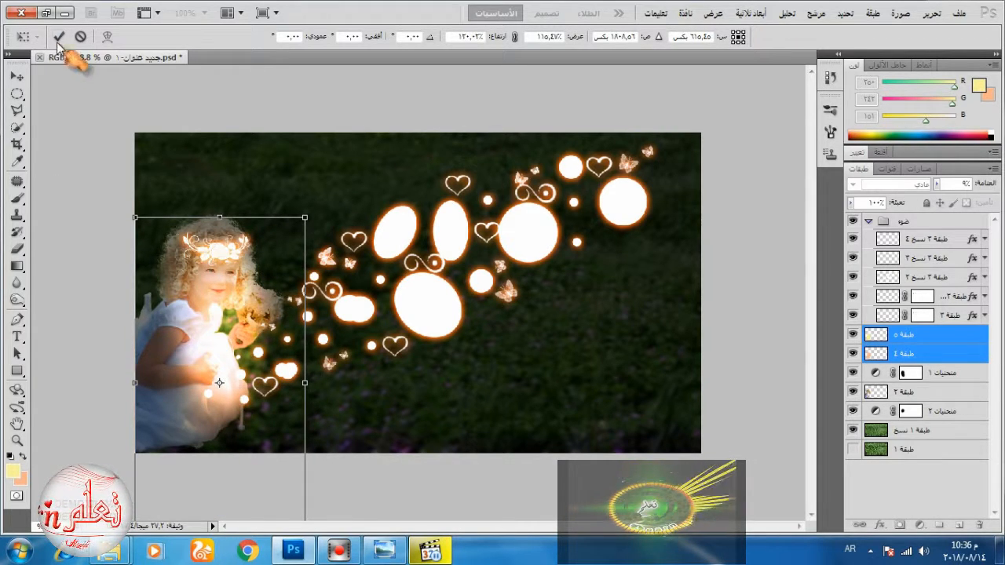
{"action": "left_click", "coordinate": [58, 36]}
{"action": "key", "text": "o"}
Paint black on the منحنيات ١ mask over the girl's hair, bouquet and dress with a soft 494 px brush at 40% opacity
{"action": "left_click", "coordinate": [919, 375]}
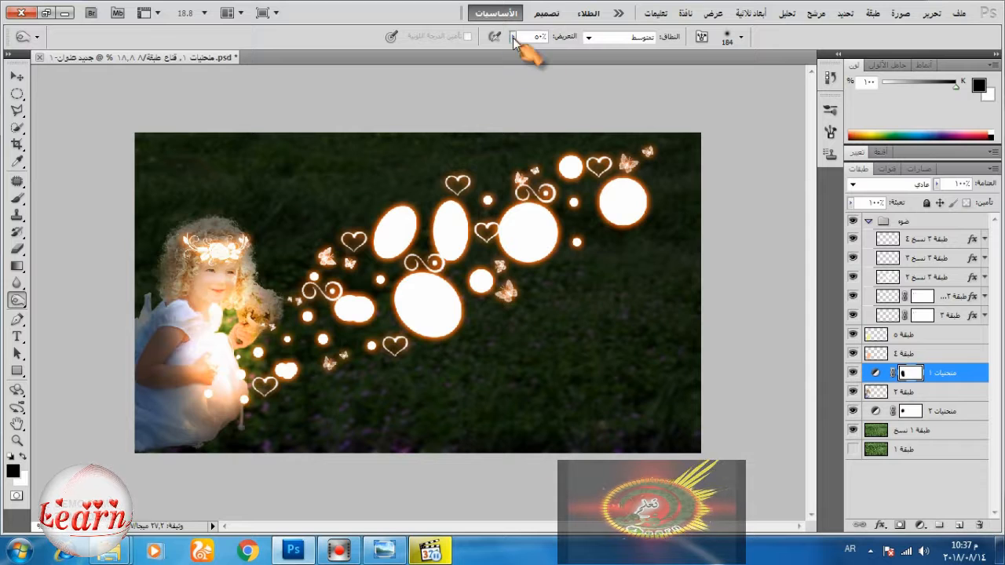
{"action": "left_click_drag", "start_coordinate": [514, 40], "coordinate": [545, 56]}
{"action": "left_click", "coordinate": [857, 377]}
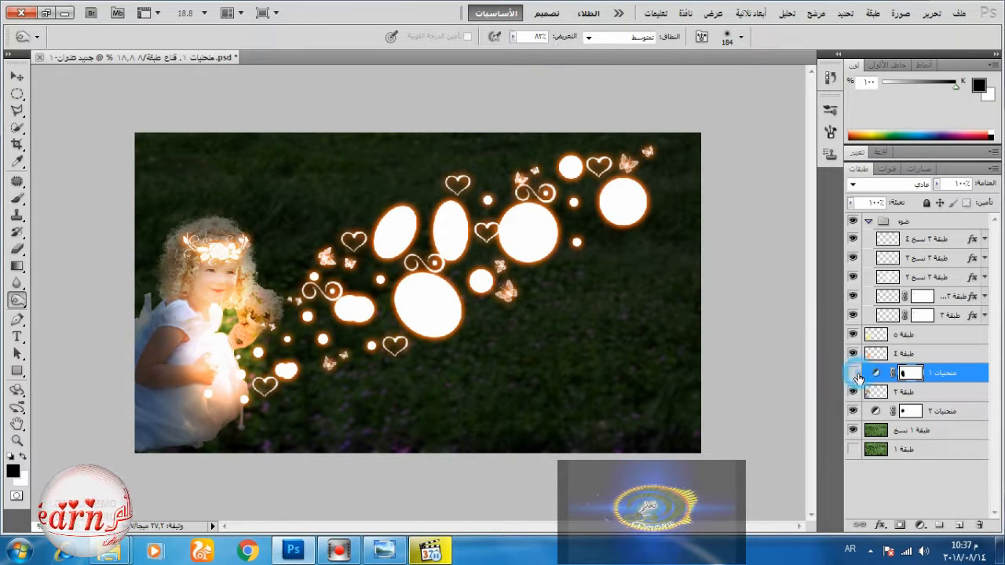
{"action": "left_click", "coordinate": [854, 375]}
{"action": "right_click", "coordinate": [281, 242]}
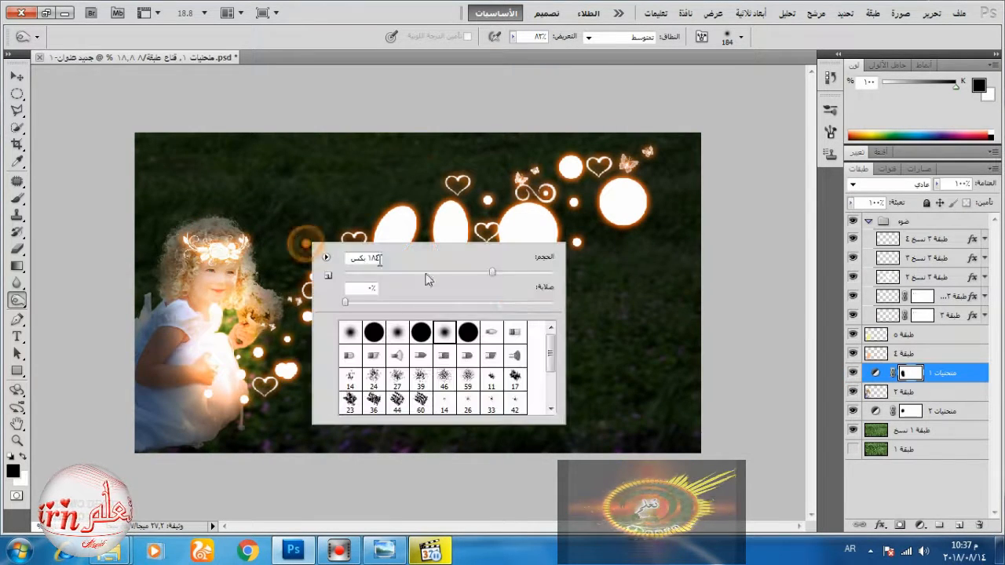
{"action": "left_click_drag", "start_coordinate": [494, 272], "coordinate": [524, 271]}
{"action": "left_click", "coordinate": [17, 199]}
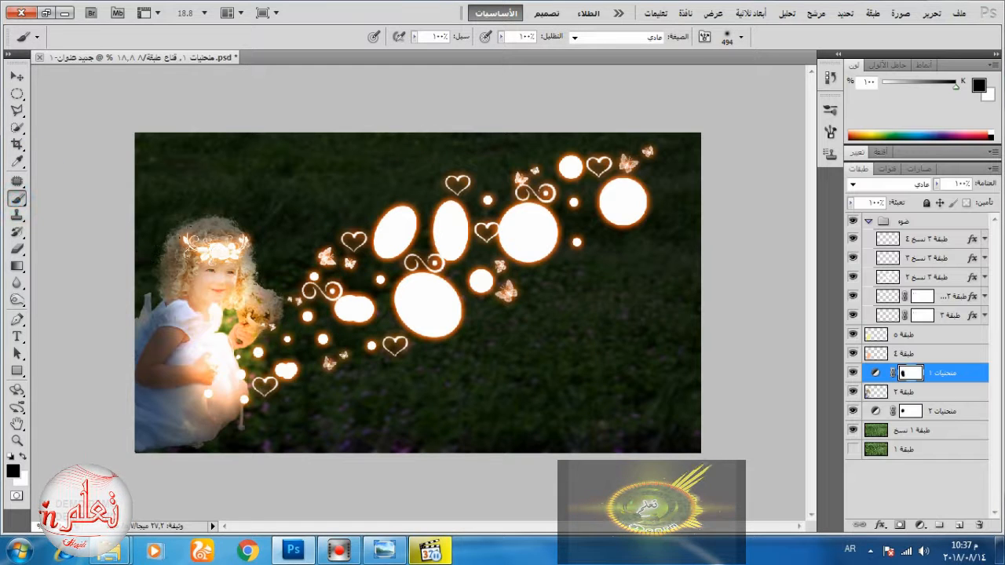
{"action": "left_click_drag", "start_coordinate": [501, 36], "coordinate": [479, 52]}
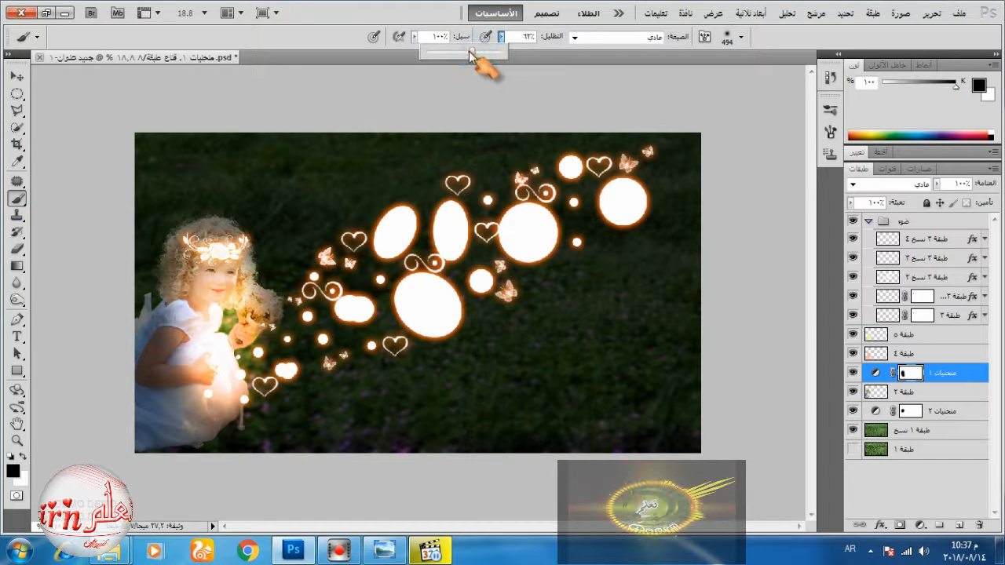
{"action": "left_click", "coordinate": [194, 223]}
{"action": "left_click_drag", "start_coordinate": [195, 225], "coordinate": [206, 241]}
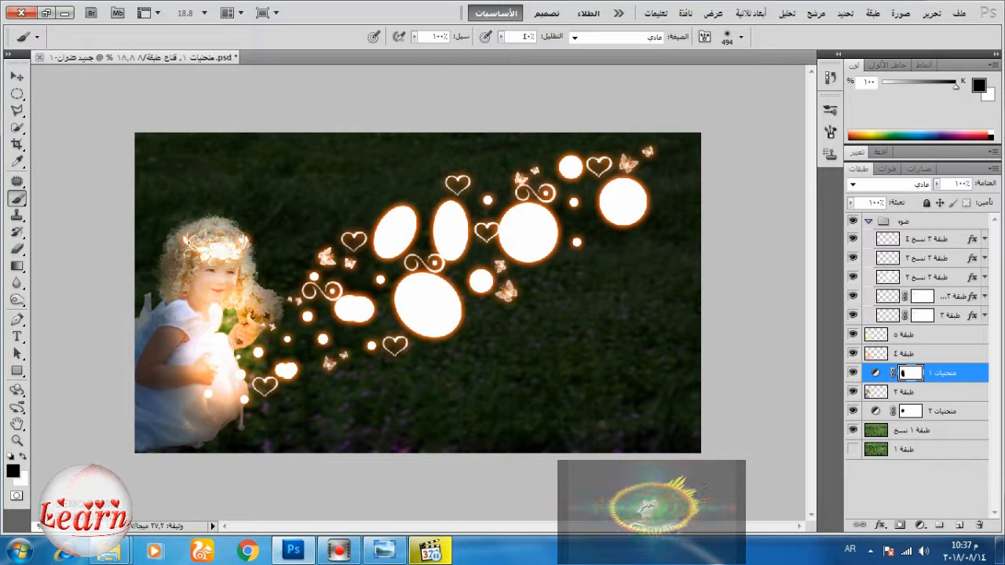
{"action": "mouse_move", "coordinate": [220, 373]}
{"action": "left_mouse_down"}
{"action": "mouse_move", "coordinate": [236, 402]}
{"action": "mouse_move", "coordinate": [220, 396]}
{"action": "left_mouse_up"}
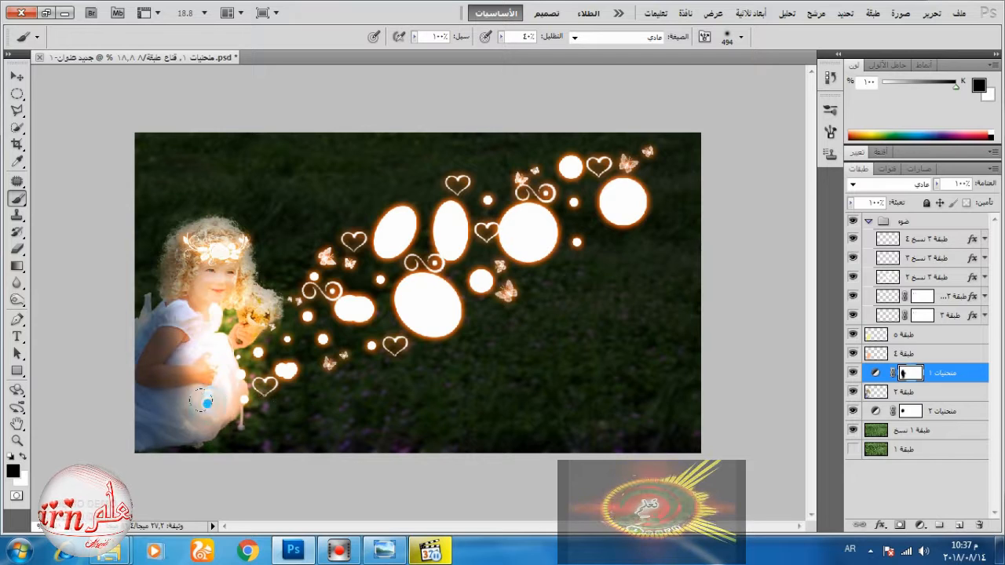
Add a layer mask to طبقة ٢ and paint black along the dress's lower edge with the grass-blade brush at 324 px
{"action": "left_click", "coordinate": [876, 397]}
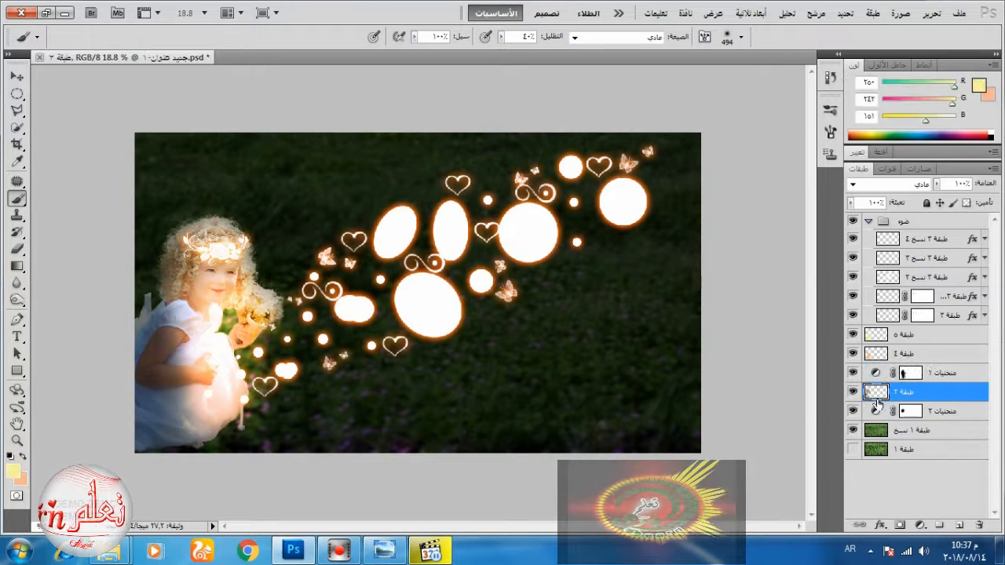
{"action": "left_click", "coordinate": [900, 525]}
{"action": "right_click", "coordinate": [311, 404]}
{"action": "left_click", "coordinate": [345, 495]}
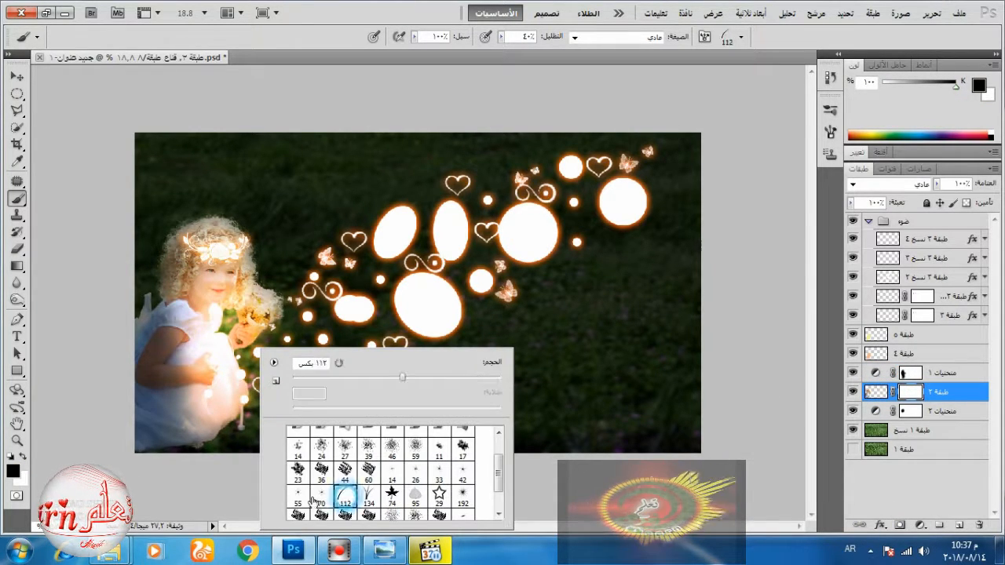
{"action": "left_click", "coordinate": [461, 377]}
{"action": "left_click", "coordinate": [251, 454]}
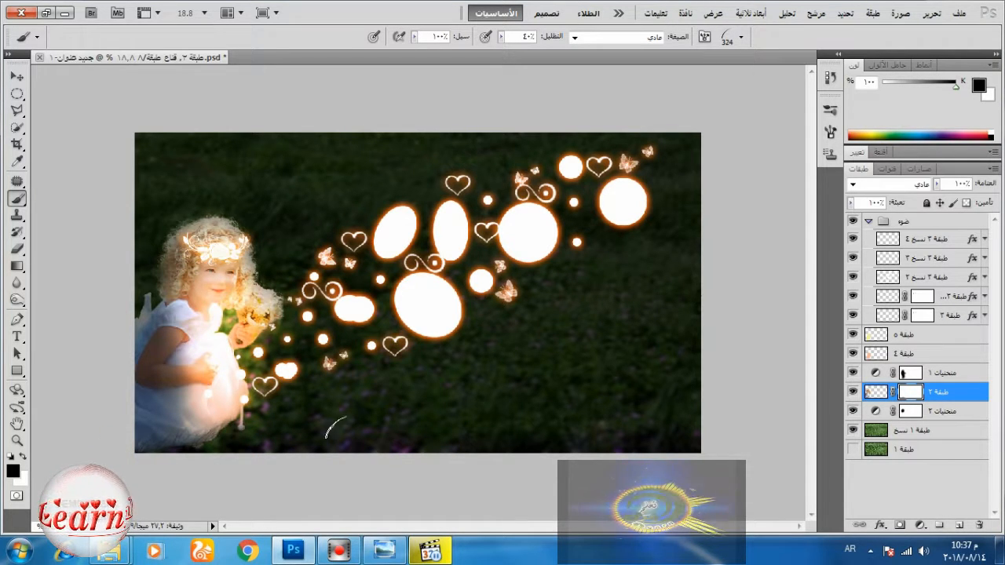
Paint more grass-blade strokes over the dress's lower edge on the طبقة ٢ mask, enlarging the brush to 911 px and reducing it to 574 px
{"action": "right_click", "coordinate": [490, 396]}
{"action": "left_click", "coordinate": [723, 378]}
{"action": "key", "text": "Return"}
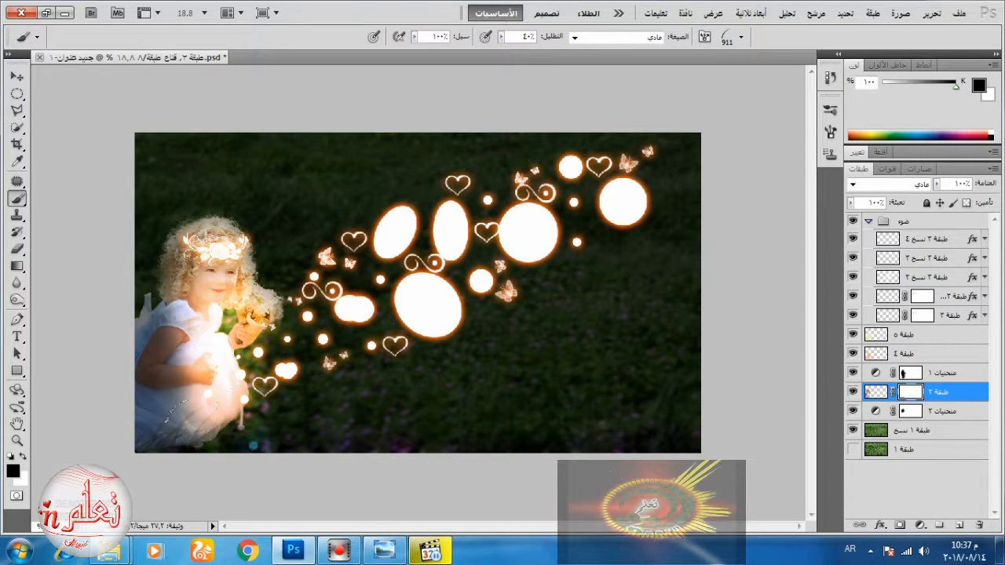
{"action": "right_click", "coordinate": [491, 396]}
{"action": "left_click", "coordinate": [667, 377]}
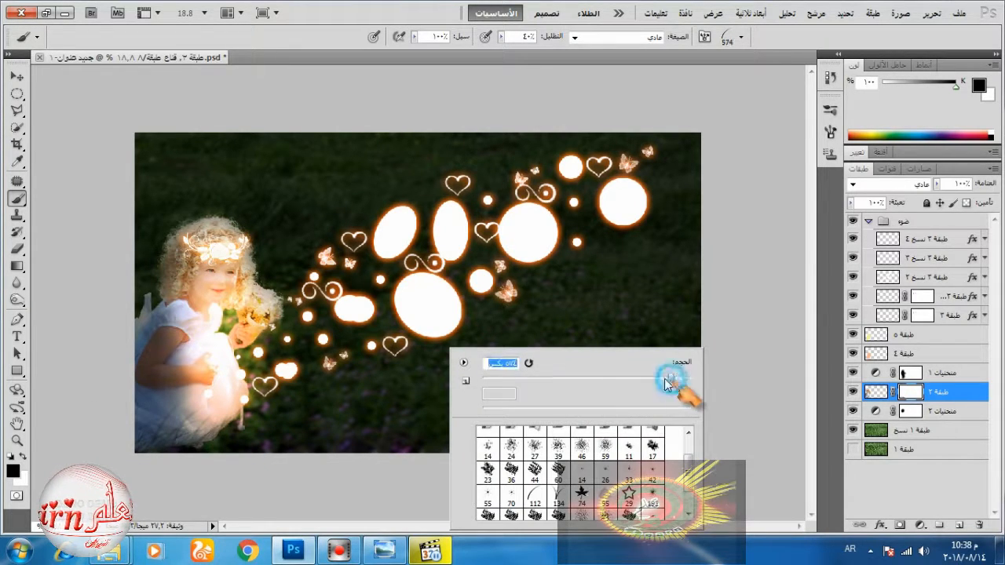
{"action": "key", "text": "Return"}
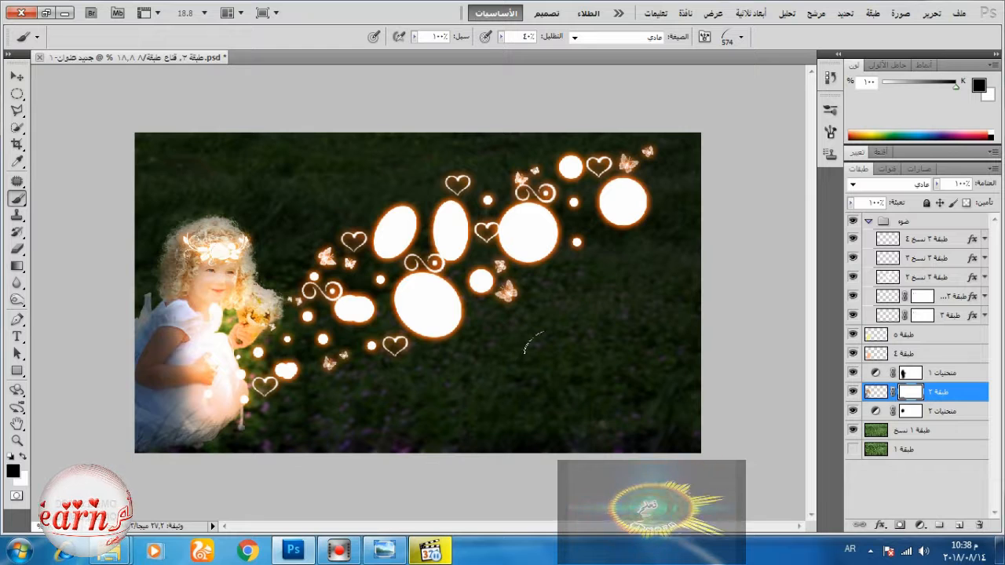
Soften the bottom of the dress on the طبقة ٢ mask using a soft round 574 px brush
{"action": "right_click", "coordinate": [560, 350]}
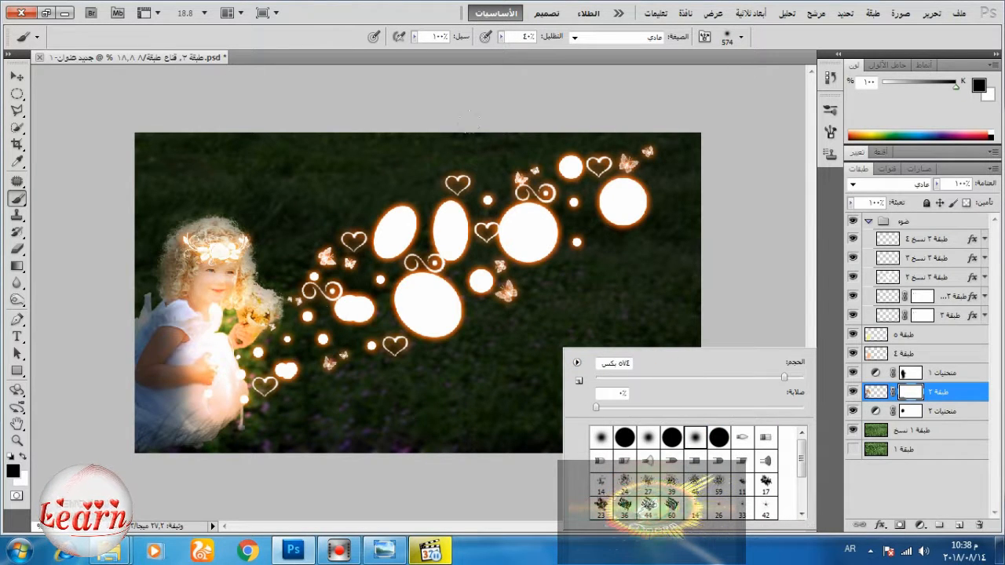
{"action": "left_click", "coordinate": [213, 468]}
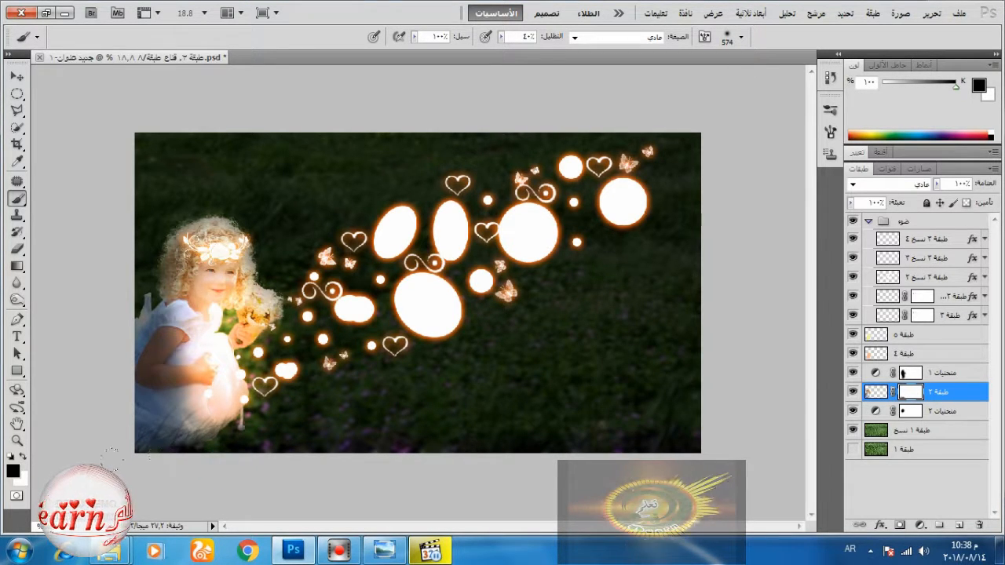
{"action": "left_click", "coordinate": [204, 475]}
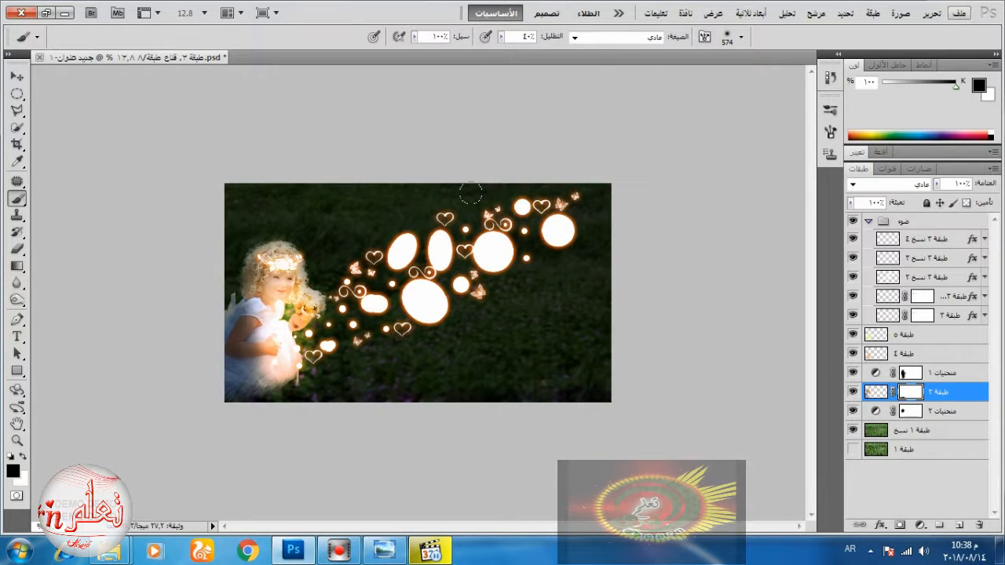
Stamp all visible layers into a new merged layer above the ضوء group
{"action": "left_click", "coordinate": [962, 223]}
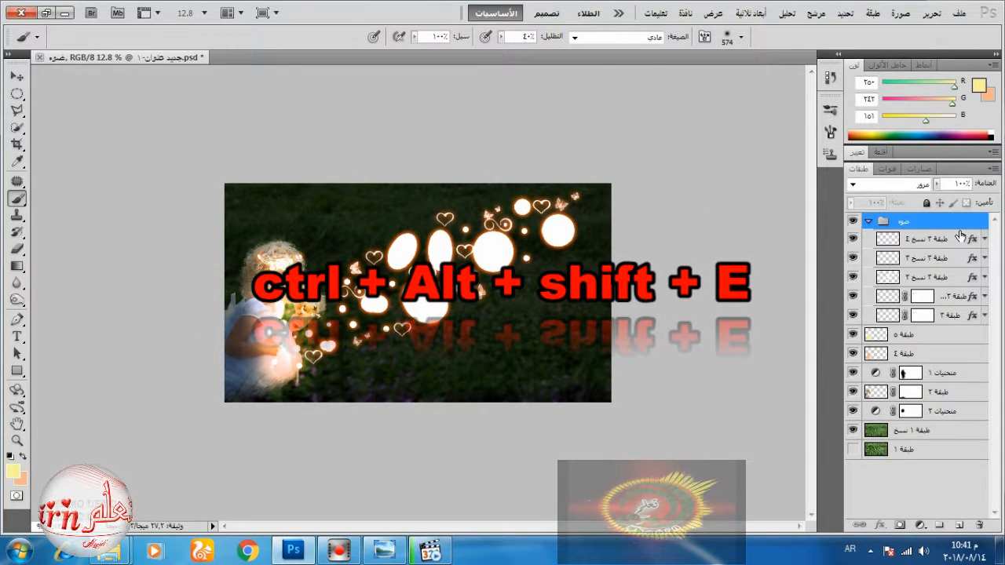
{"action": "key", "text": "ctrl+alt+shift+e"}
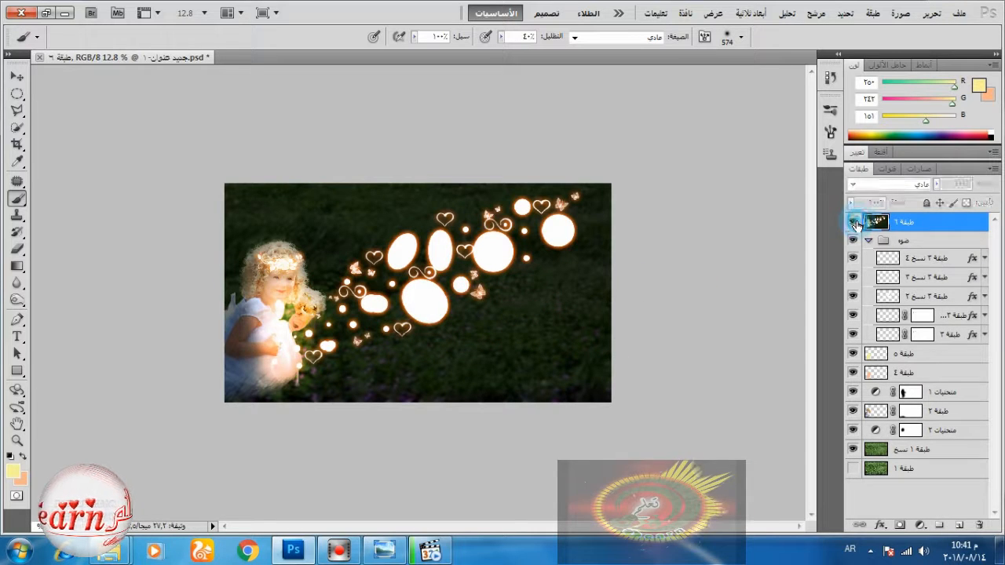
{"action": "left_click", "coordinate": [900, 12]}
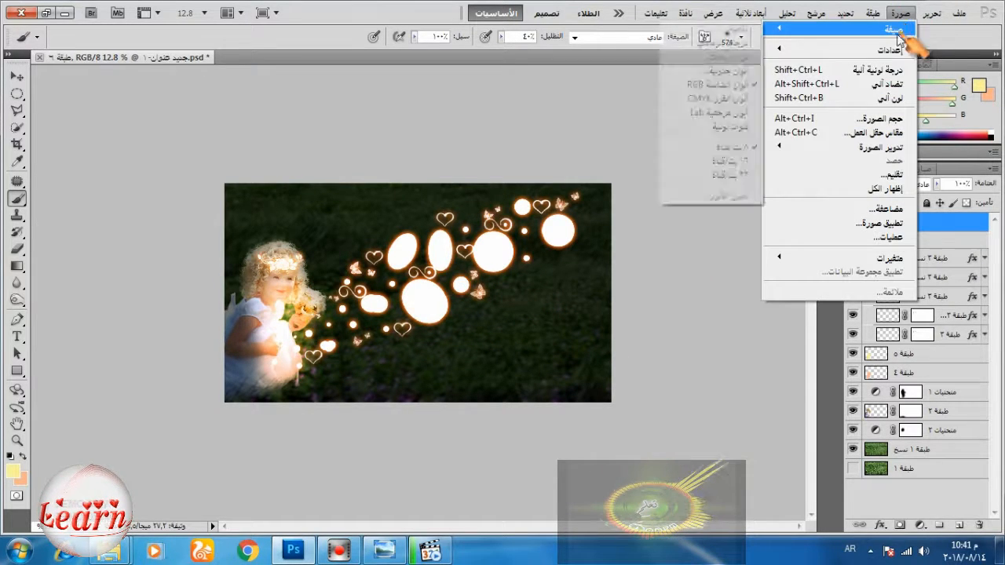
{"action": "mouse_move", "coordinate": [879, 49]}
{"action": "left_click", "coordinate": [618, 127]}
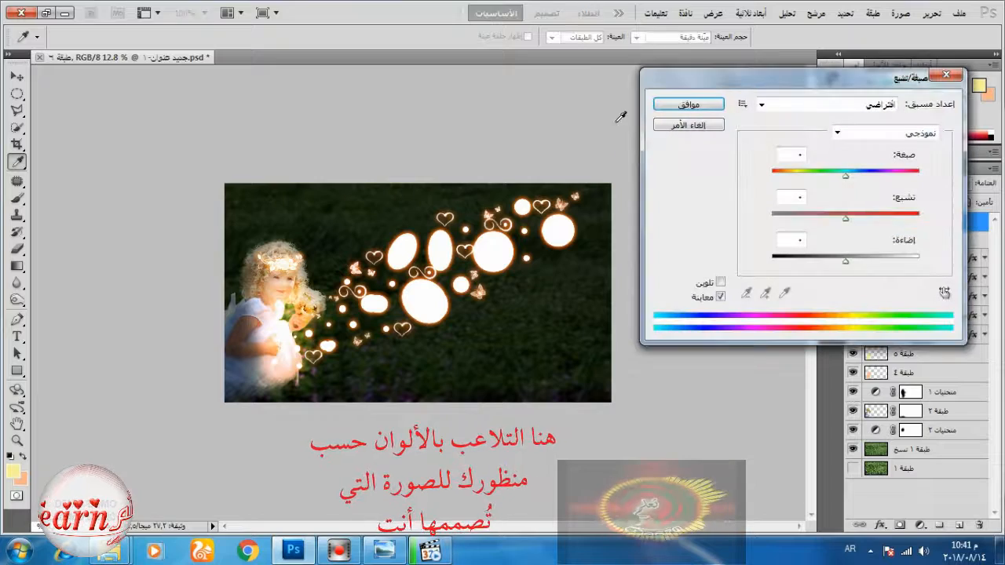
{"action": "left_click", "coordinate": [717, 282]}
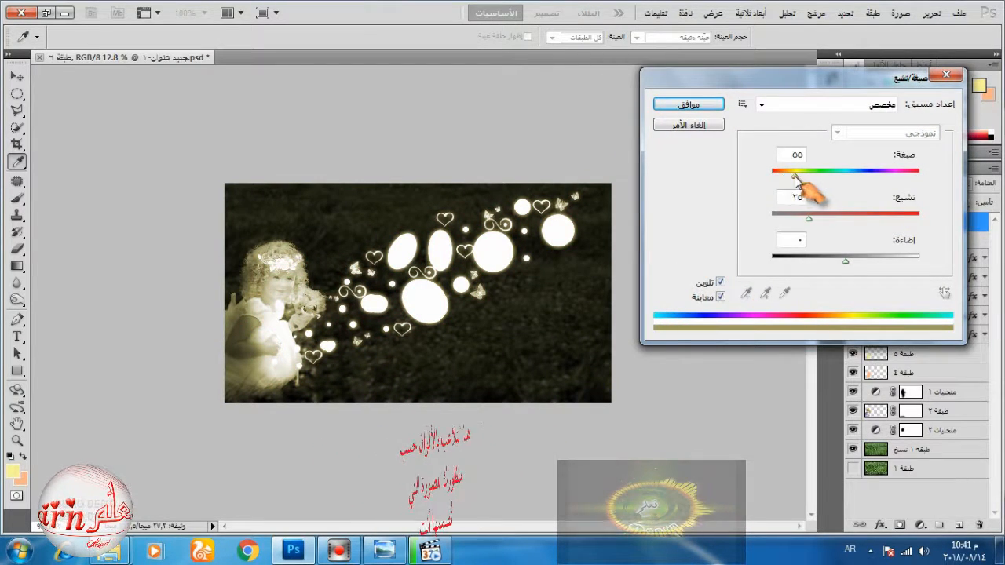
{"action": "left_click_drag", "start_coordinate": [794, 174], "coordinate": [911, 182]}
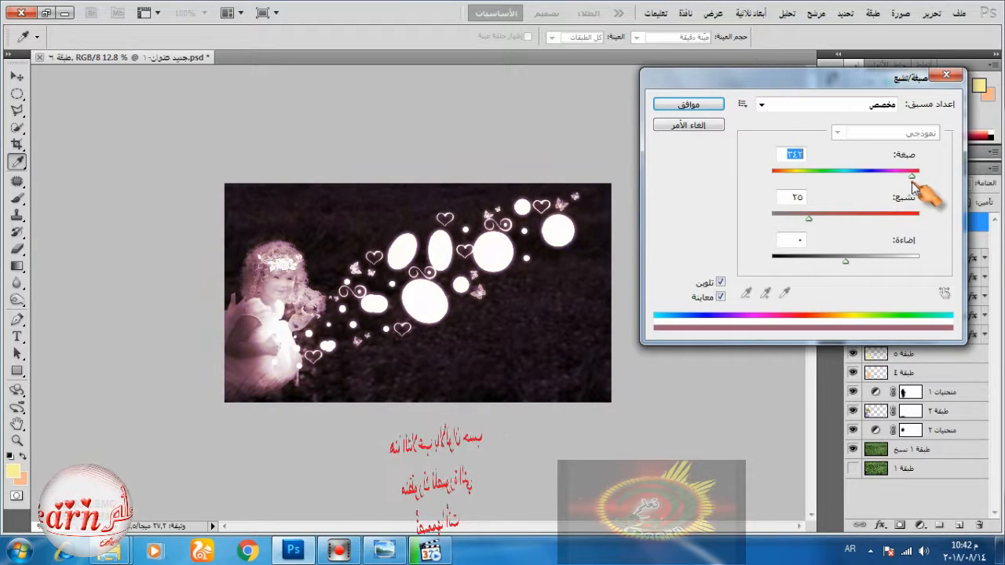
{"action": "left_click_drag", "start_coordinate": [809, 217], "coordinate": [839, 223]}
{"action": "mouse_move", "coordinate": [845, 259]}
{"action": "left_mouse_down"}
{"action": "mouse_move", "coordinate": [860, 260]}
{"action": "mouse_move", "coordinate": [851, 262]}
{"action": "left_mouse_up"}
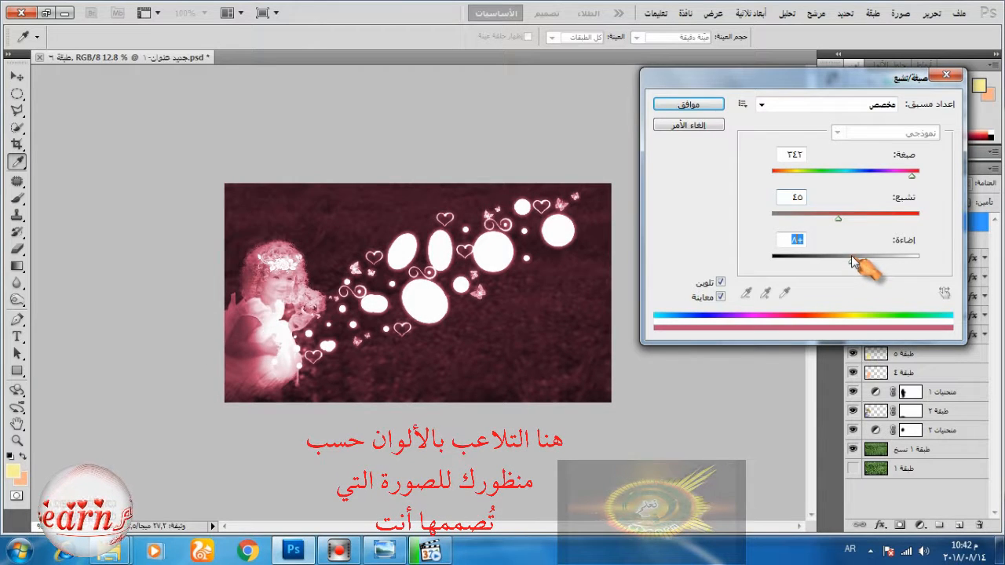
{"action": "type", "text": "0"}
{"action": "left_click_drag", "start_coordinate": [911, 176], "coordinate": [837, 184]}
{"action": "left_click", "coordinate": [691, 124]}
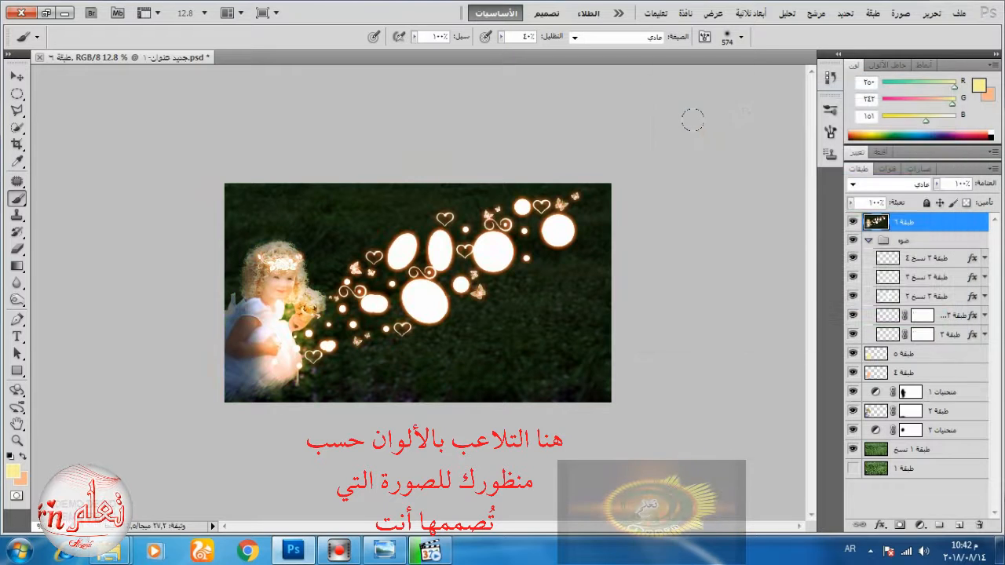
Try a Color Balance adjustment layer above طبقة ٦ with midtones shifted slightly toward red and yellow
{"action": "left_click", "coordinate": [920, 525]}
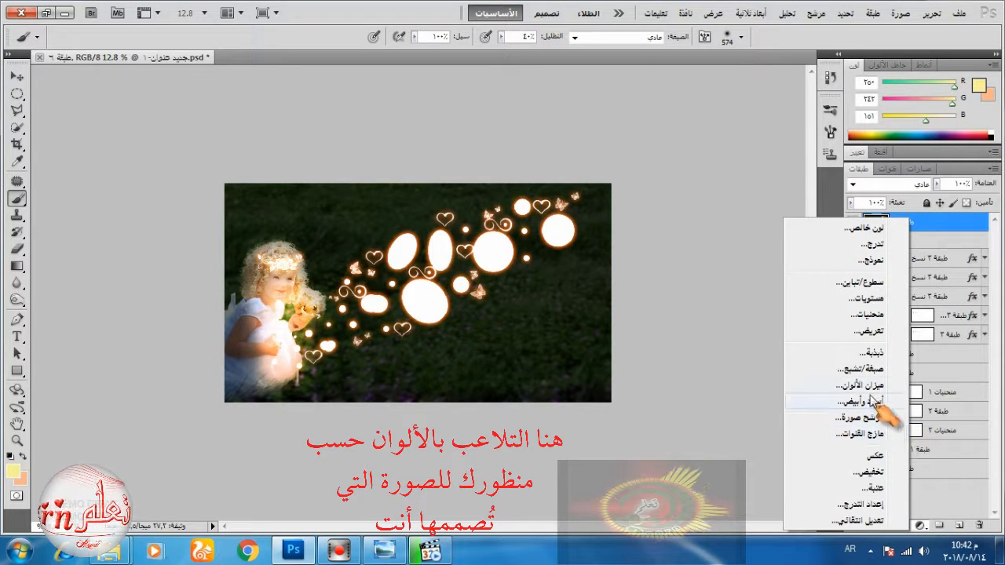
{"action": "left_click", "coordinate": [869, 404]}
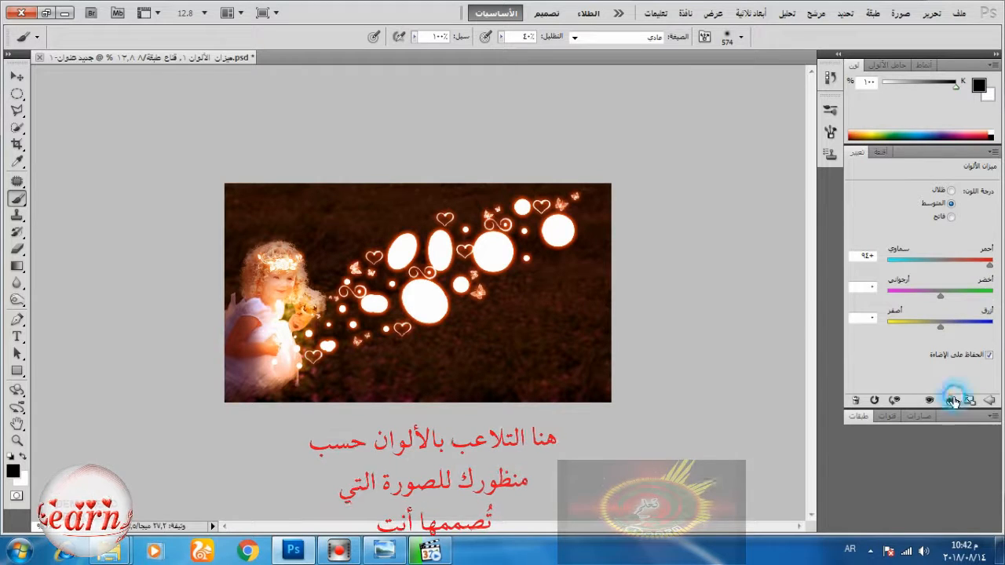
{"action": "left_click_drag", "start_coordinate": [989, 265], "coordinate": [946, 267]}
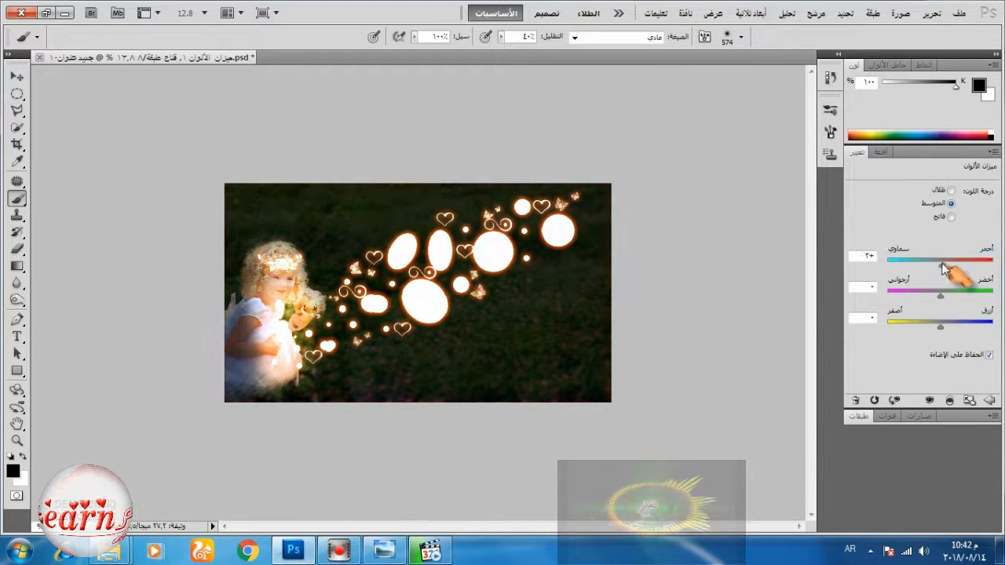
{"action": "mouse_move", "coordinate": [941, 325]}
{"action": "left_mouse_down"}
{"action": "mouse_move", "coordinate": [904, 328]}
{"action": "mouse_move", "coordinate": [990, 328]}
{"action": "mouse_move", "coordinate": [938, 328]}
{"action": "left_mouse_up"}
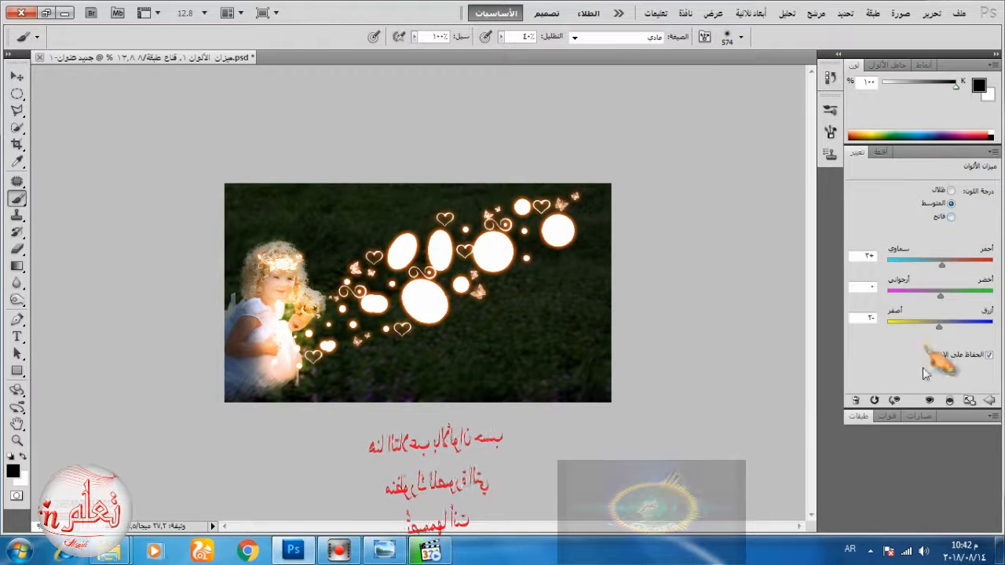
Try Color Balance highlights of red +10, green +69 and blue +40, and delete the adjustment layer
{"action": "left_click", "coordinate": [951, 217]}
{"action": "left_click_drag", "start_coordinate": [946, 267], "coordinate": [977, 296]}
{"action": "mouse_move", "coordinate": [943, 326]}
{"action": "left_mouse_down"}
{"action": "mouse_move", "coordinate": [917, 325]}
{"action": "mouse_move", "coordinate": [960, 325]}
{"action": "left_mouse_up"}
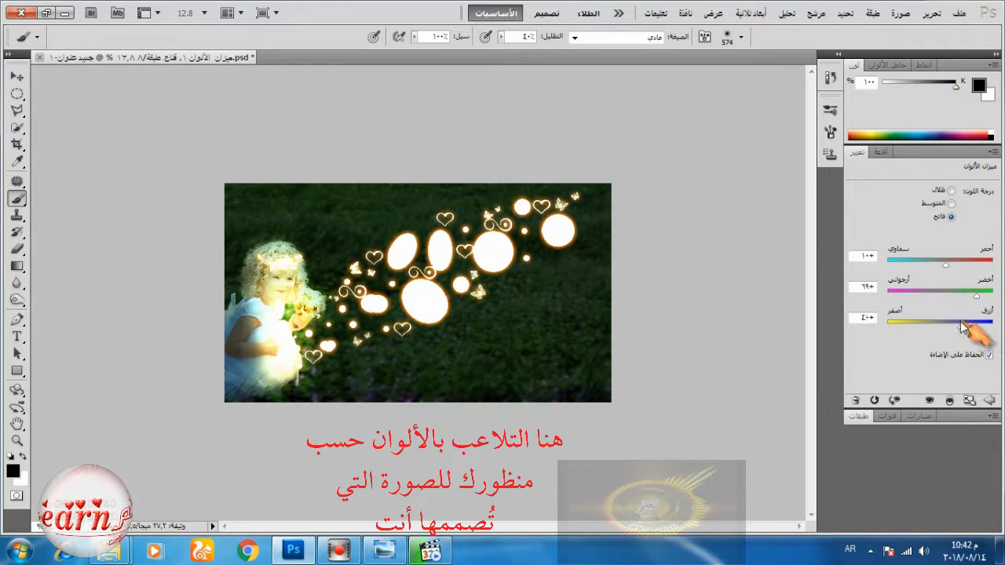
{"action": "left_click", "coordinate": [856, 400]}
{"action": "left_click", "coordinate": [560, 224]}
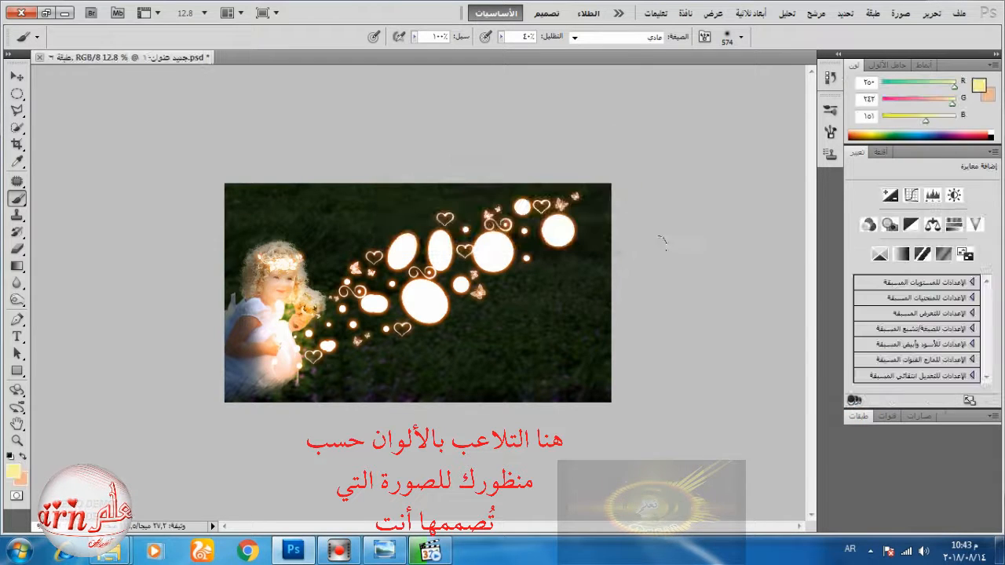
Try a Selective Color adjustment layer on the yellows with yellow -2 and black -38
{"action": "left_click", "coordinate": [870, 416]}
{"action": "left_click", "coordinate": [918, 420]}
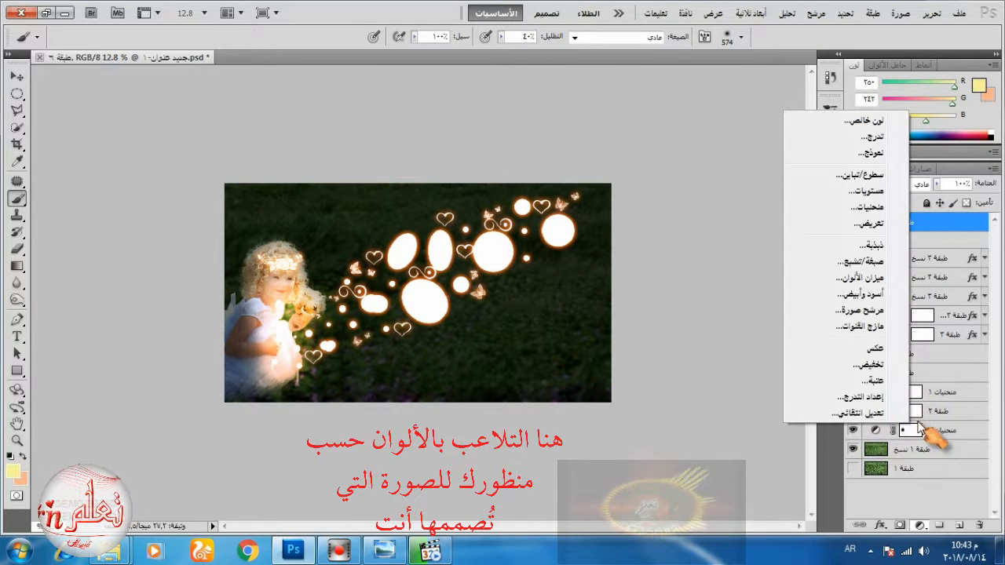
{"action": "left_click", "coordinate": [893, 419]}
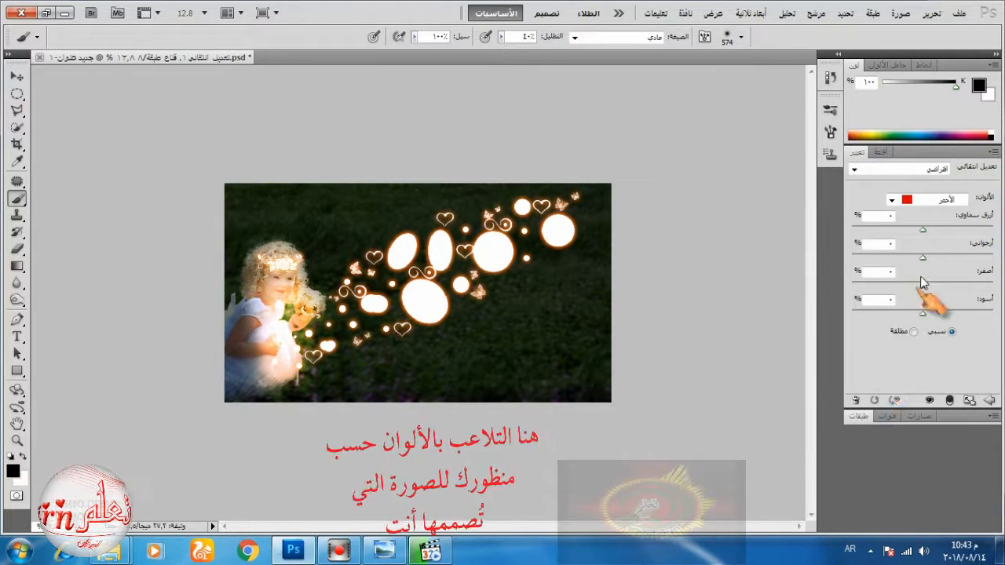
{"action": "left_click", "coordinate": [893, 202]}
{"action": "left_click", "coordinate": [910, 224]}
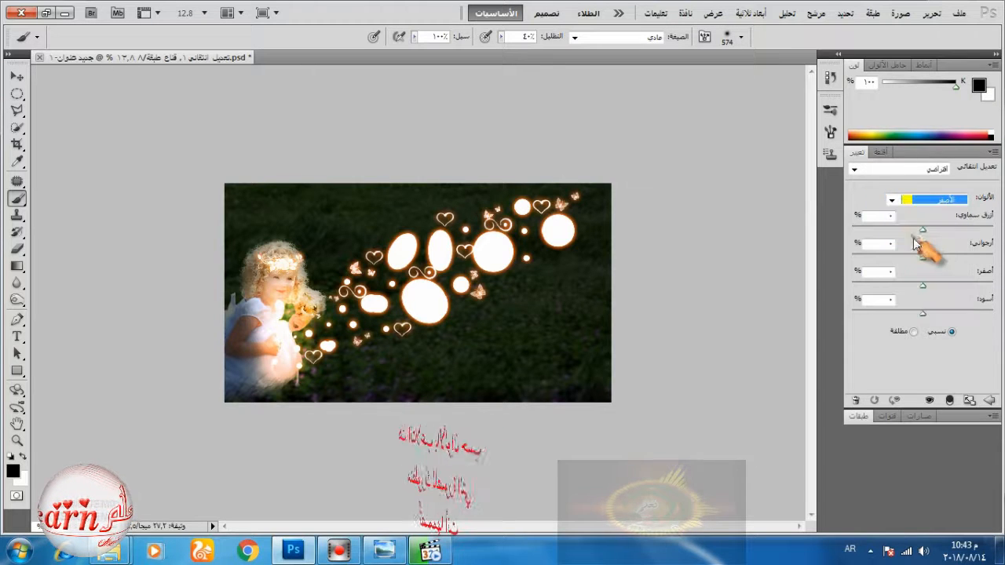
{"action": "left_click_drag", "start_coordinate": [924, 284], "coordinate": [900, 322]}
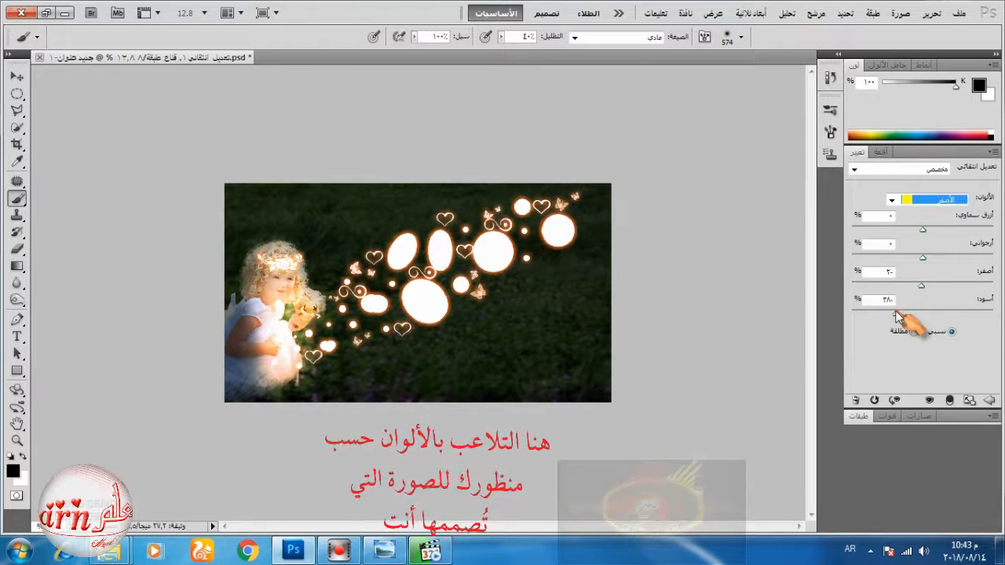
Switch Selective Color to absolute and try yellow +30, magenta +100 and cyan -49 in the yellows
{"action": "left_click", "coordinate": [913, 332]}
{"action": "left_click_drag", "start_coordinate": [926, 290], "coordinate": [980, 293]}
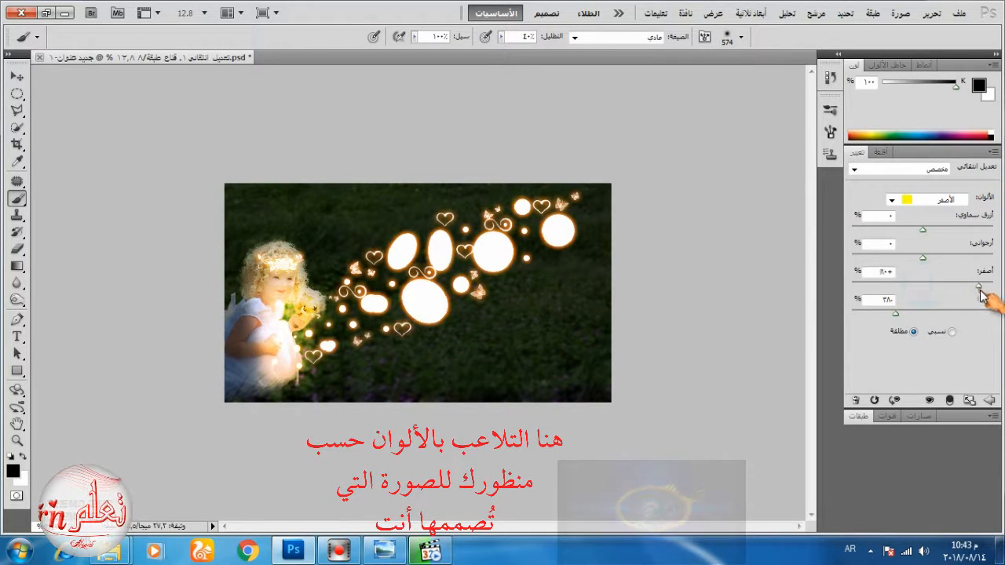
{"action": "left_click_drag", "start_coordinate": [877, 281], "coordinate": [1003, 272]}
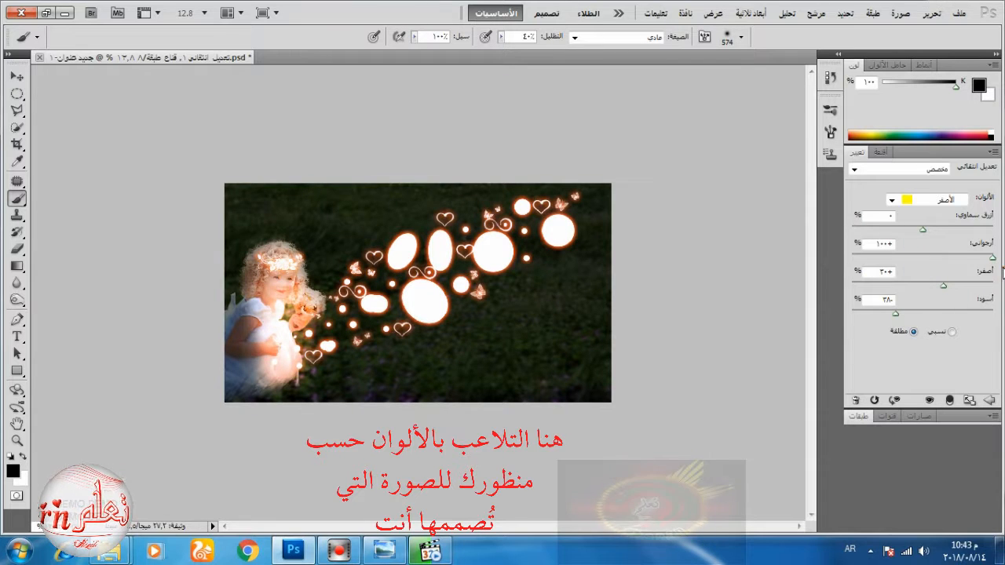
{"action": "left_click_drag", "start_coordinate": [926, 233], "coordinate": [887, 261]}
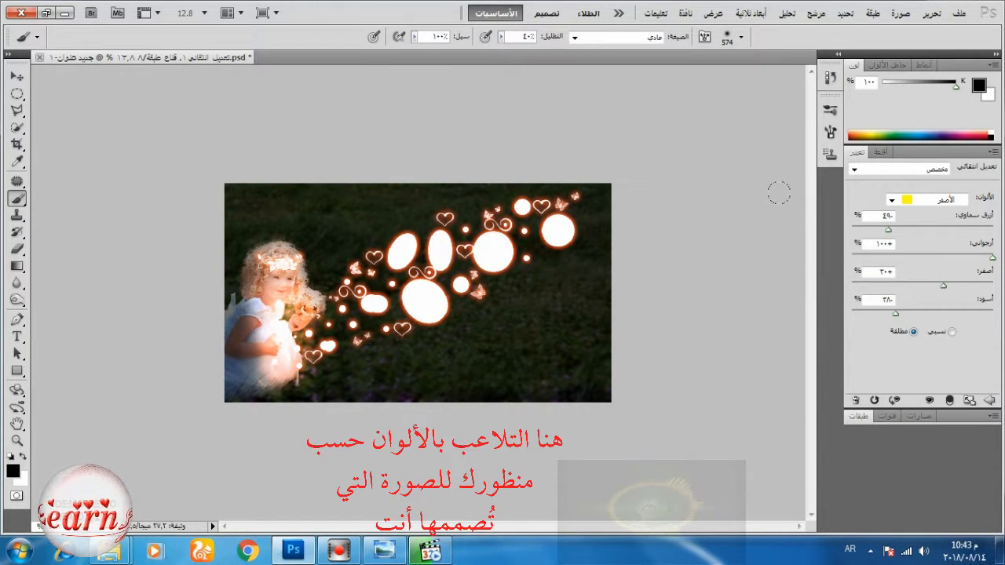
Reset and delete the Selective Color adjustment layer
{"action": "left_click", "coordinate": [873, 399]}
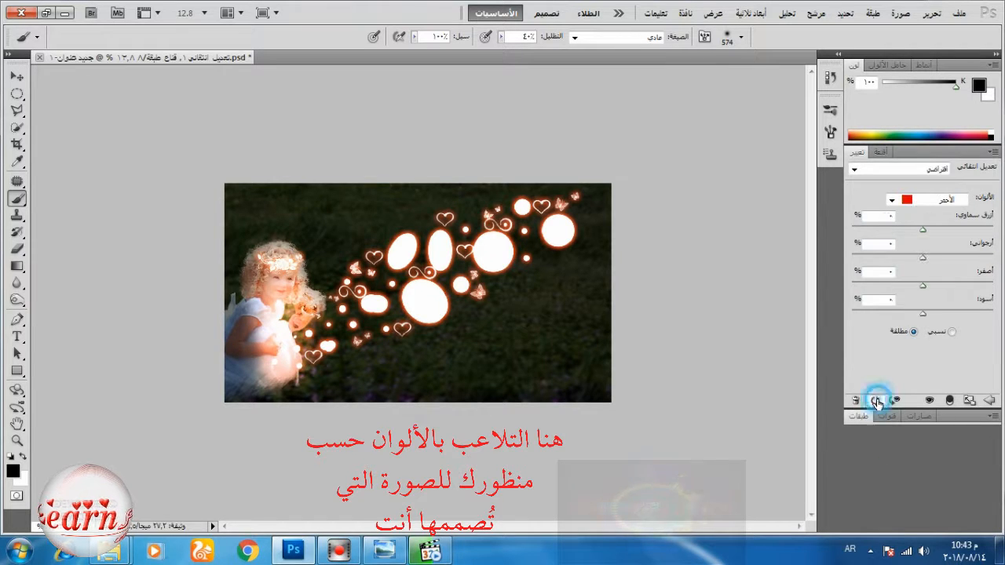
{"action": "left_click", "coordinate": [856, 401]}
{"action": "left_click", "coordinate": [572, 198]}
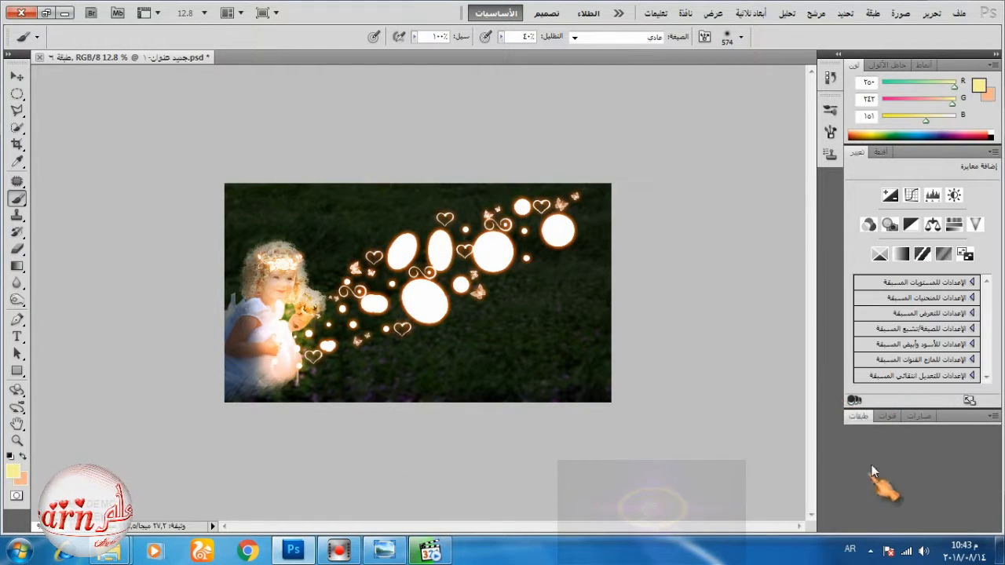
Adjust the shadows of the merged layer طبقة ٦ directly with Color Balance, apply the change and activate the Move tool
{"action": "left_click", "coordinate": [850, 416]}
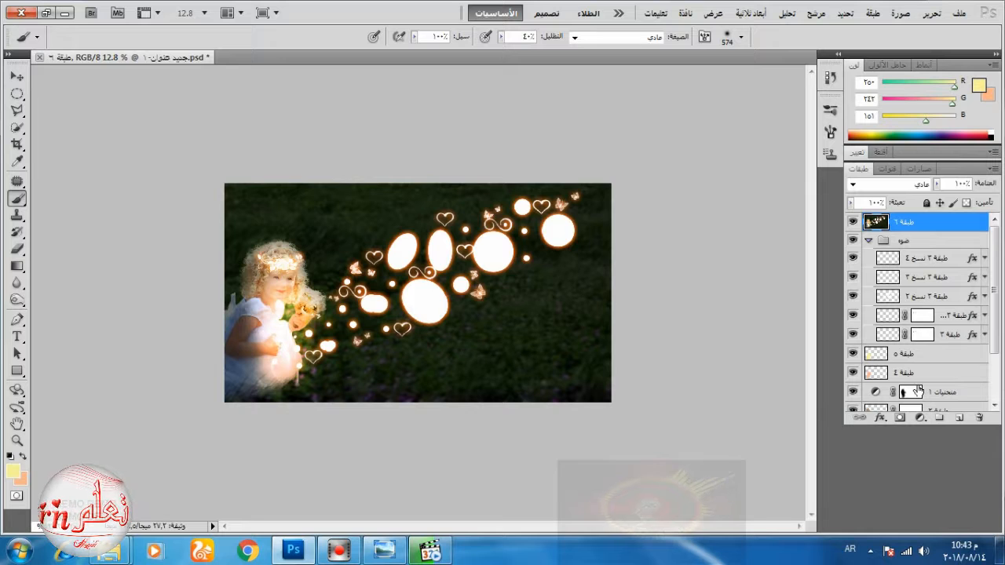
{"action": "left_click", "coordinate": [901, 14]}
{"action": "mouse_move", "coordinate": [893, 53]}
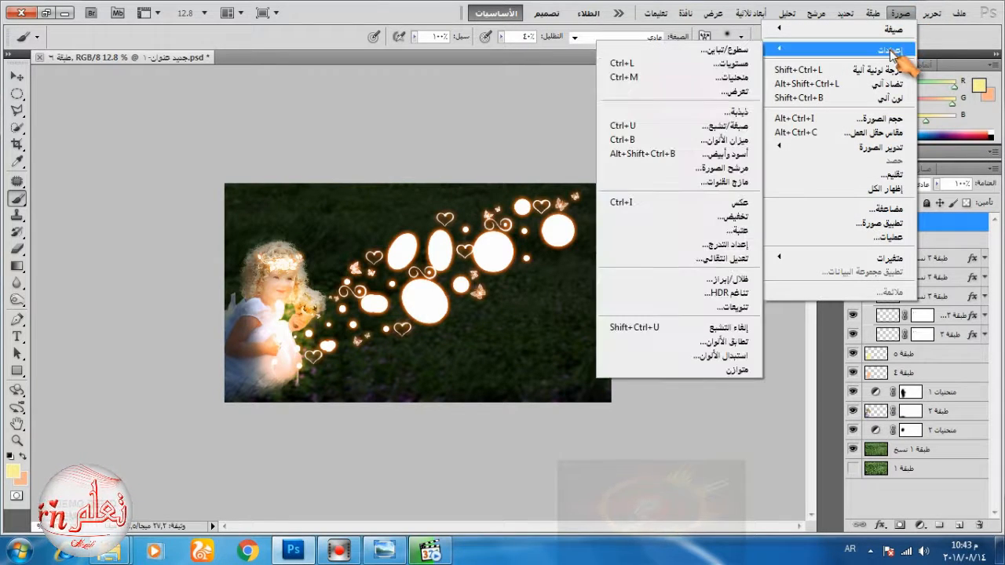
{"action": "left_click", "coordinate": [714, 140]}
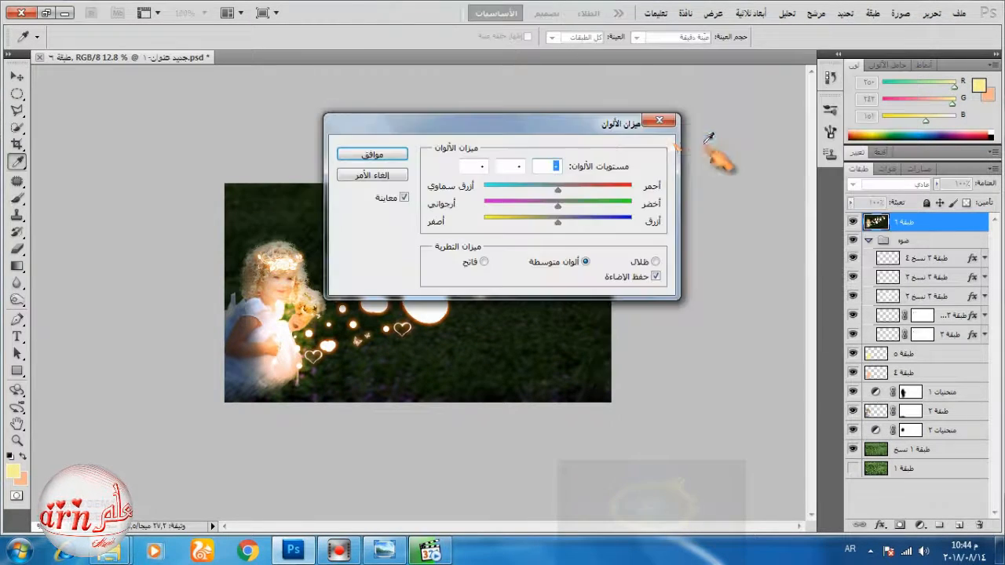
{"action": "left_click_drag", "start_coordinate": [446, 127], "coordinate": [684, 114]}
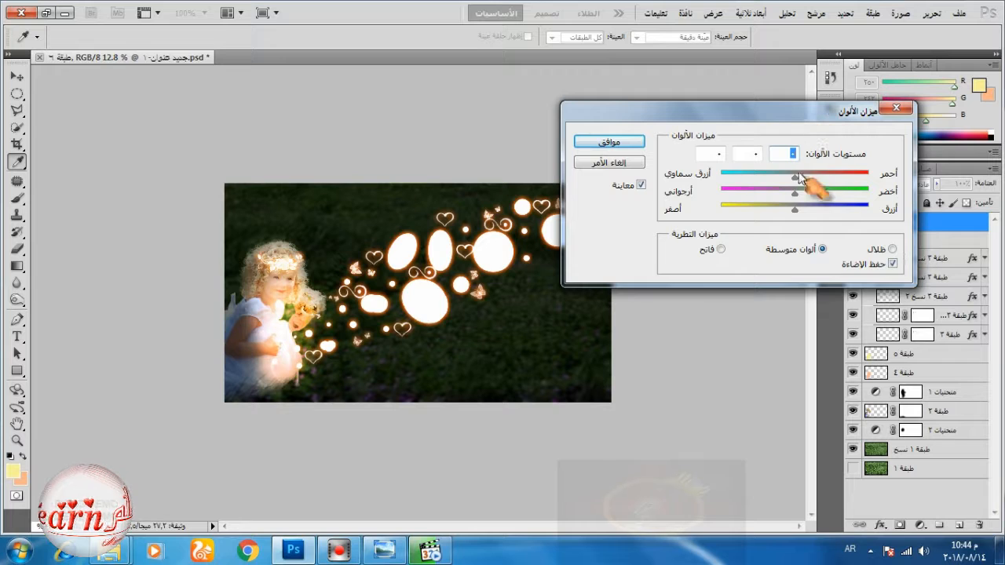
{"action": "left_click", "coordinate": [892, 249]}
{"action": "left_click_drag", "start_coordinate": [795, 182], "coordinate": [830, 214]}
{"action": "left_click", "coordinate": [610, 142]}
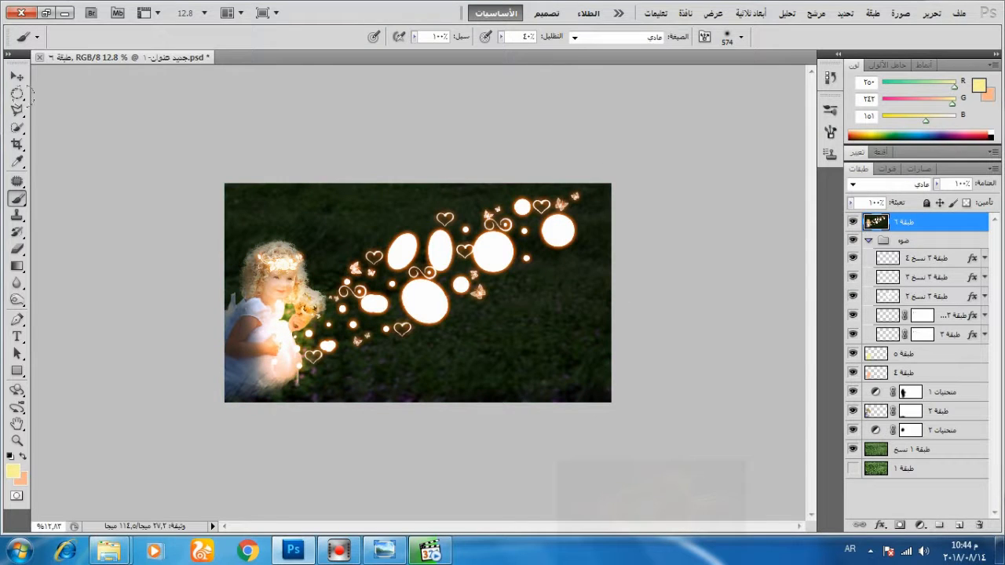
{"action": "key", "text": "v"}
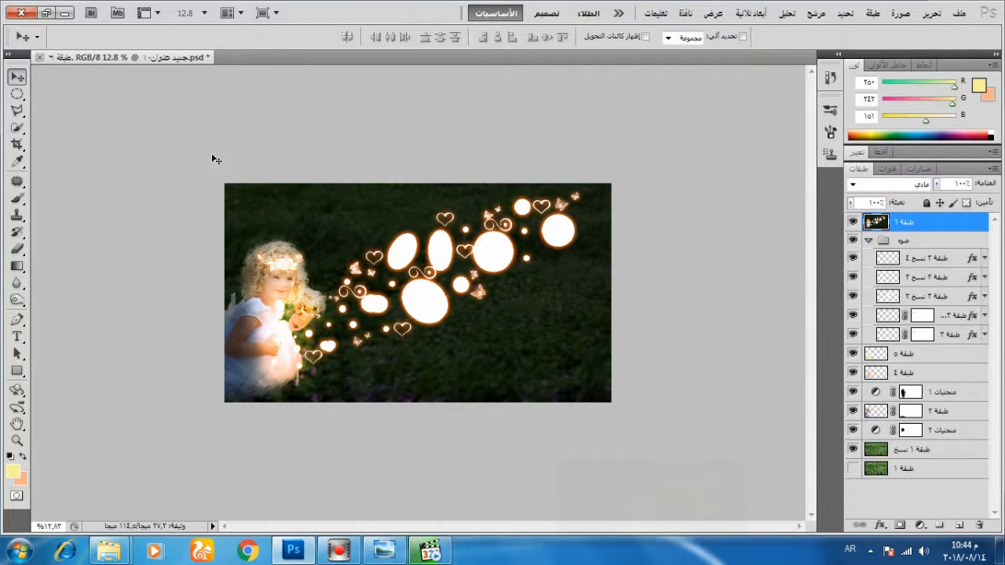
Minimize Photoshop and reposition the Windows Photo Viewer window showing the original photo of the girl
{"action": "left_click", "coordinate": [65, 12]}
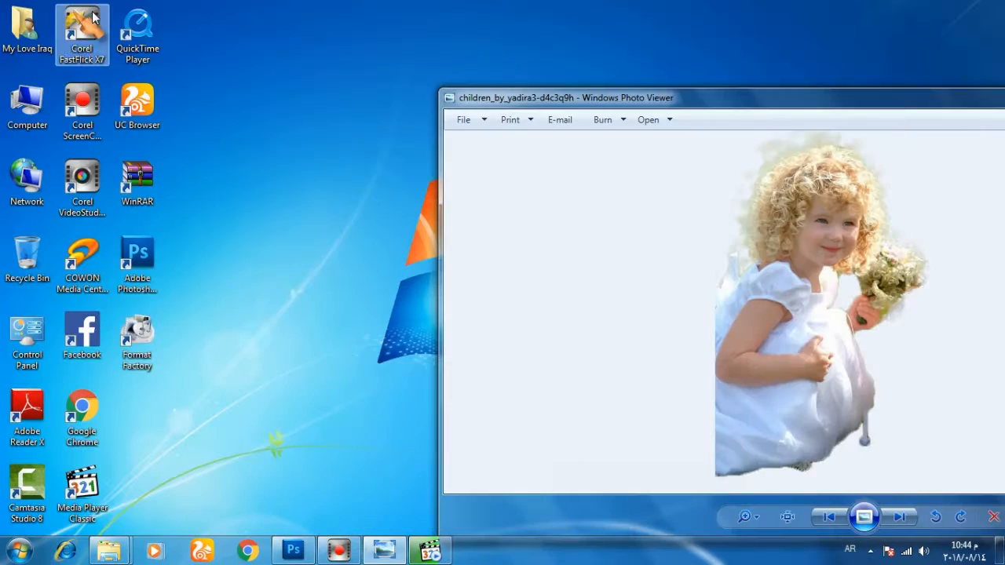
{"action": "left_click_drag", "start_coordinate": [759, 100], "coordinate": [410, 78]}
{"action": "left_click", "coordinate": [926, 77]}
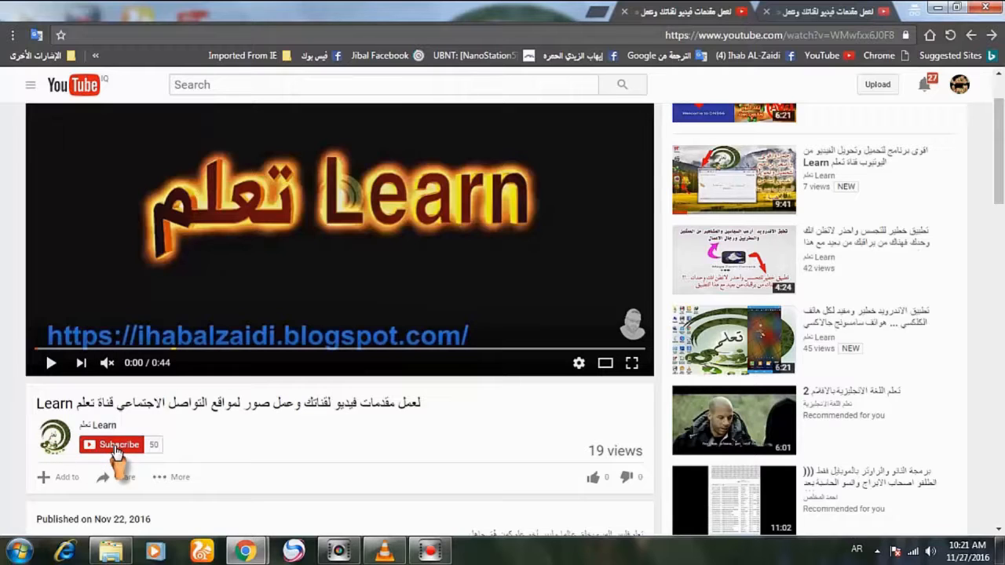
Subscribe to the تعلم Learn channel on YouTube and turn on all notifications for it
{"action": "left_click", "coordinate": [115, 447]}
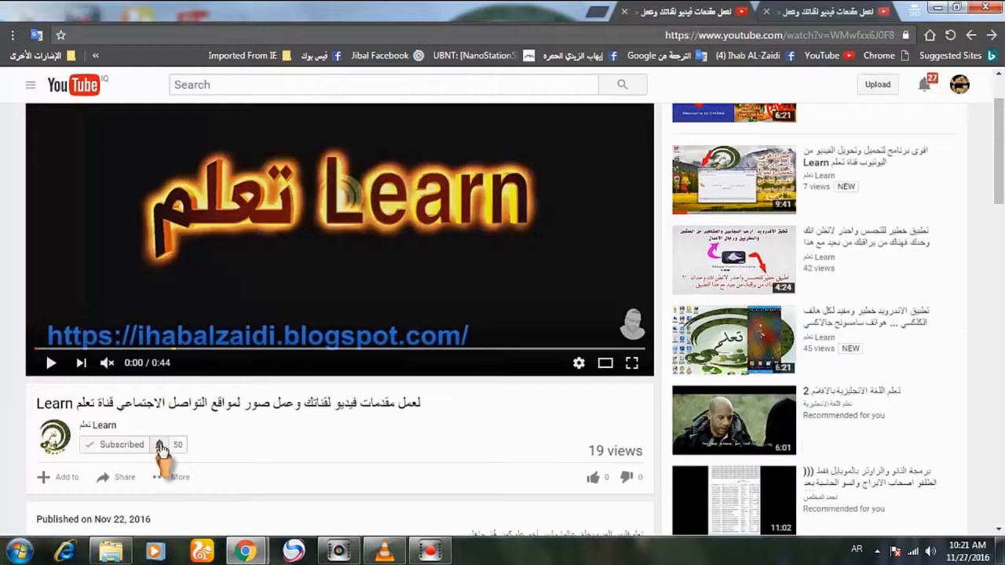
{"action": "left_click", "coordinate": [158, 446]}
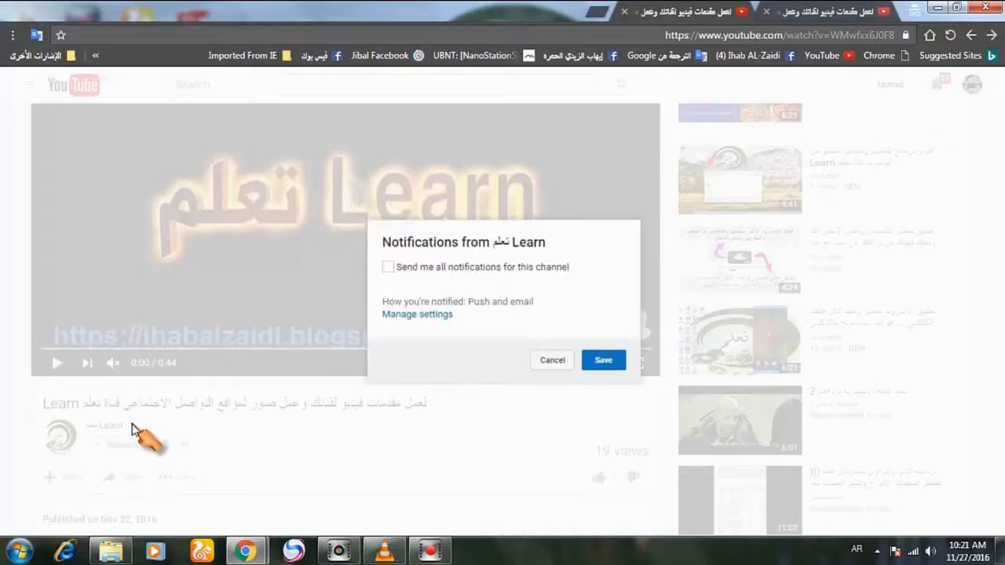
{"action": "left_click", "coordinate": [385, 268]}
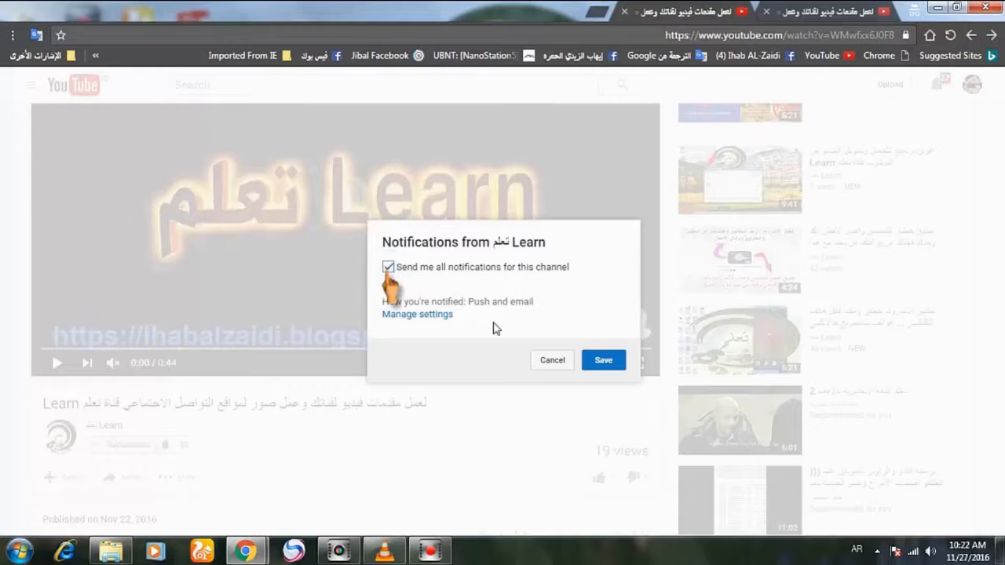
{"action": "left_click", "coordinate": [603, 360]}
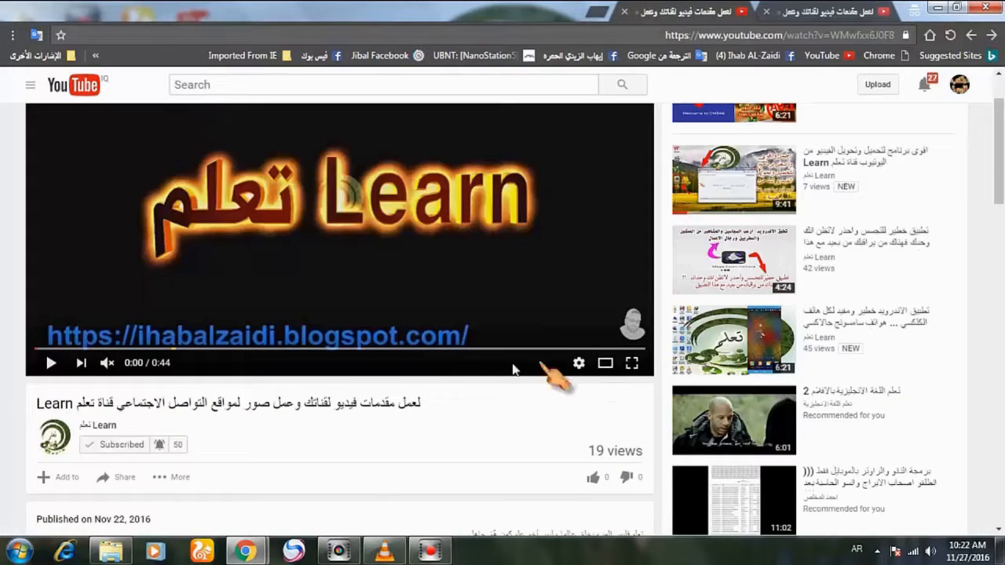
Like the YouTube video and show its share options
{"action": "scroll", "coordinate": [439, 385], "scroll_direction": "down", "scroll_amount": 1}
{"action": "scroll", "coordinate": [424, 382], "scroll_direction": "down", "scroll_amount": 1}
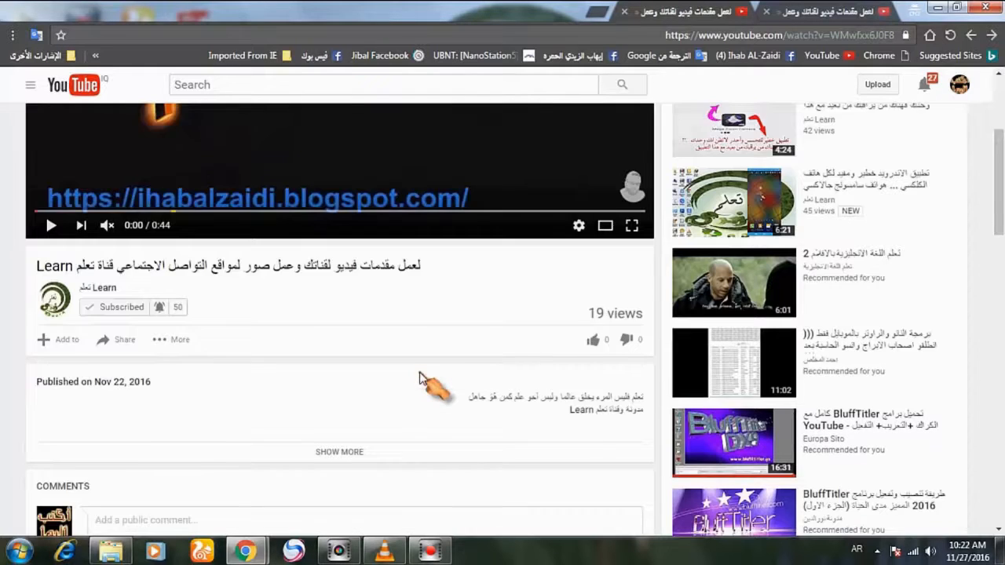
{"action": "left_click", "coordinate": [592, 330]}
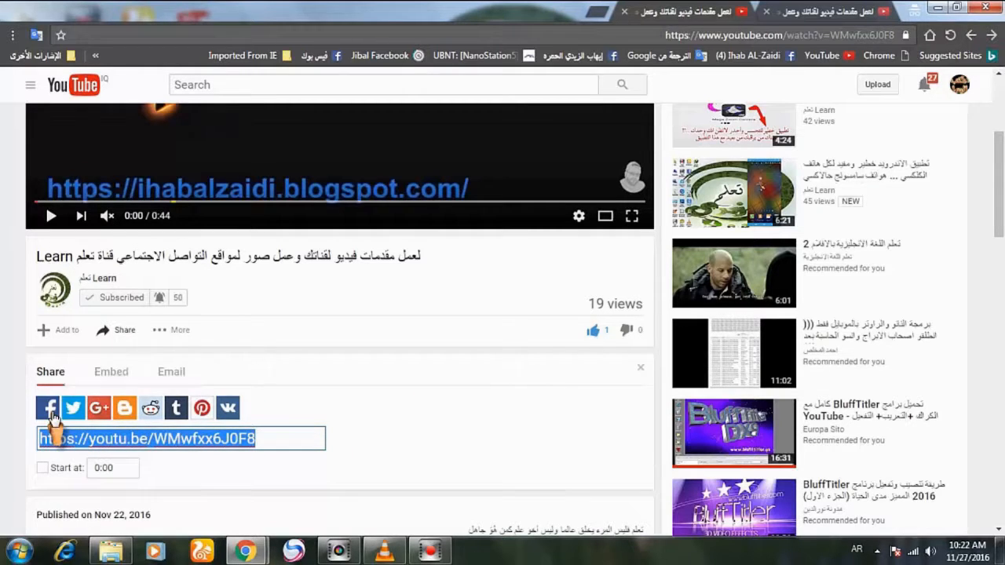
Open the public comment field below the video for writing
{"action": "scroll", "coordinate": [410, 417], "scroll_direction": "down", "scroll_amount": 2}
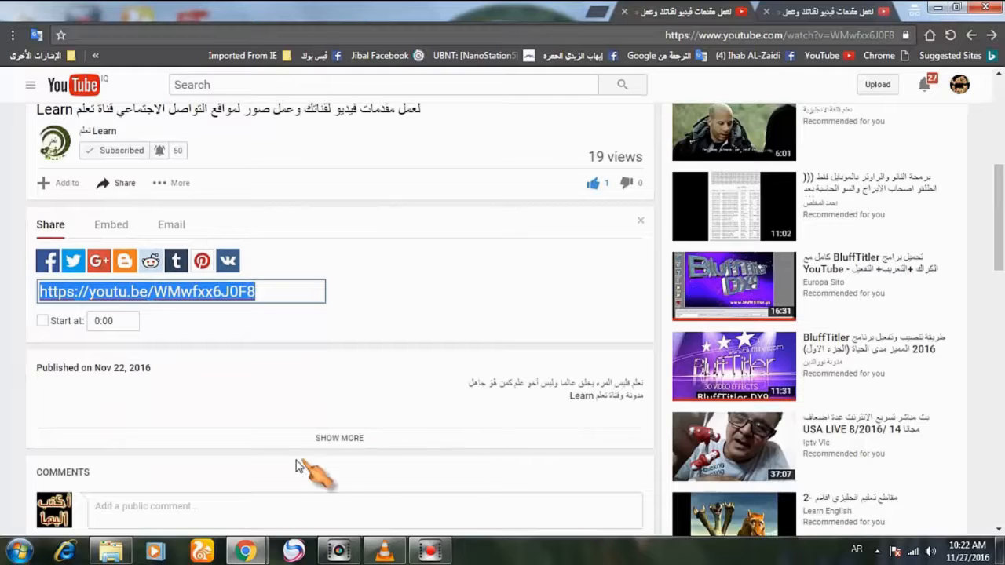
{"action": "scroll", "coordinate": [298, 464], "scroll_direction": "down", "scroll_amount": 1}
{"action": "left_click", "coordinate": [269, 436]}
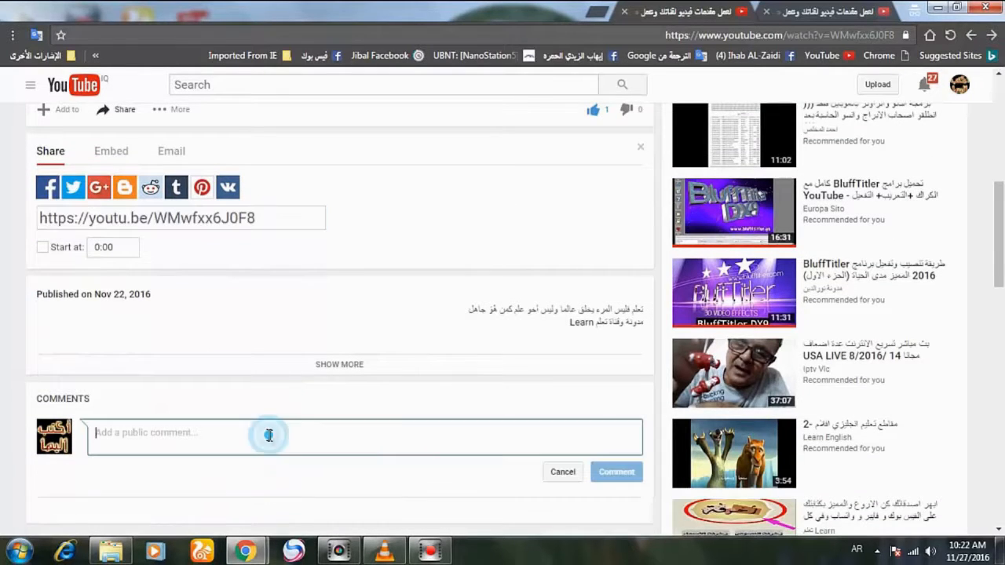